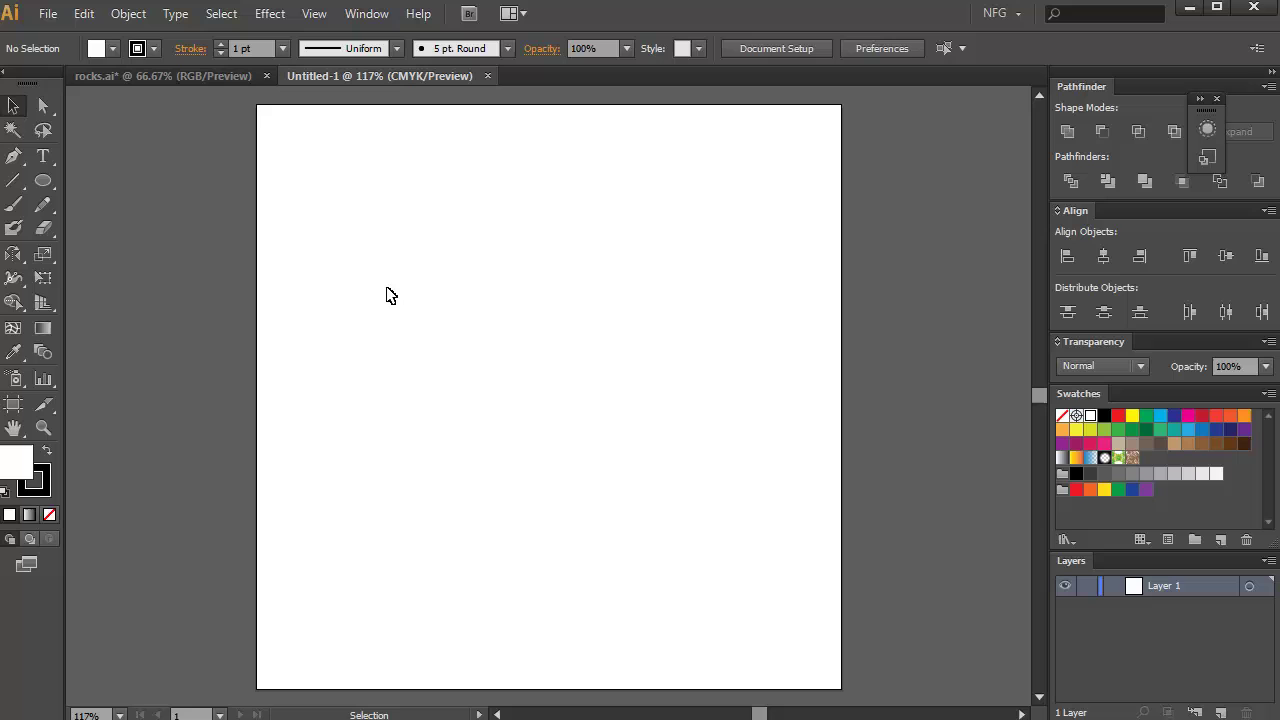
Draw a large perfect circle with the Ellipse tool, roughly centred on the artboard
{"action": "key", "text": "l"}
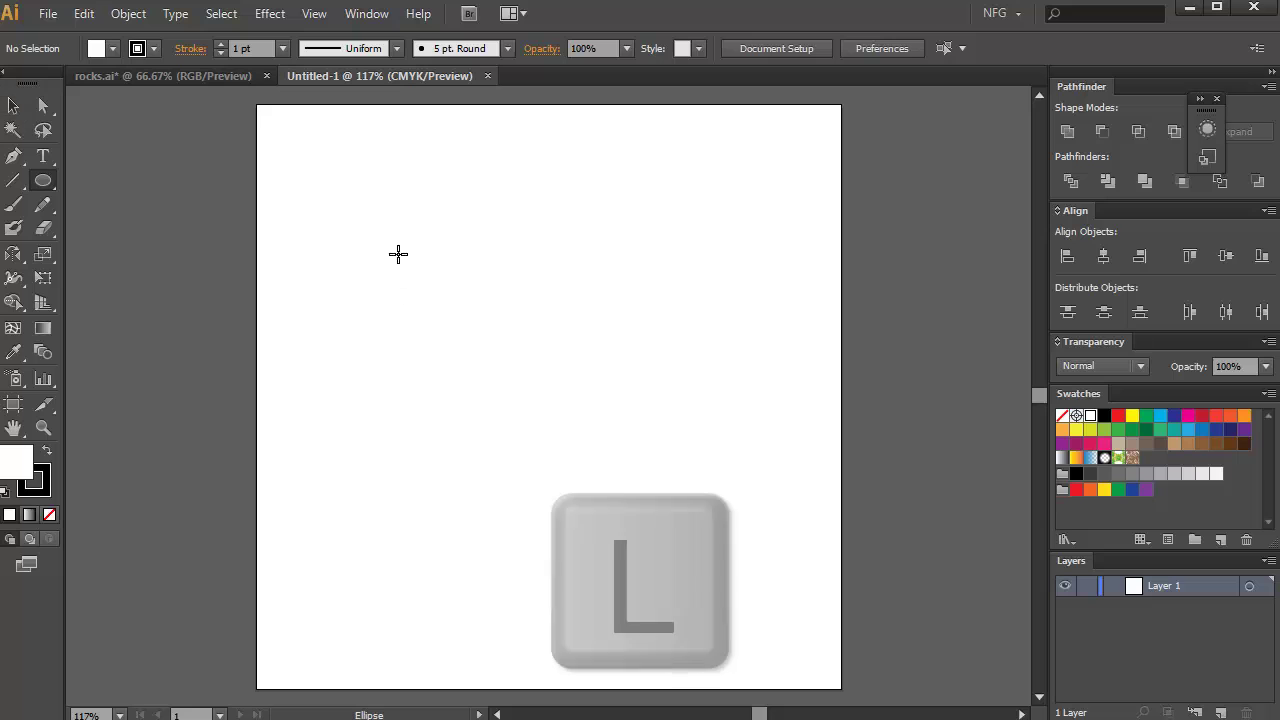
{"action": "left_click_drag", "start_coordinate": [309, 172], "coordinate": [782, 622]}
{"action": "key", "text": "shift"}
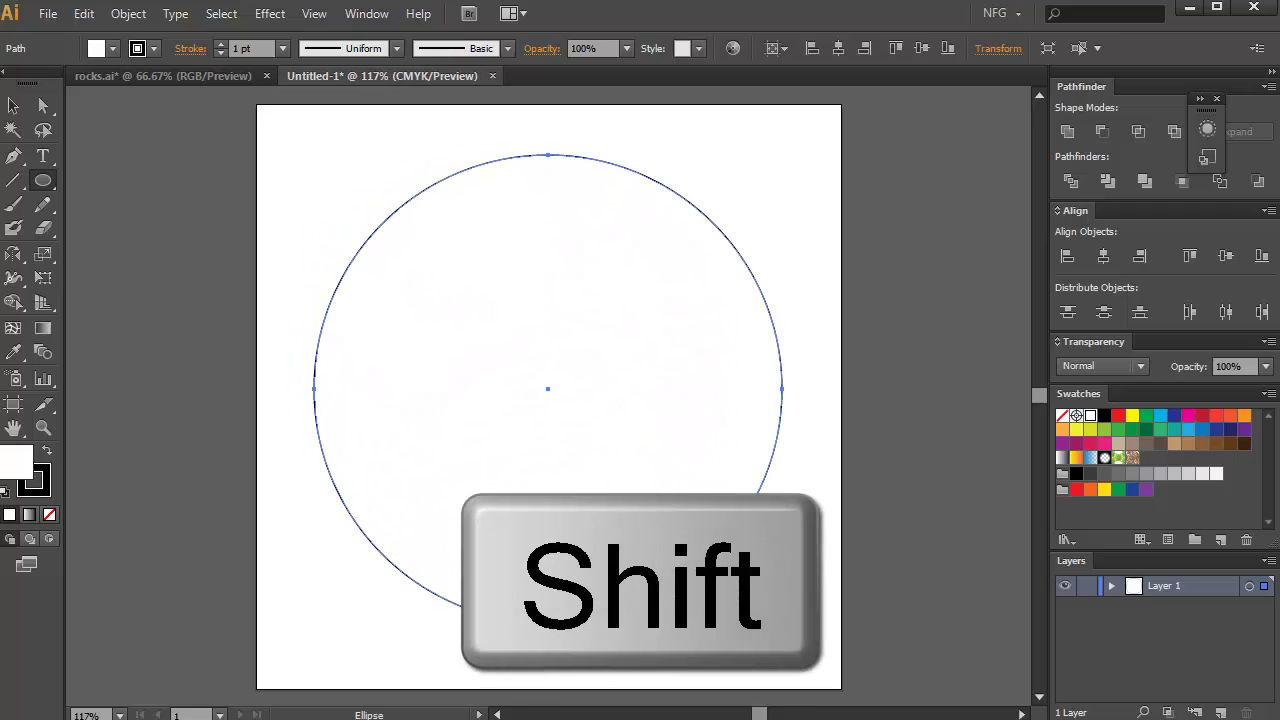
Fill the circle with the light orange swatch and remove its stroke
{"action": "left_click", "coordinate": [1077, 432]}
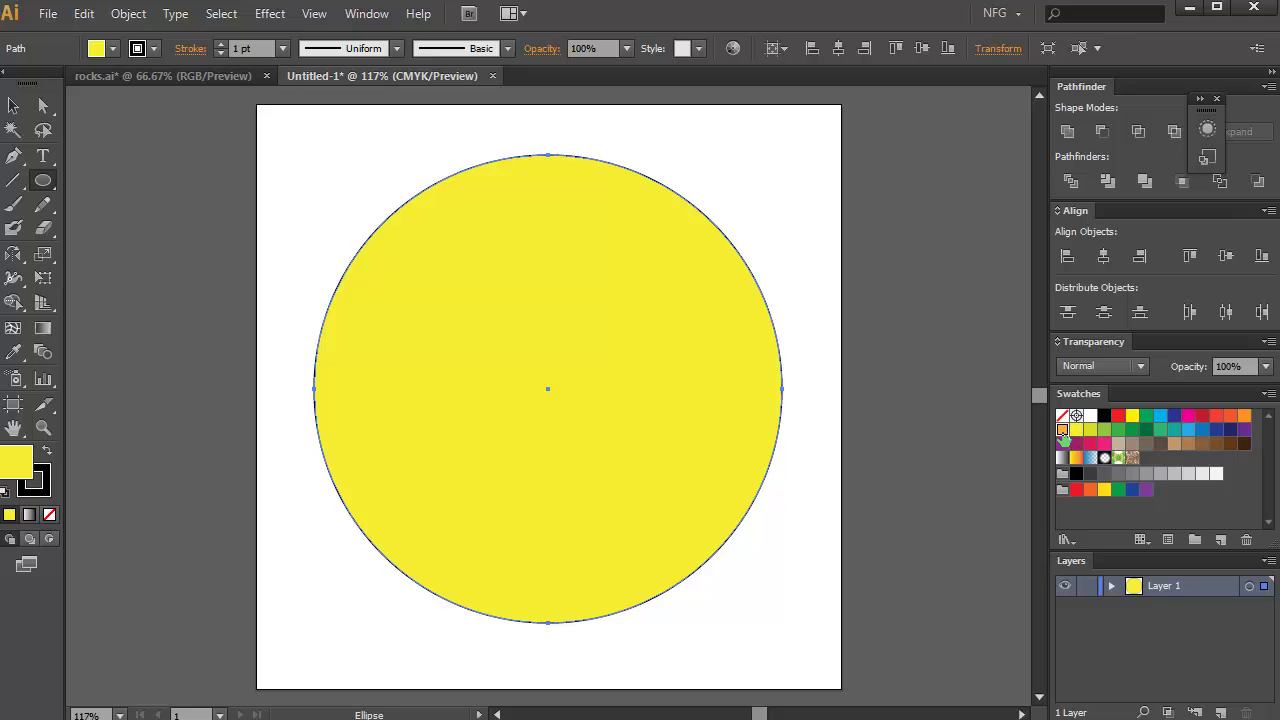
{"action": "left_click", "coordinate": [1062, 429]}
{"action": "left_click", "coordinate": [33, 482]}
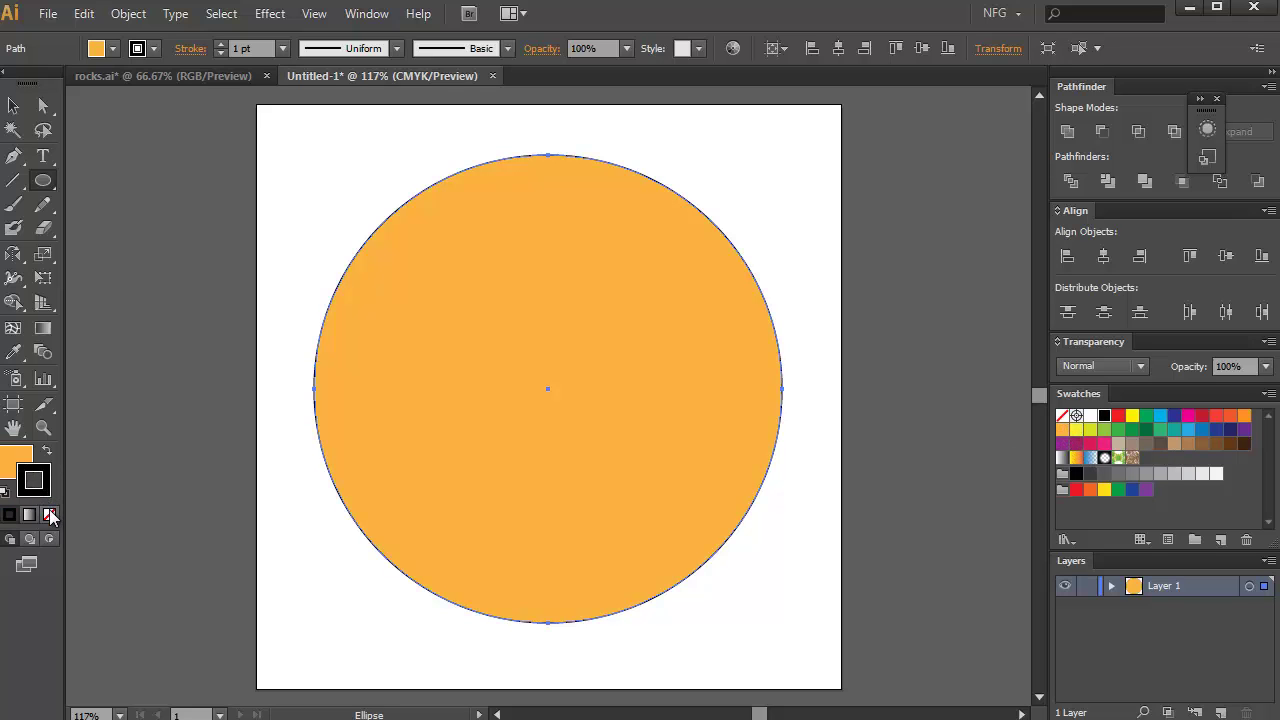
{"action": "left_click", "coordinate": [50, 514]}
Paste a copy of the circle in front and scale it down proportionally from the centre to about 73% of its size
{"action": "key", "text": "v"}
{"action": "key", "text": "ctrl+c"}
{"action": "key", "text": "a"}
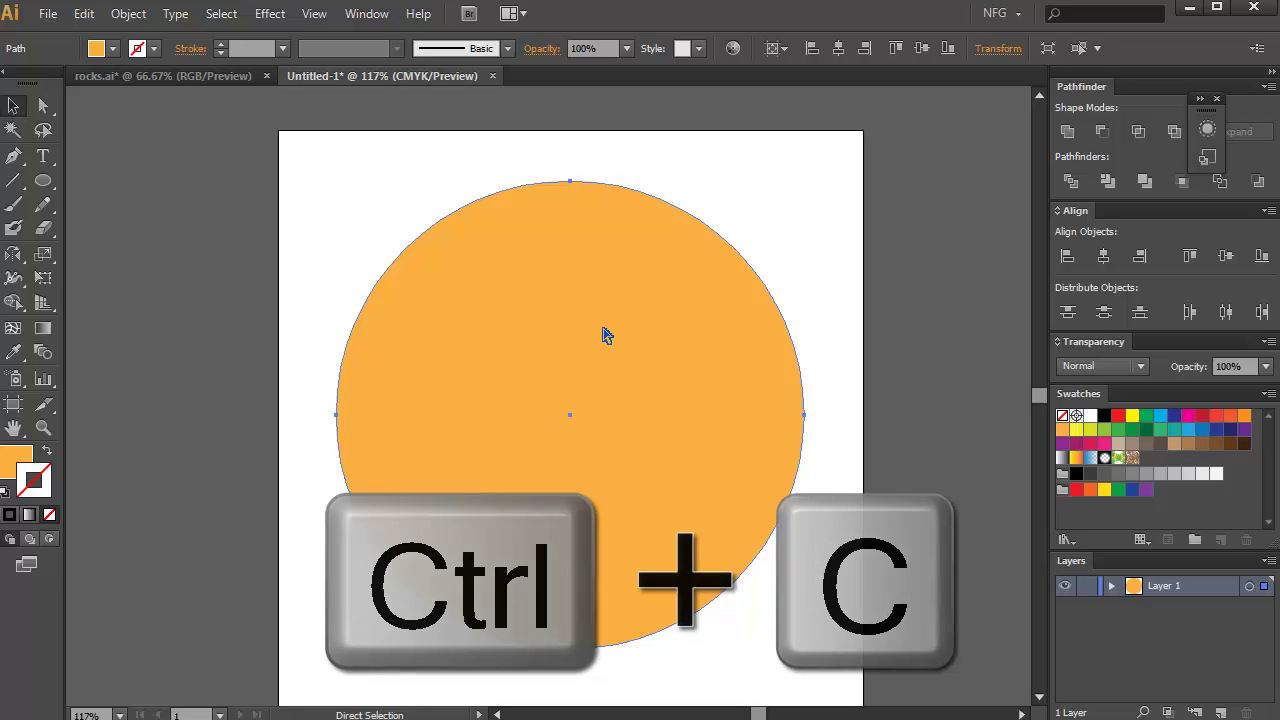
{"action": "key", "text": "ctrl+f"}
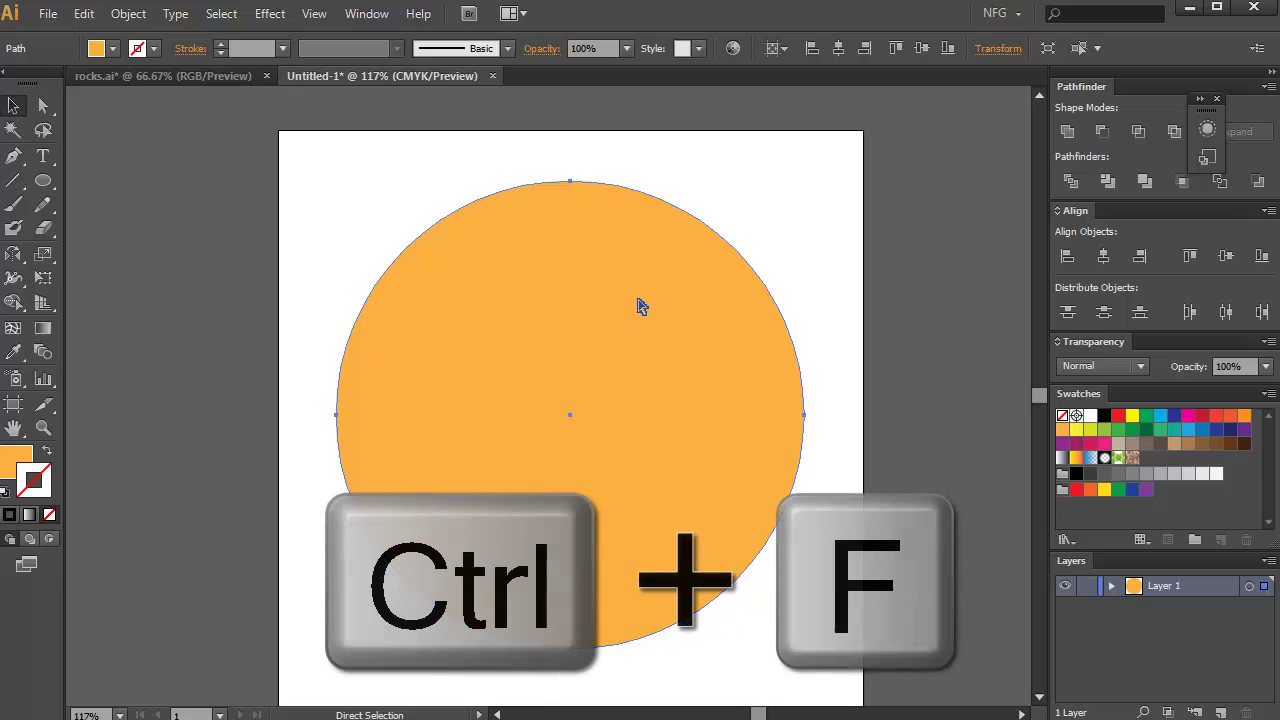
{"action": "key", "text": "v"}
{"action": "mouse_move", "coordinate": [517, 466]}
{"action": "left_mouse_down"}
{"action": "mouse_move", "coordinate": [317, 591]}
{"action": "mouse_move", "coordinate": [509, 500]}
{"action": "mouse_move", "coordinate": [508, 455]}
{"action": "mouse_move", "coordinate": [517, 466]}
{"action": "left_mouse_up"}
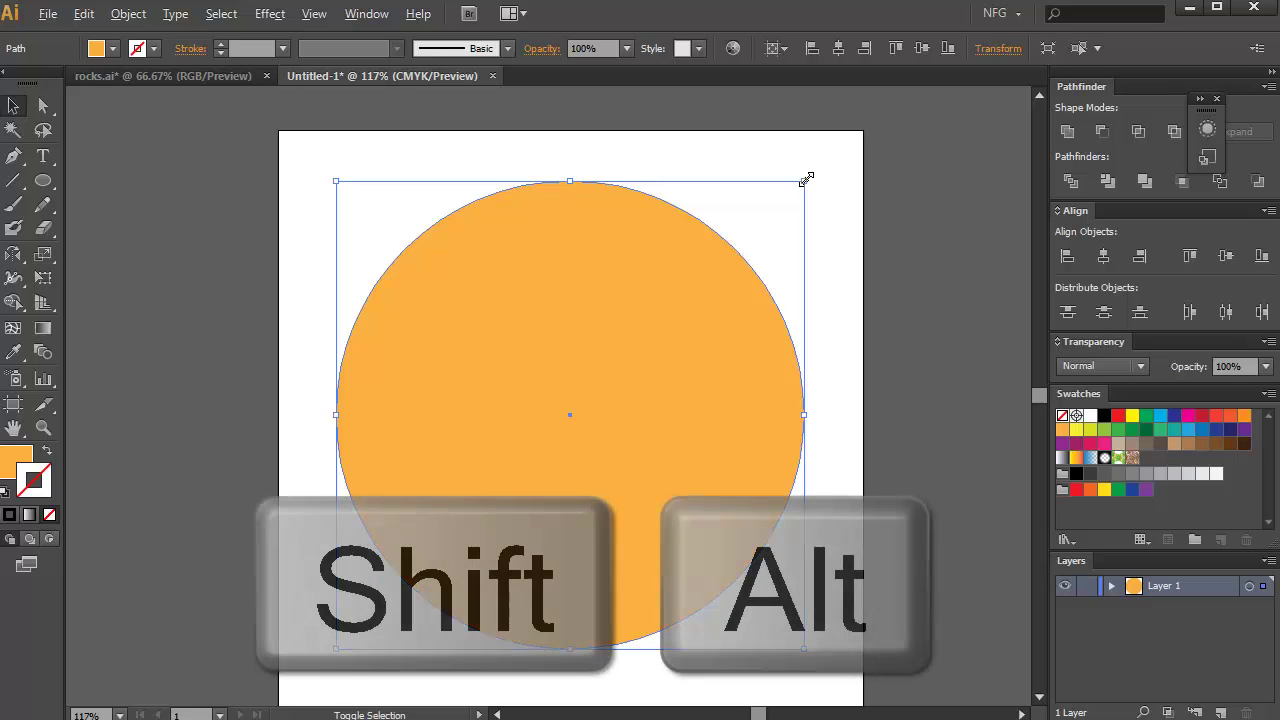
{"action": "left_click_drag", "start_coordinate": [807, 178], "coordinate": [874, 244]}
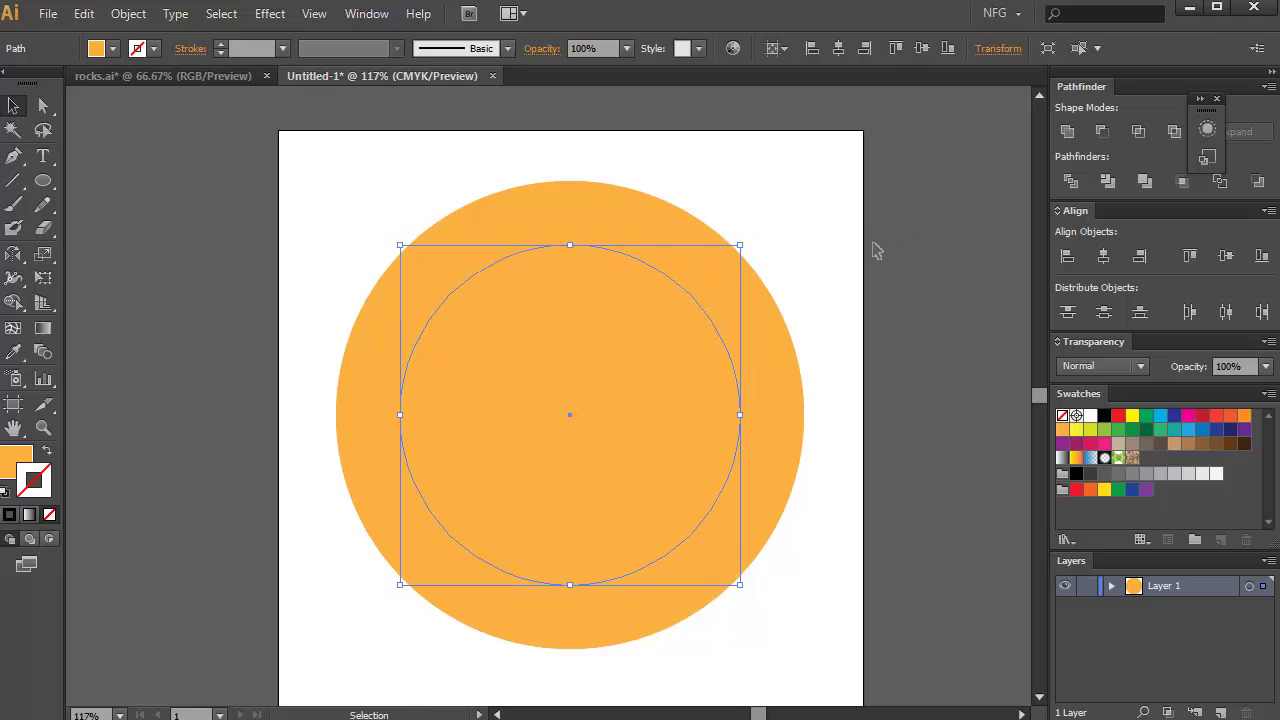
Set the smaller inner circle's blending mode to Screen and deselect it
{"action": "key", "text": "shift+s"}
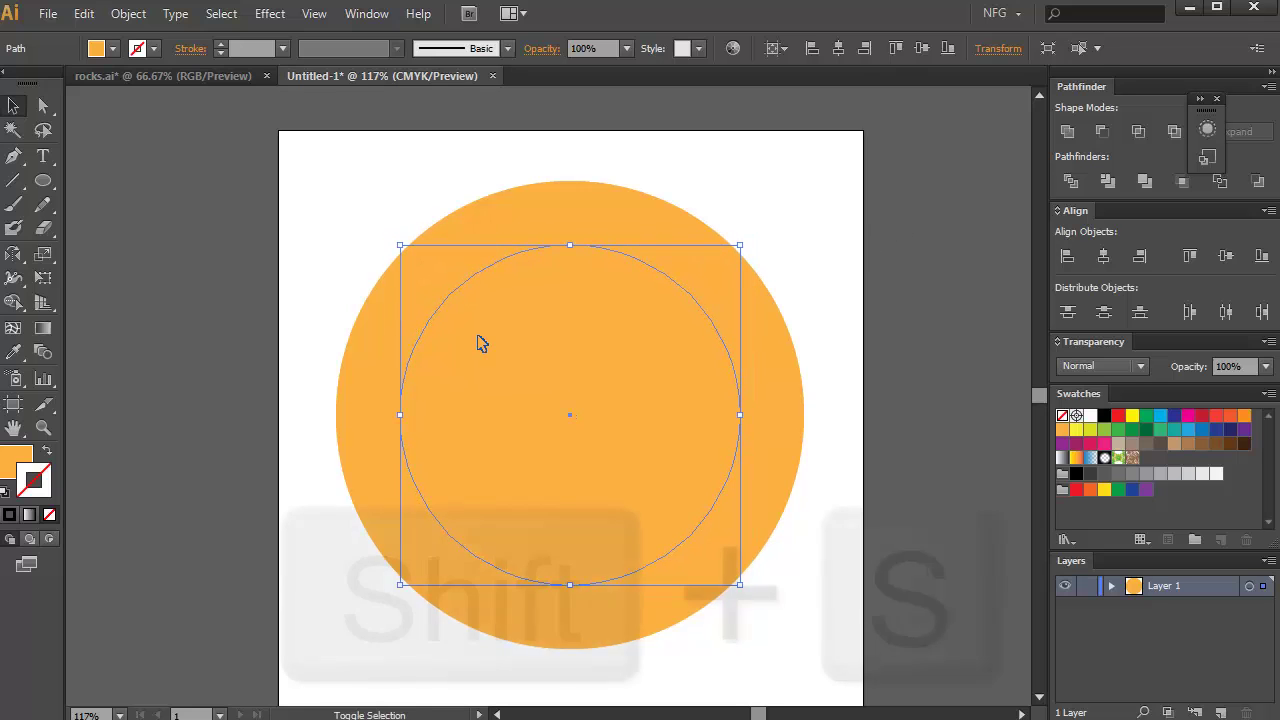
{"action": "left_click", "coordinate": [255, 324]}
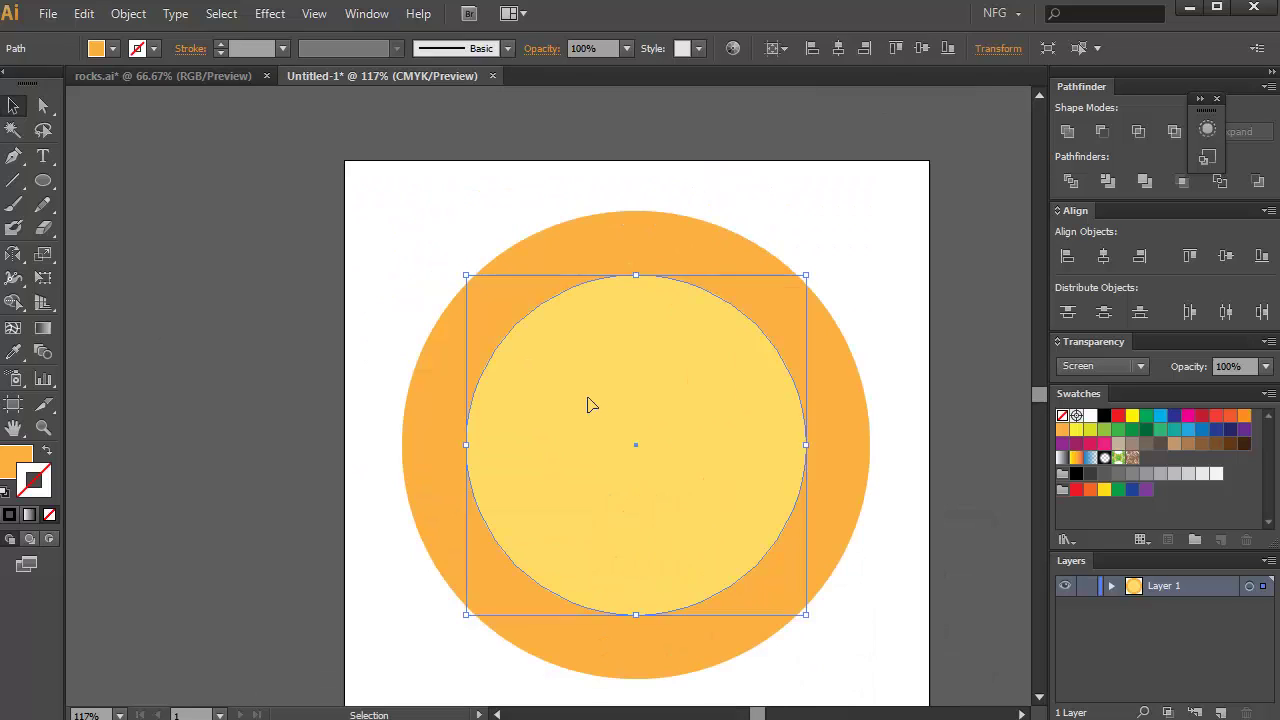
{"action": "left_click", "coordinate": [588, 398], "text": "shift"}
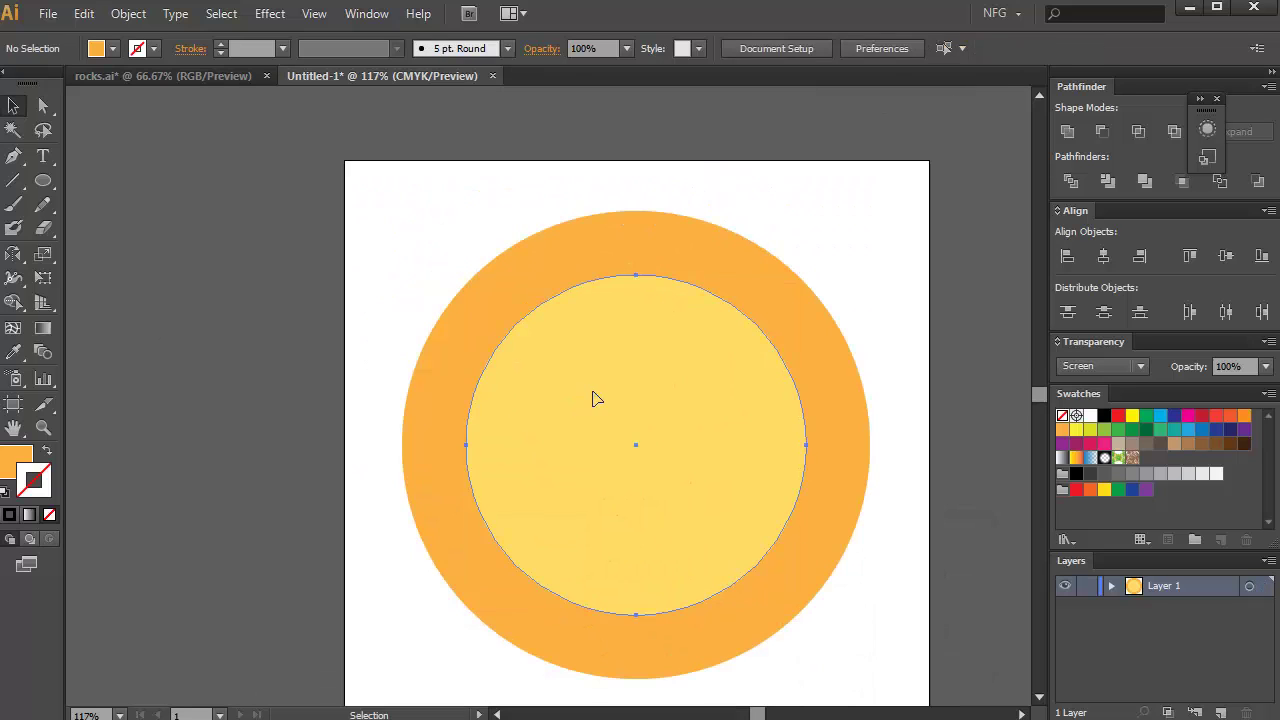
Duplicate the inner circle straight down by a small offset so the copy largely overlaps the original
{"action": "left_click", "coordinate": [594, 394]}
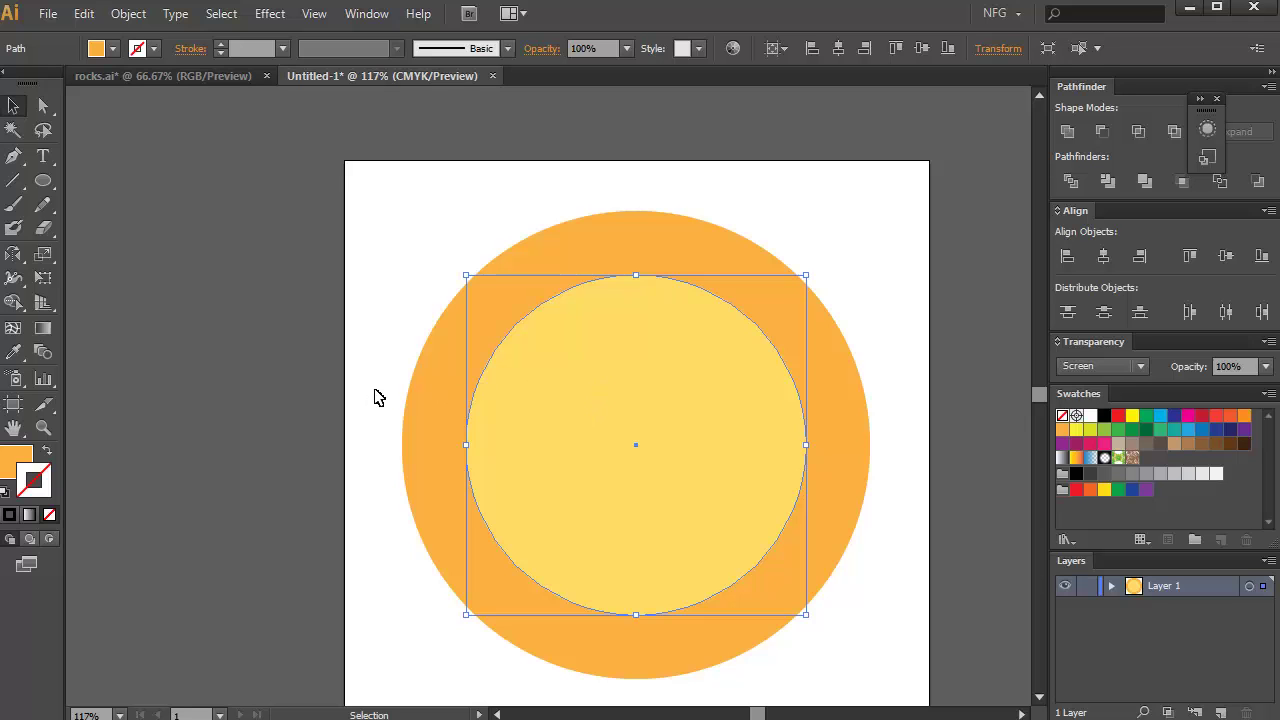
{"action": "key", "text": "alt"}
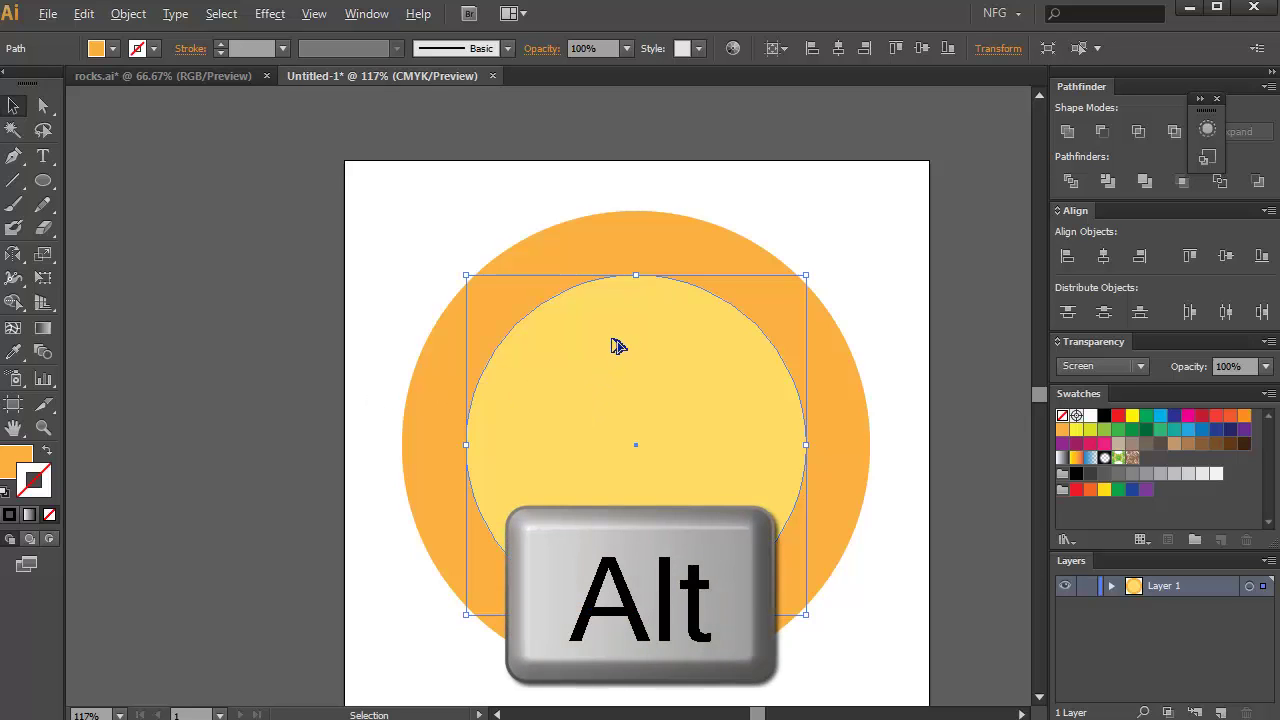
{"action": "mouse_move", "coordinate": [617, 345]}
{"action": "left_mouse_down"}
{"action": "mouse_move", "coordinate": [606, 440]}
{"action": "mouse_move", "coordinate": [663, 452]}
{"action": "mouse_move", "coordinate": [657, 523]}
{"action": "mouse_move", "coordinate": [620, 431]}
{"action": "mouse_move", "coordinate": [631, 349]}
{"action": "mouse_move", "coordinate": [609, 417]}
{"action": "mouse_move", "coordinate": [616, 221]}
{"action": "mouse_move", "coordinate": [597, 411]}
{"action": "mouse_move", "coordinate": [606, 237]}
{"action": "mouse_move", "coordinate": [572, 390]}
{"action": "mouse_move", "coordinate": [814, 386]}
{"action": "mouse_move", "coordinate": [391, 371]}
{"action": "mouse_move", "coordinate": [717, 377]}
{"action": "mouse_move", "coordinate": [615, 435]}
{"action": "mouse_move", "coordinate": [631, 351]}
{"action": "mouse_move", "coordinate": [618, 337]}
{"action": "mouse_move", "coordinate": [614, 364]}
{"action": "left_mouse_up"}
{"action": "key", "text": "shift"}
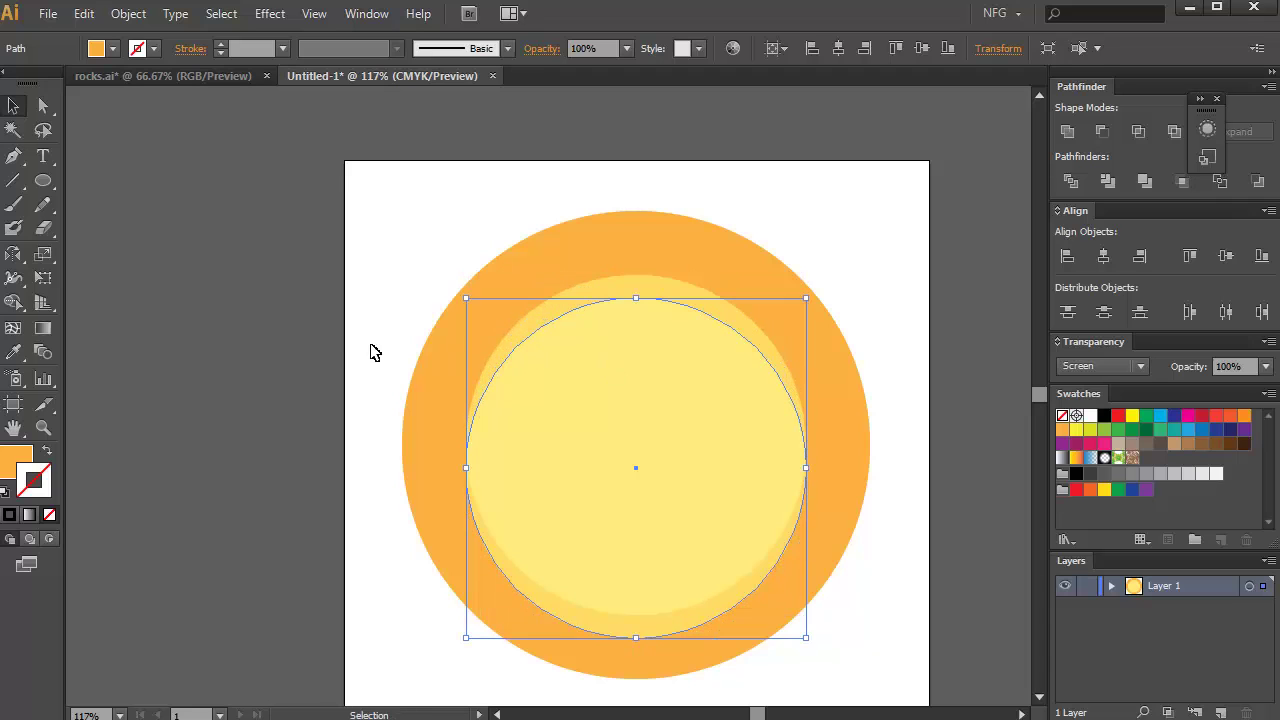
{"action": "left_click", "coordinate": [303, 349]}
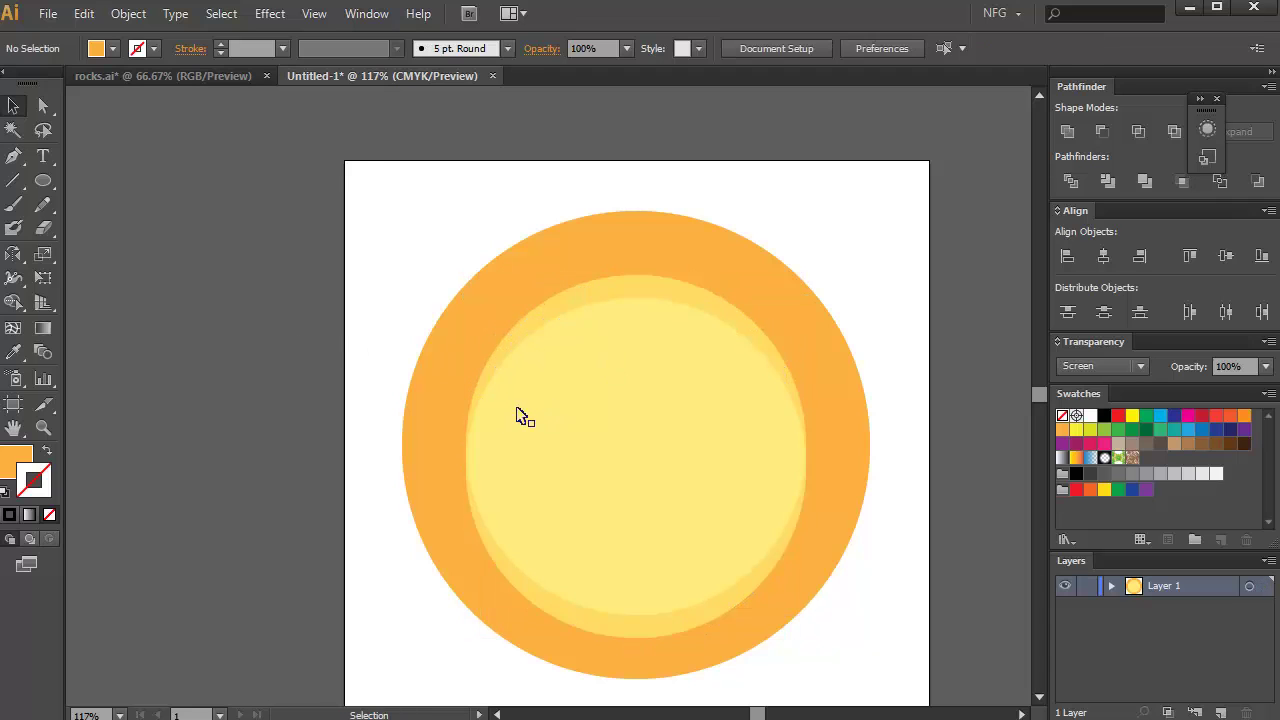
Duplicate both inner circles in place and subtract the copies' overlap and lower sliver with the Shape Builder, leaving only the upper crescent
{"action": "left_click", "coordinate": [681, 290]}
{"action": "left_click", "coordinate": [658, 364], "text": "shift"}
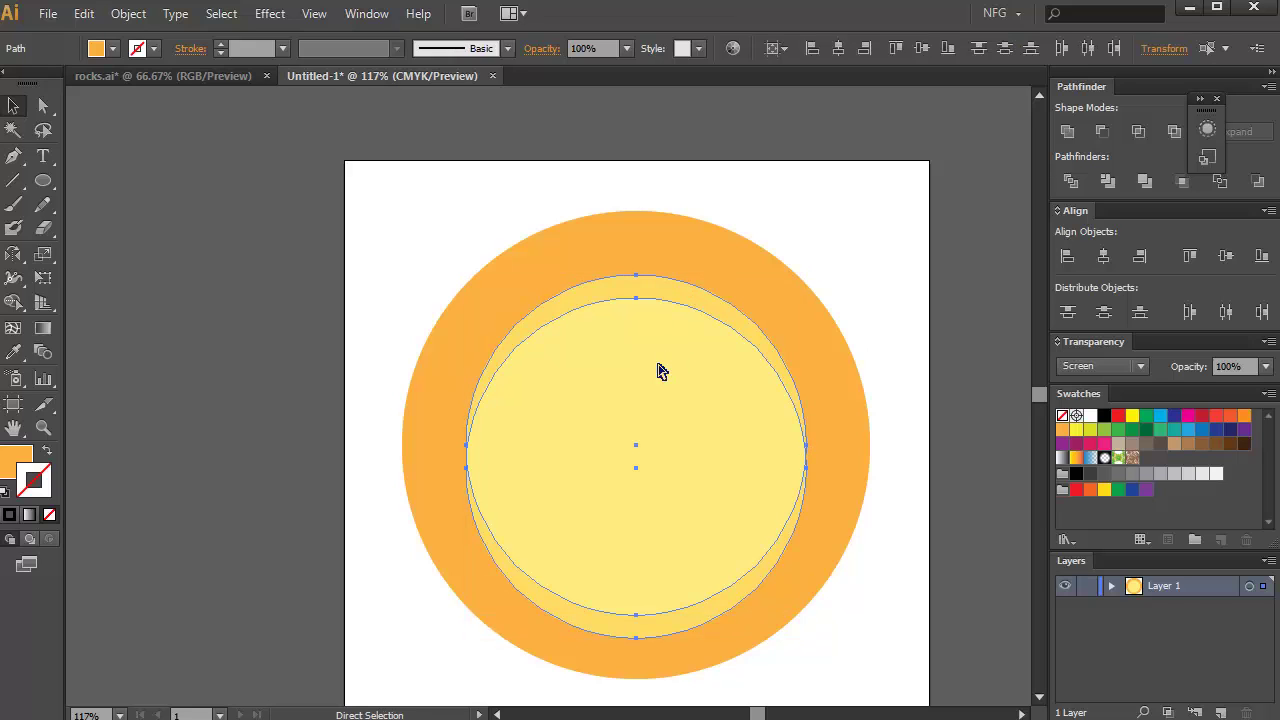
{"action": "key", "text": "v"}
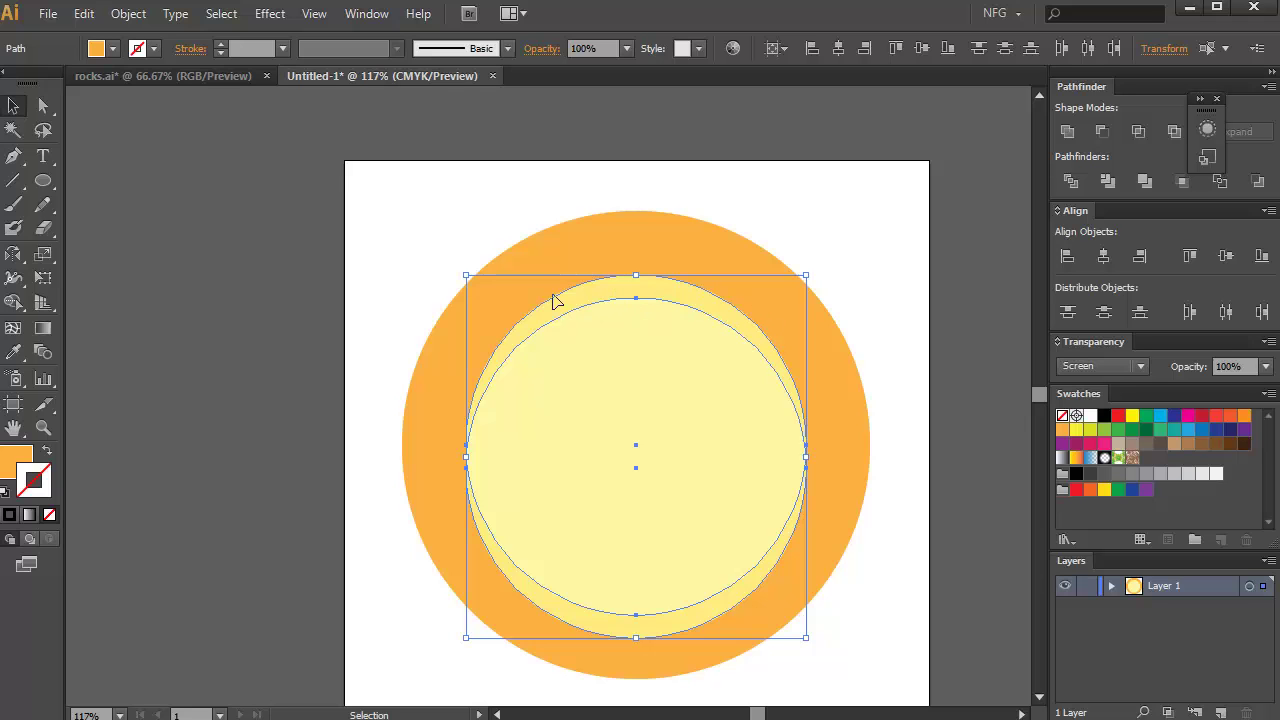
{"action": "key", "text": "shift+m"}
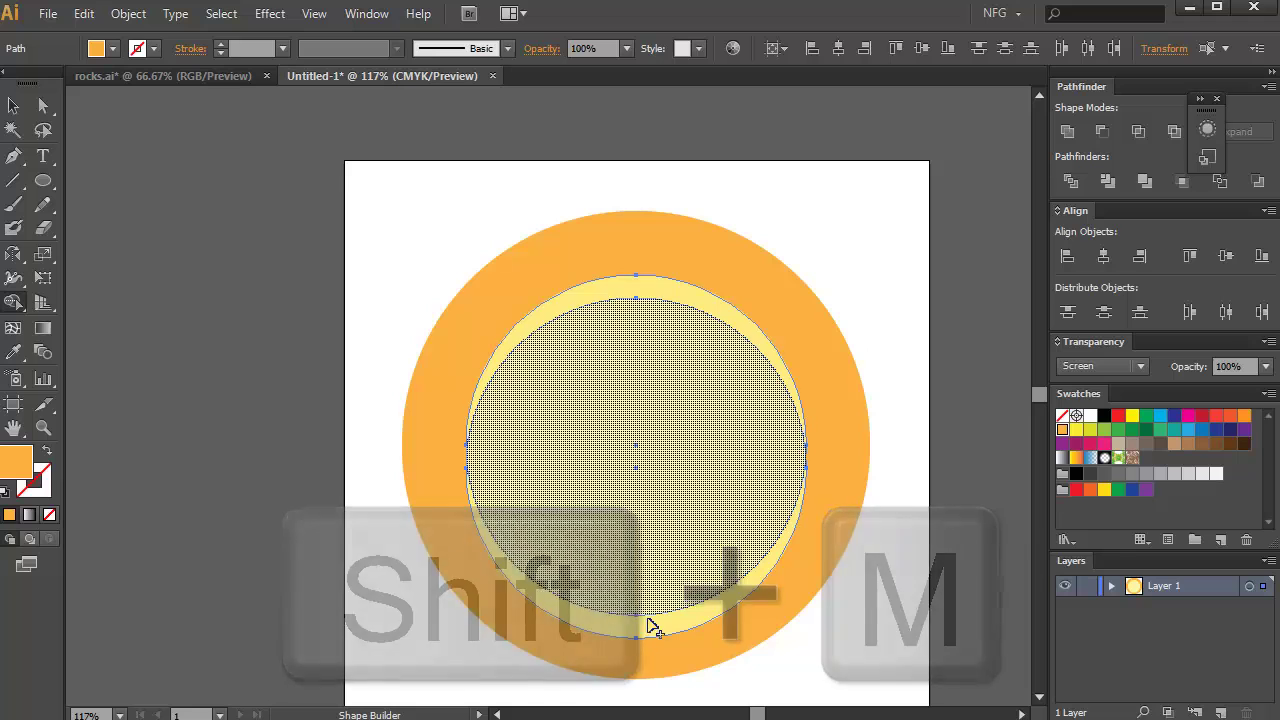
{"action": "key", "text": "alt"}
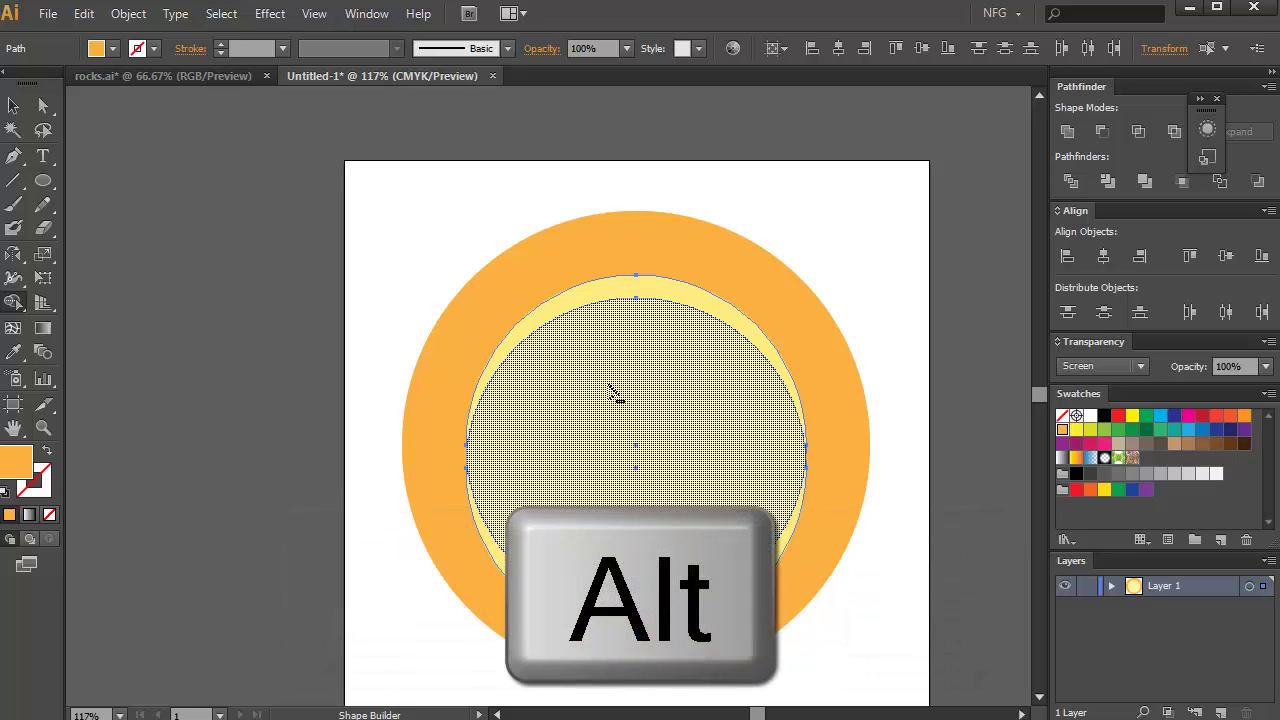
{"action": "mouse_move", "coordinate": [609, 385]}
{"action": "left_mouse_down"}
{"action": "mouse_move", "coordinate": [582, 578]}
{"action": "mouse_move", "coordinate": [554, 652]}
{"action": "left_mouse_up"}
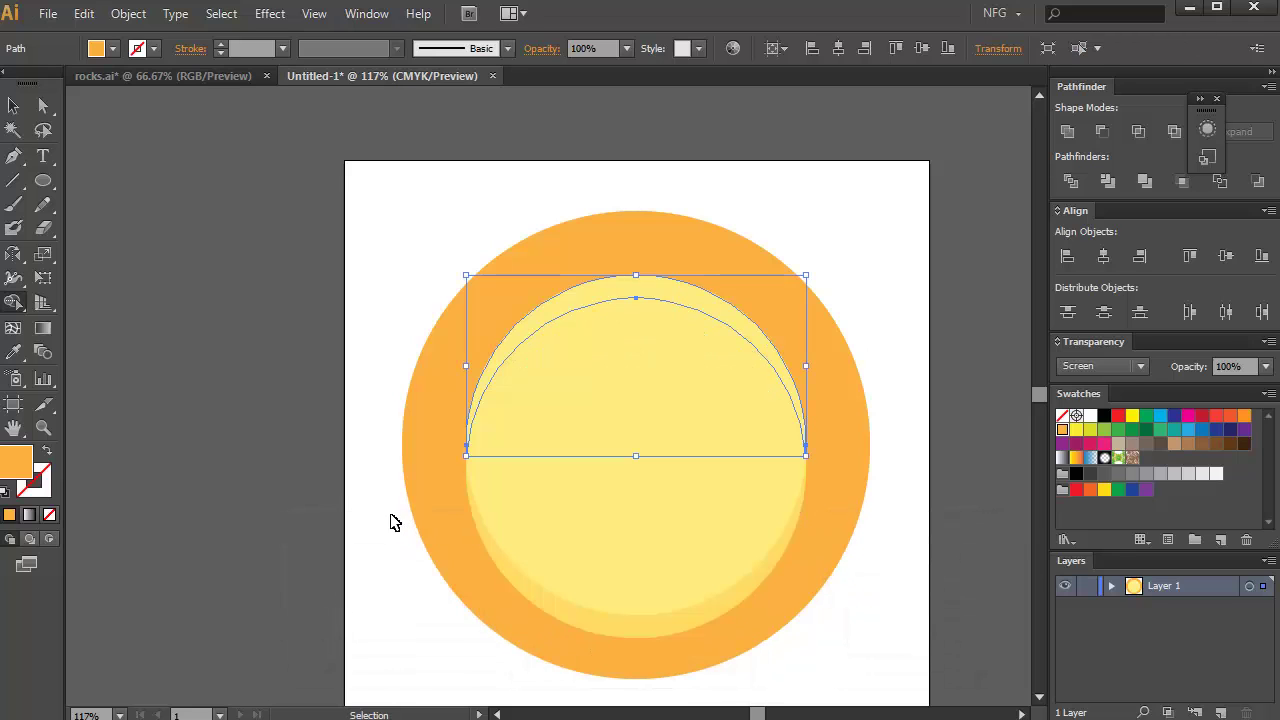
{"action": "left_click", "coordinate": [391, 520], "text": "ctrl"}
{"action": "key", "text": "v"}
Delete the leftover offset circle and select the upper crescent
{"action": "left_click", "coordinate": [527, 592]}
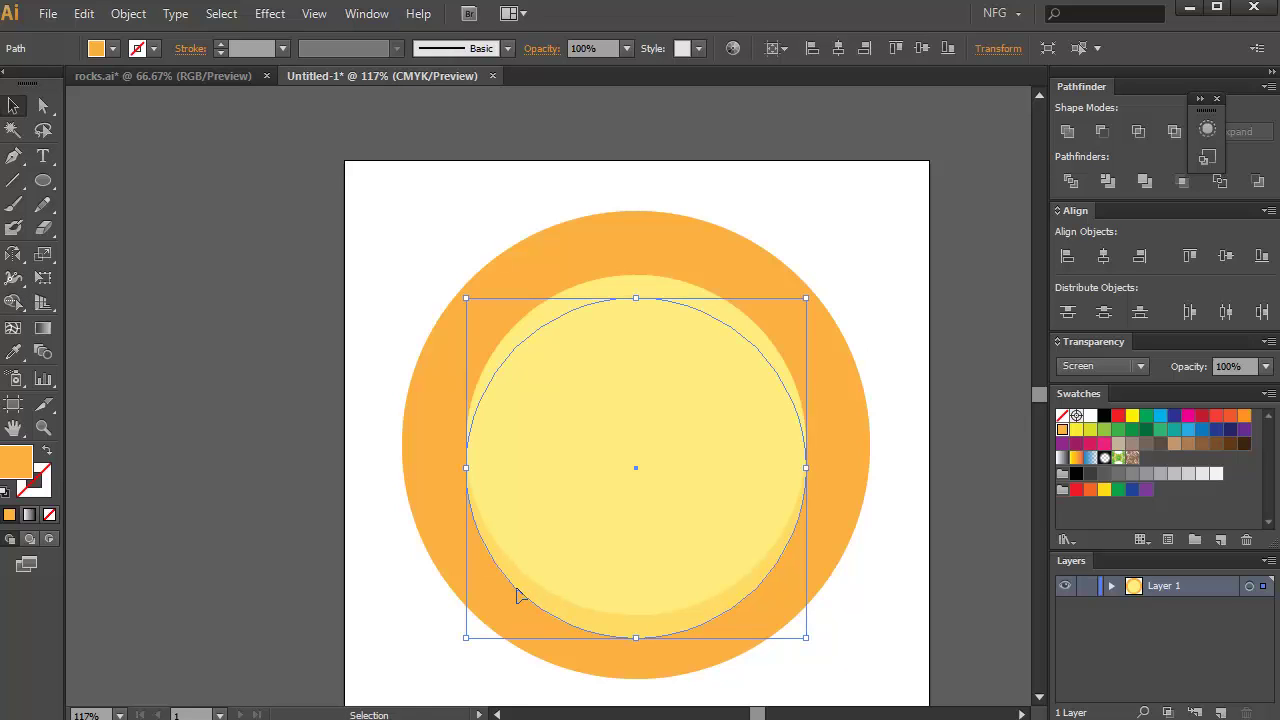
{"action": "key", "text": "ctrl+shift+a"}
{"action": "left_click_drag", "start_coordinate": [549, 333], "coordinate": [408, 230]}
{"action": "key", "text": "ctrl+z"}
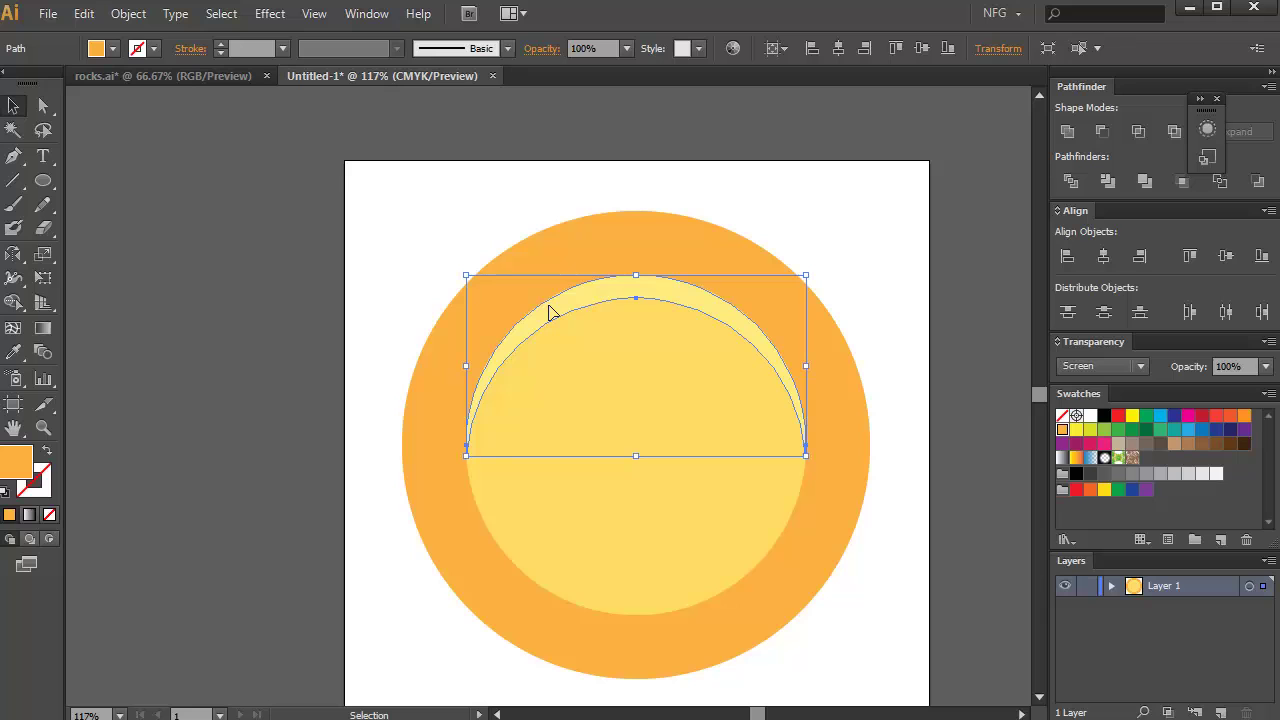
Nudge the crescent upward until its inner curve meets the inner circle's top edge, and deselect it
{"action": "key", "text": "Up"}
{"action": "key", "text": "Up"}
{"action": "key", "text": "Up"}
{"action": "key", "text": "Up"}
{"action": "key", "text": "Up"}
{"action": "key", "text": "Up"}
{"action": "key", "text": "Up"}
{"action": "key", "text": "Up"}
{"action": "key", "text": "Up"}
{"action": "key", "text": "Up"}
{"action": "key", "text": "Up"}
{"action": "key", "text": "Up"}
{"action": "key", "text": "Up"}
{"action": "key", "text": "Up"}
{"action": "key", "text": "Up"}
{"action": "key", "text": "Up"}
{"action": "key", "text": "Up"}
{"action": "key", "text": "Up"}
{"action": "key", "text": "Up"}
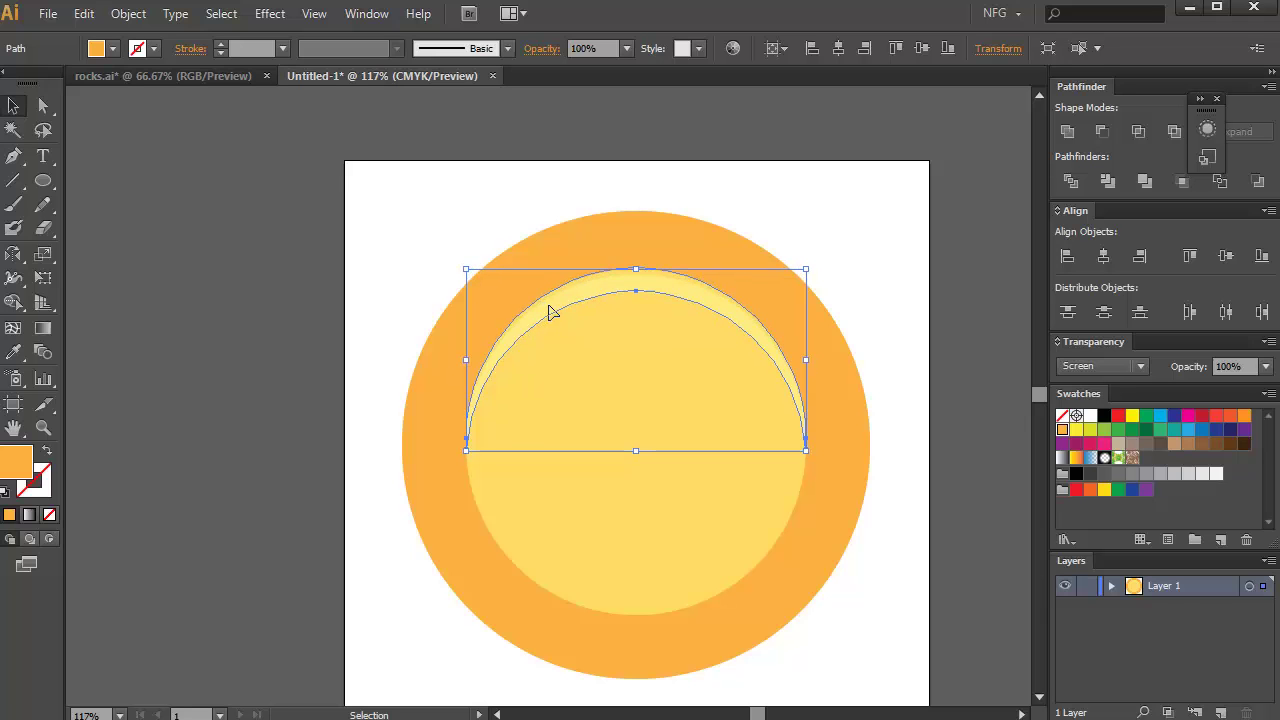
{"action": "left_click", "coordinate": [314, 287]}
Set the upper crescent's blending mode to Multiply to turn it into a shadow
{"action": "left_click", "coordinate": [583, 277]}
{"action": "key", "text": "shift+d"}
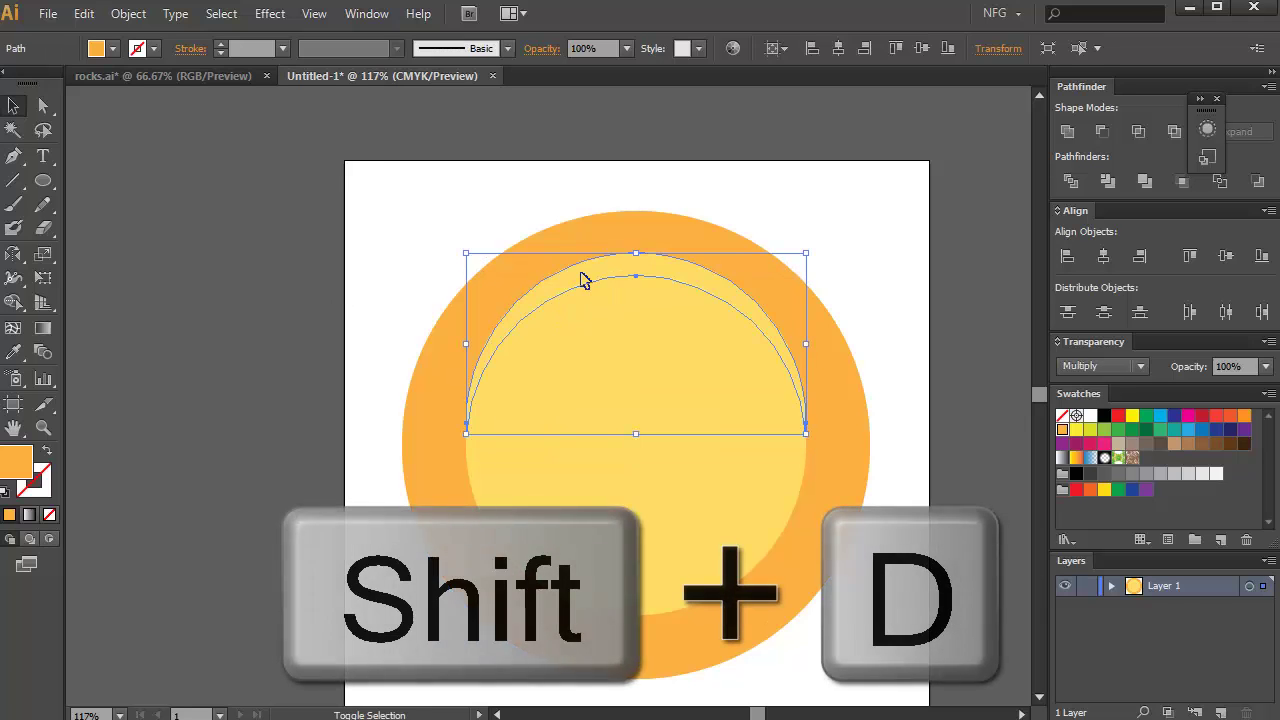
{"action": "left_click", "coordinate": [377, 286]}
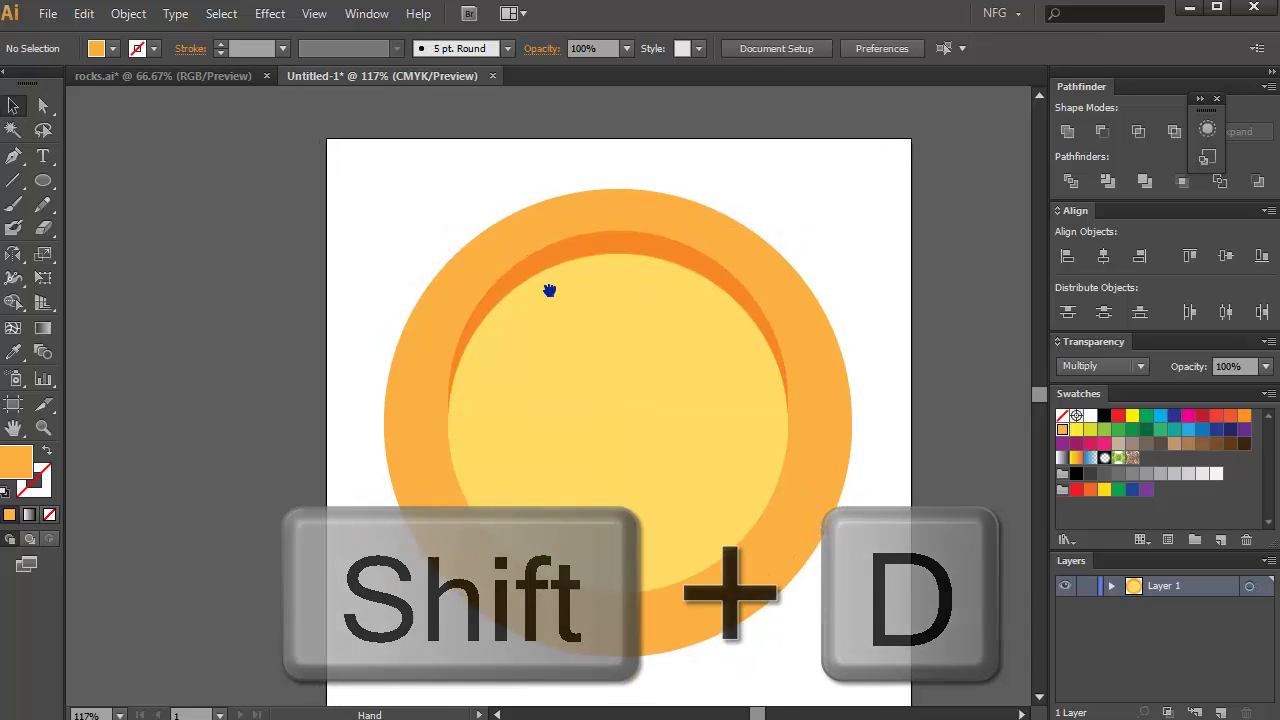
Duplicate the dark crescent straight down over the inner circle's lower half and reflect the copy across the horizontal axis
{"action": "left_click", "coordinate": [606, 217]}
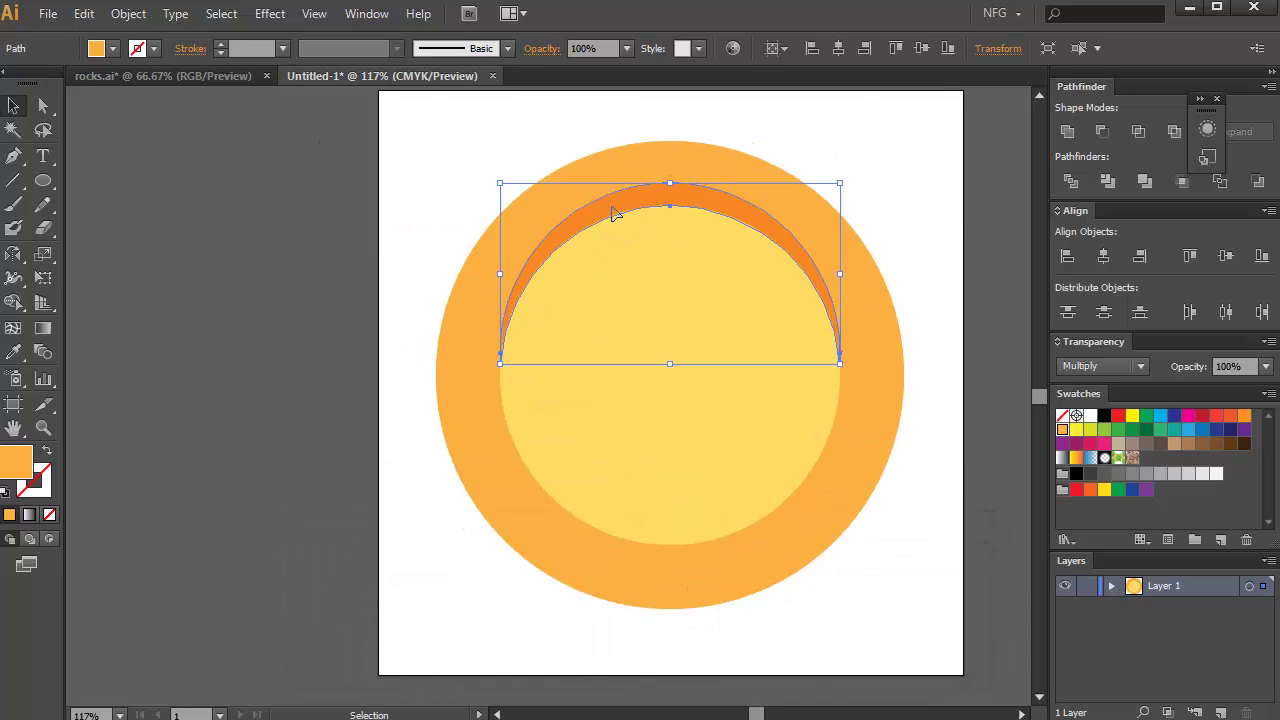
{"action": "left_click_drag", "start_coordinate": [626, 209], "coordinate": [620, 380]}
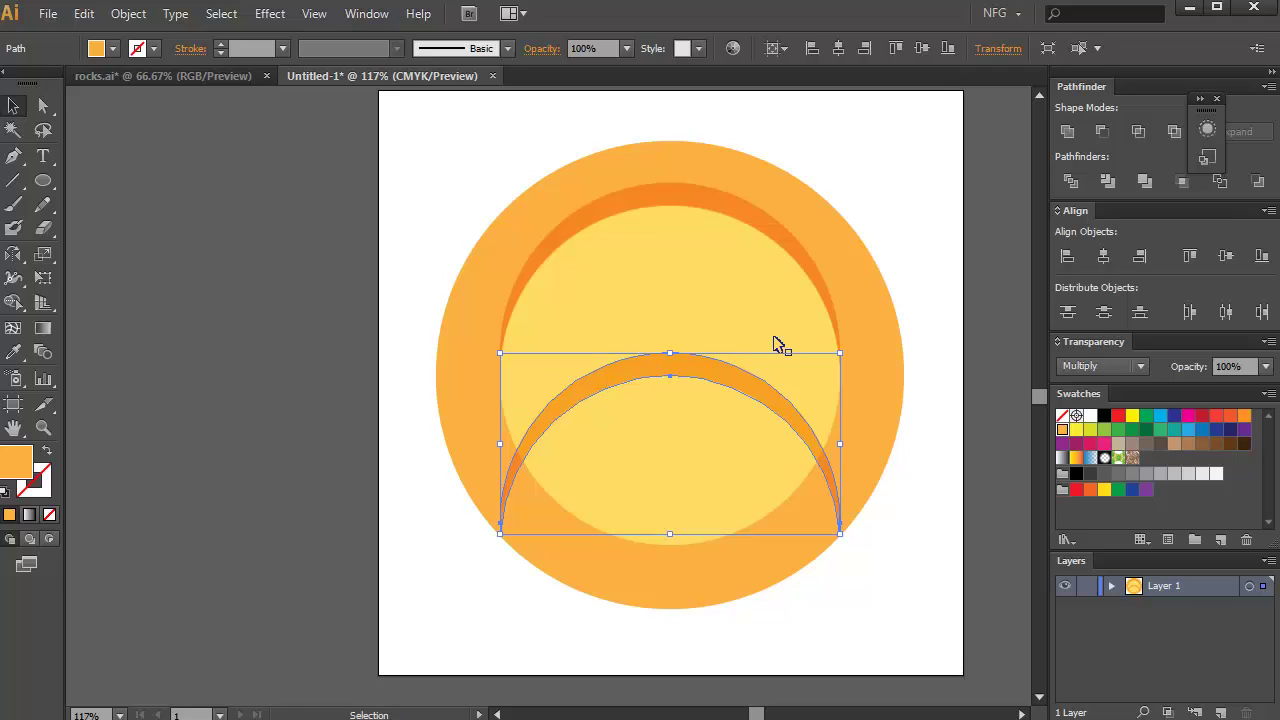
{"action": "key", "text": "ctrl+r"}
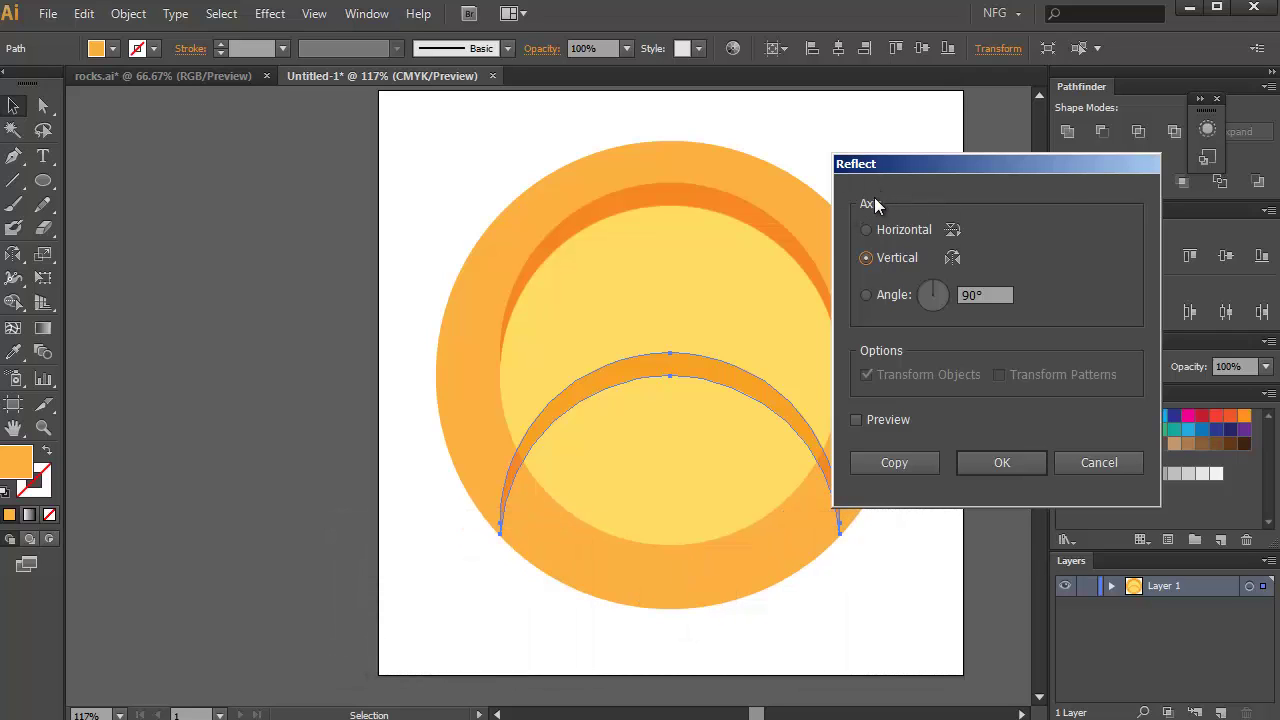
{"action": "key", "text": "Return"}
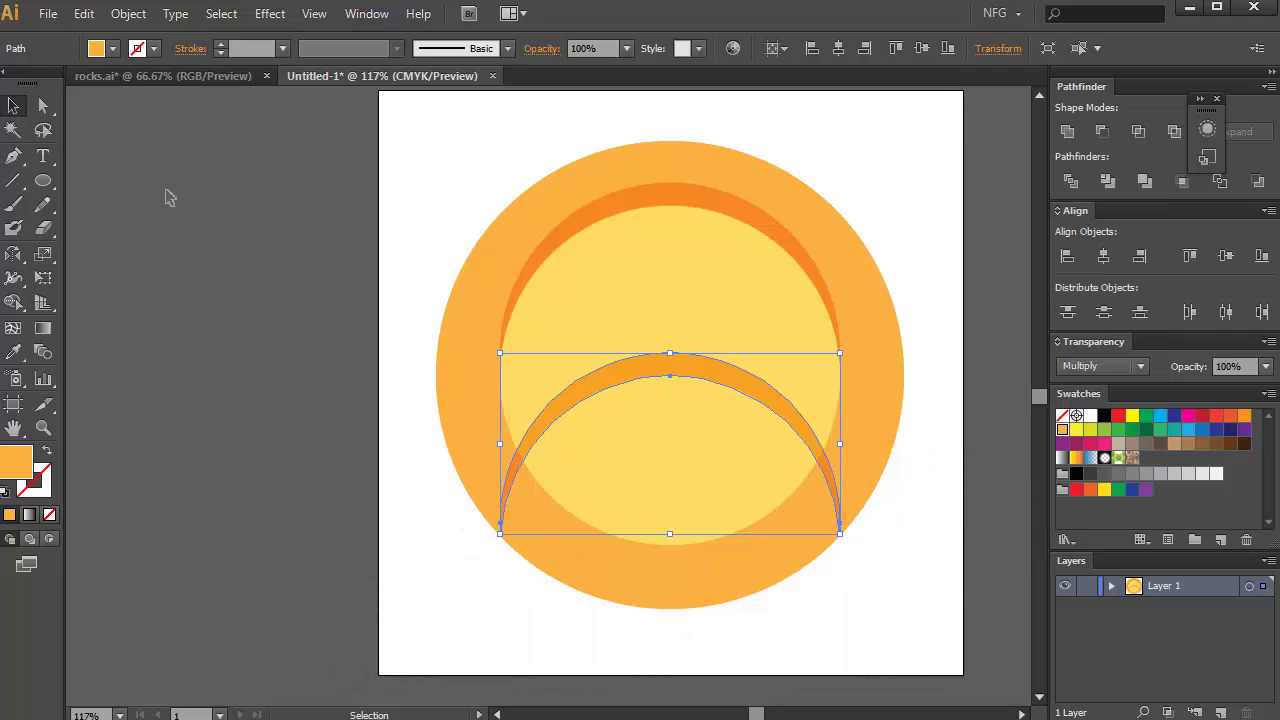
{"action": "left_click", "coordinate": [132, 16]}
{"action": "mouse_move", "coordinate": [210, 40]}
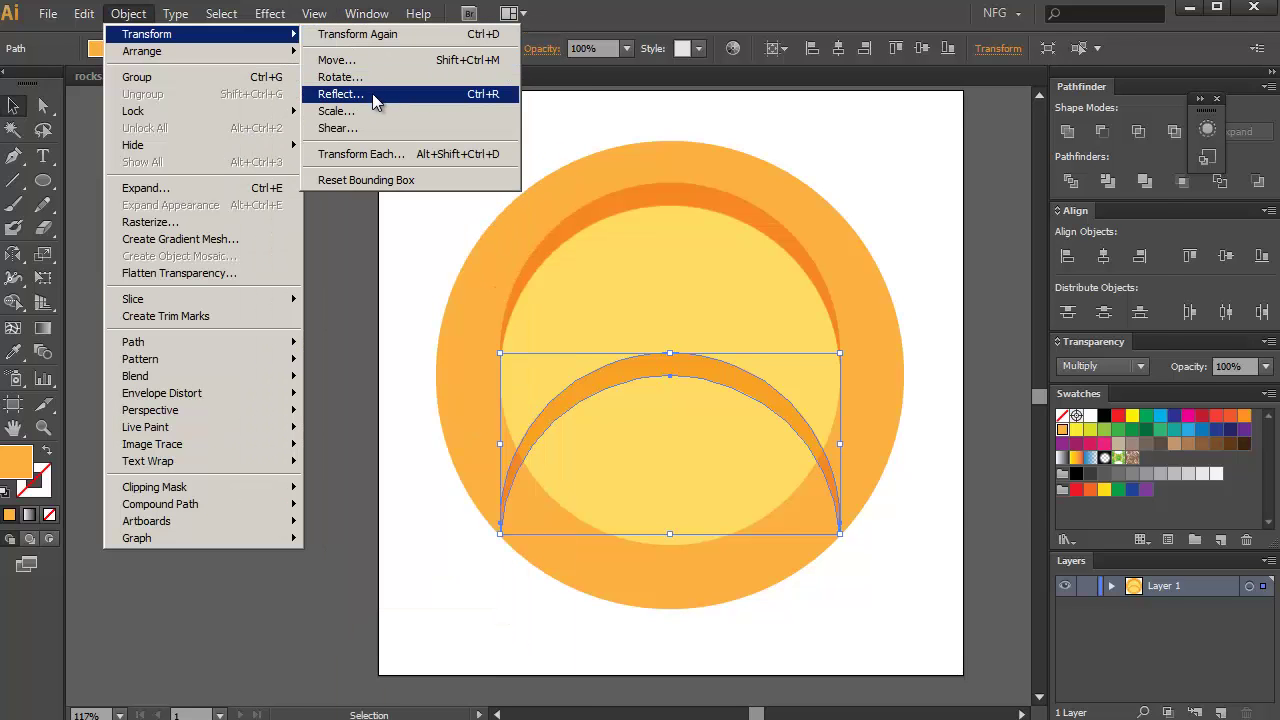
{"action": "left_click", "coordinate": [372, 93]}
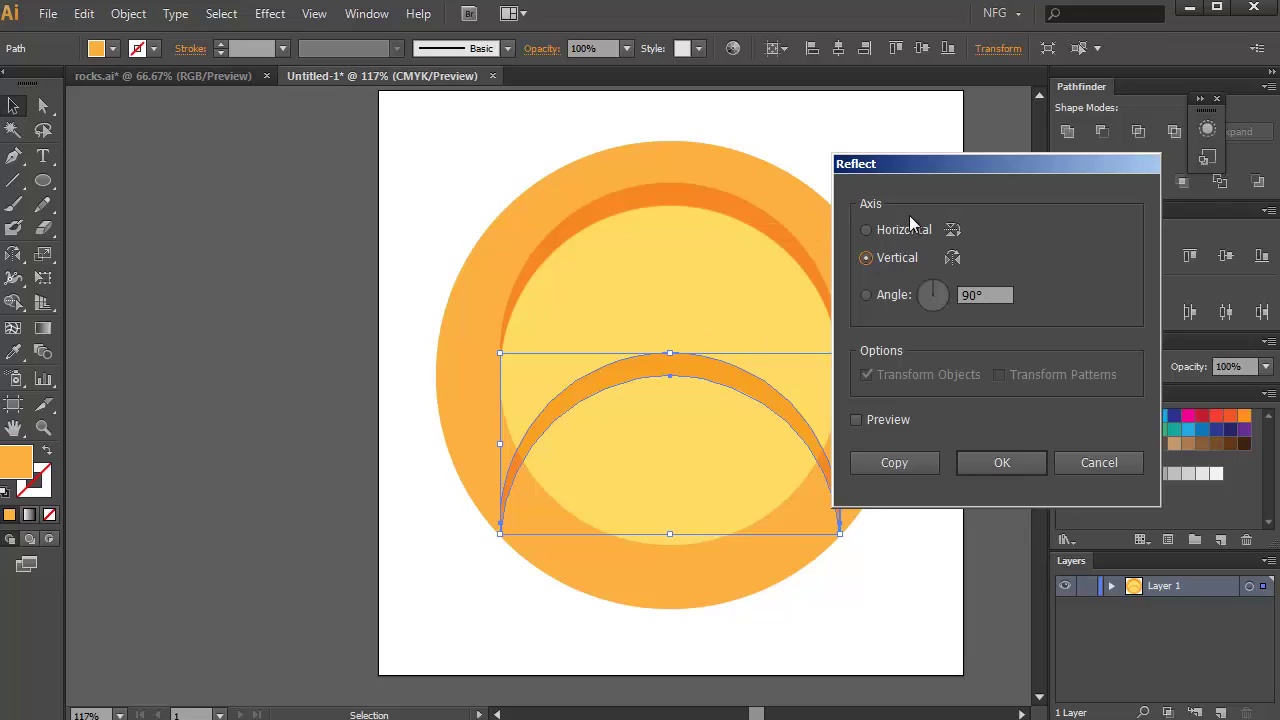
{"action": "left_click", "coordinate": [867, 231]}
{"action": "left_click", "coordinate": [1005, 463]}
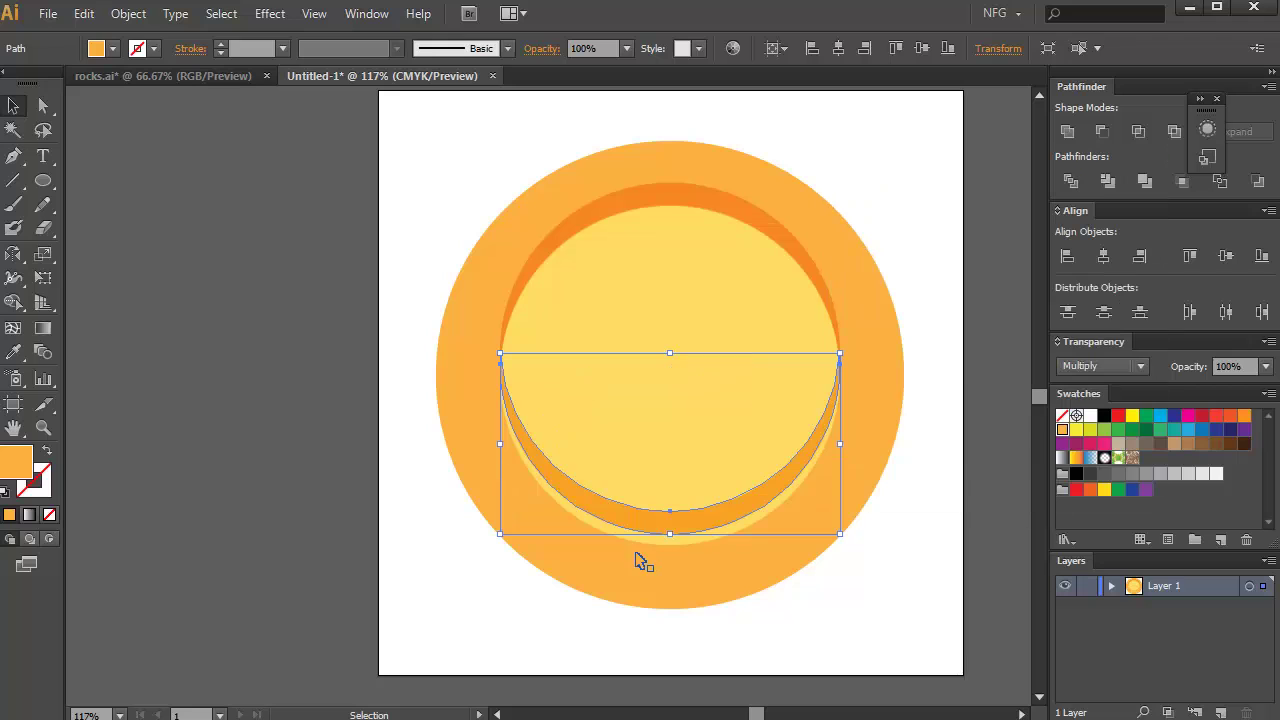
Move the reflected crescent straight down to the inner circle's bottom edge and set its blending mode to Screen
{"action": "left_click_drag", "start_coordinate": [650, 521], "coordinate": [636, 550]}
{"action": "key", "text": "shift"}
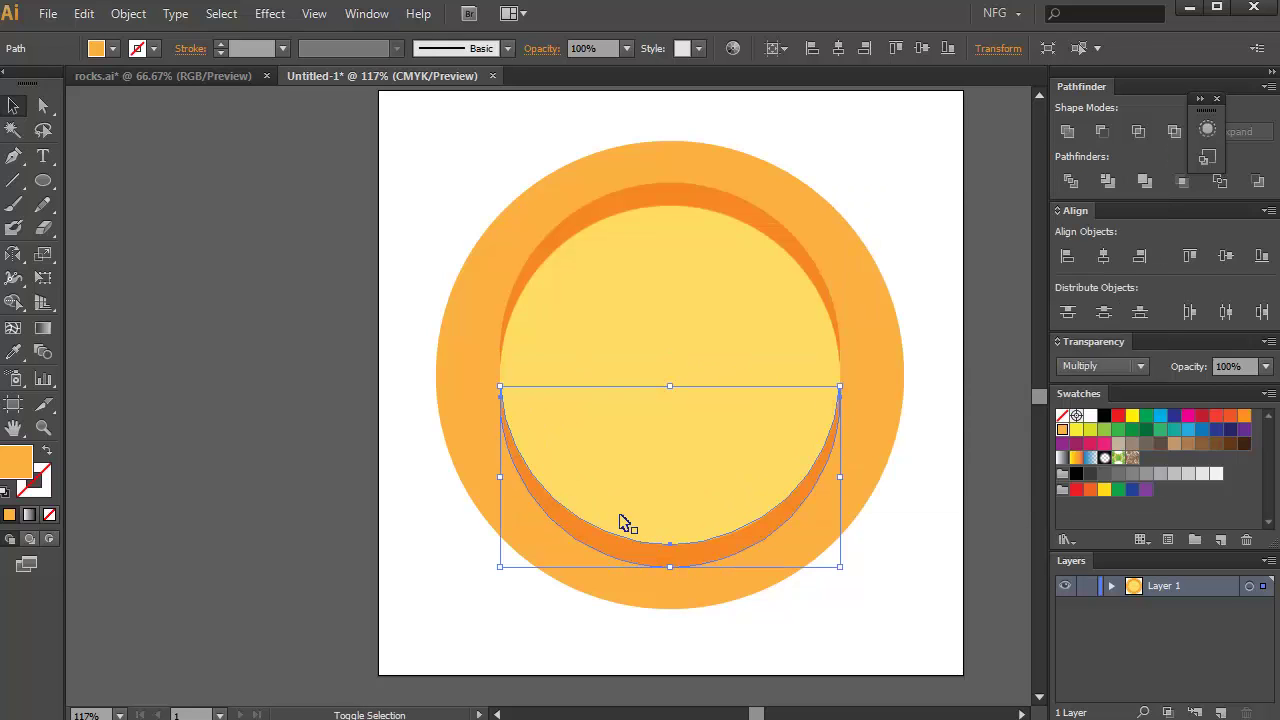
{"action": "key", "text": "shift+s"}
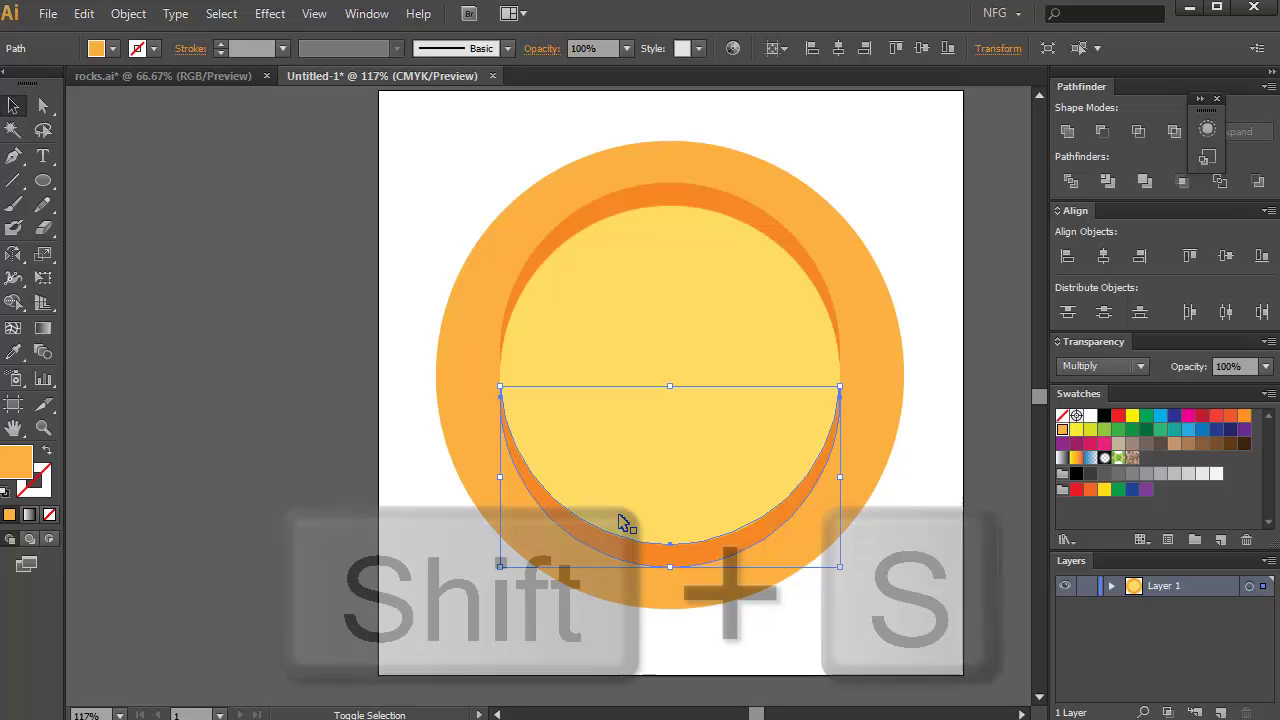
{"action": "left_click", "coordinate": [200, 437]}
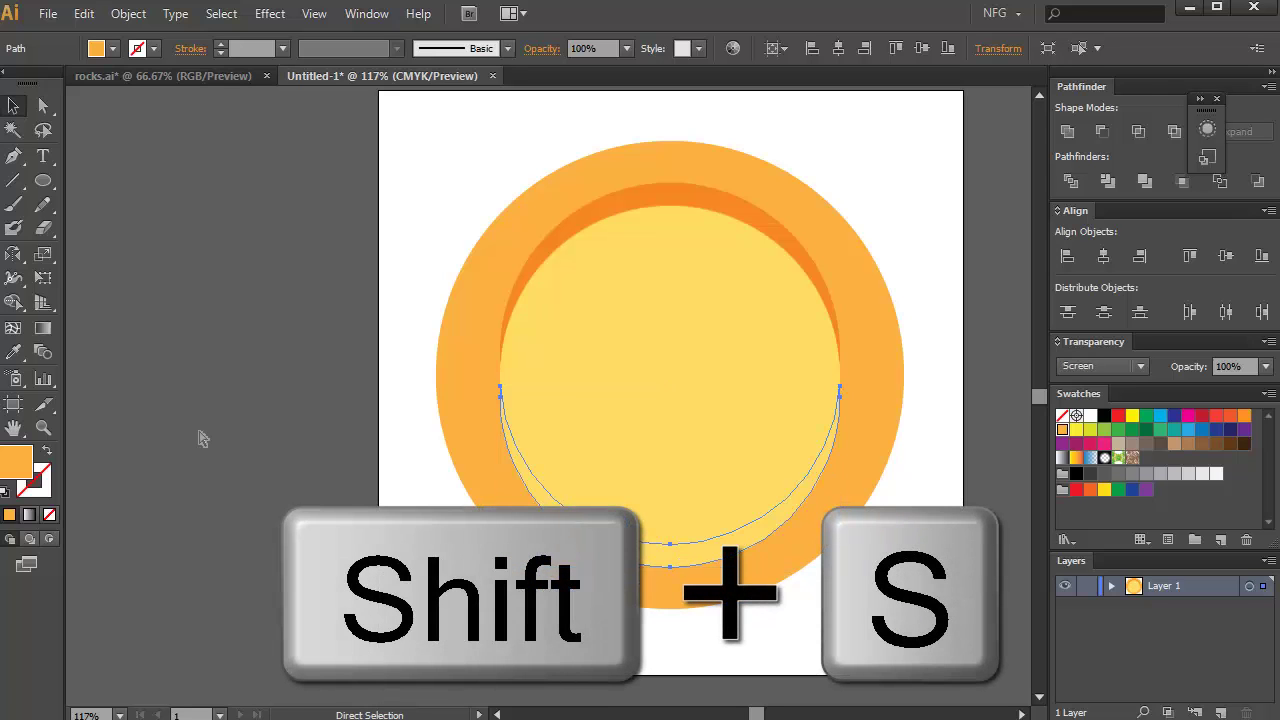
Reduce the inner circle's opacity to 70% and deselect it
{"action": "left_click", "coordinate": [613, 469]}
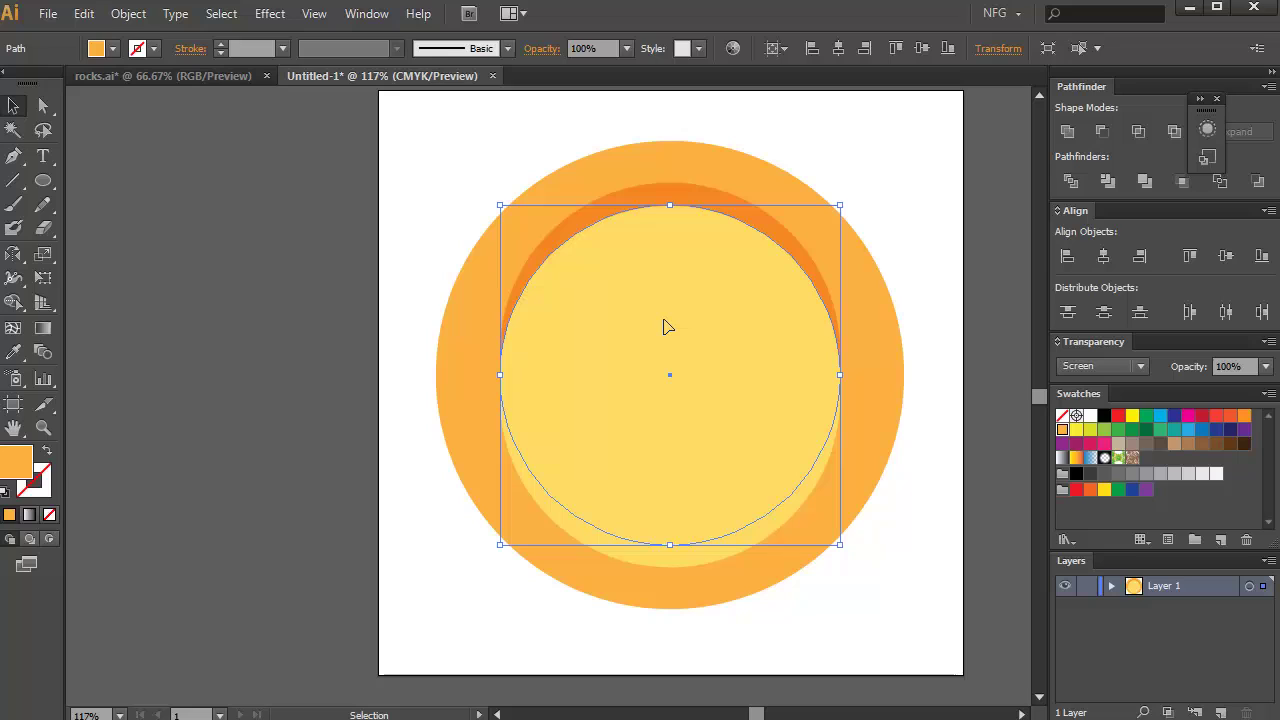
{"action": "key", "text": "6"}
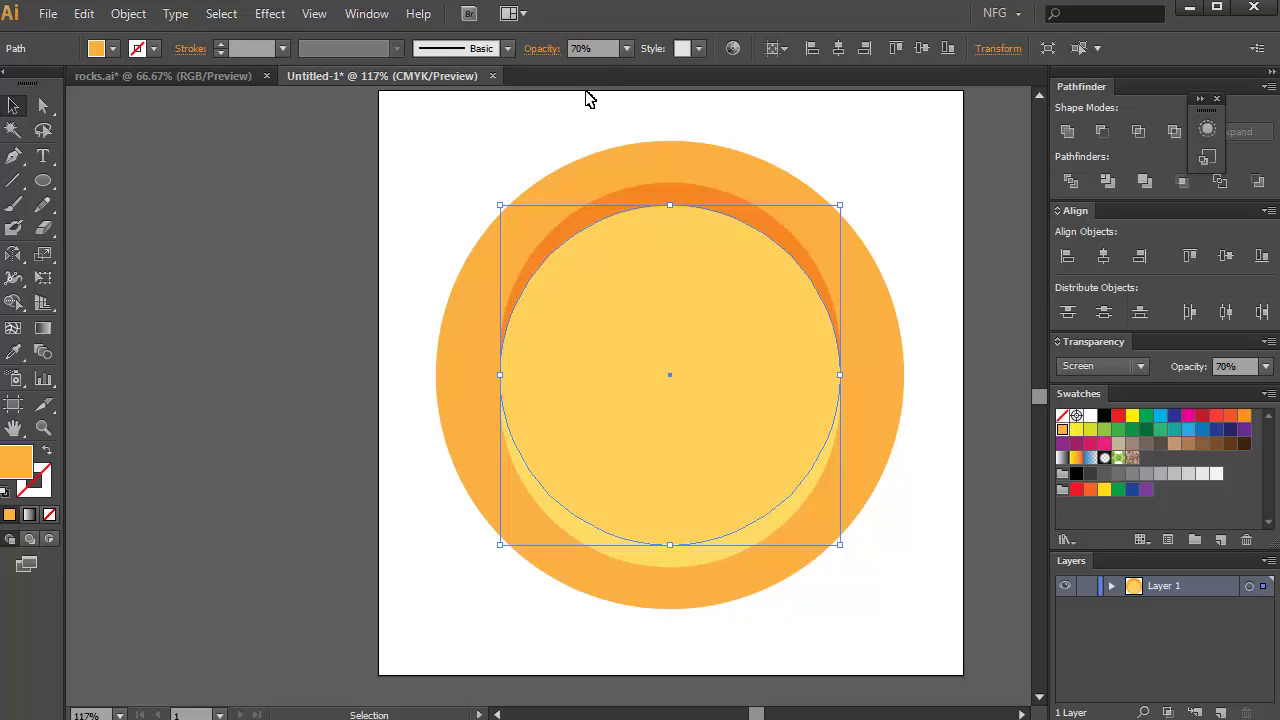
{"action": "key", "text": "6"}
{"action": "left_click", "coordinate": [362, 160]}
Move the upper shadow crescent slightly straight down so it overlaps the inner circle's top edge
{"action": "key", "text": "ctrl+plus"}
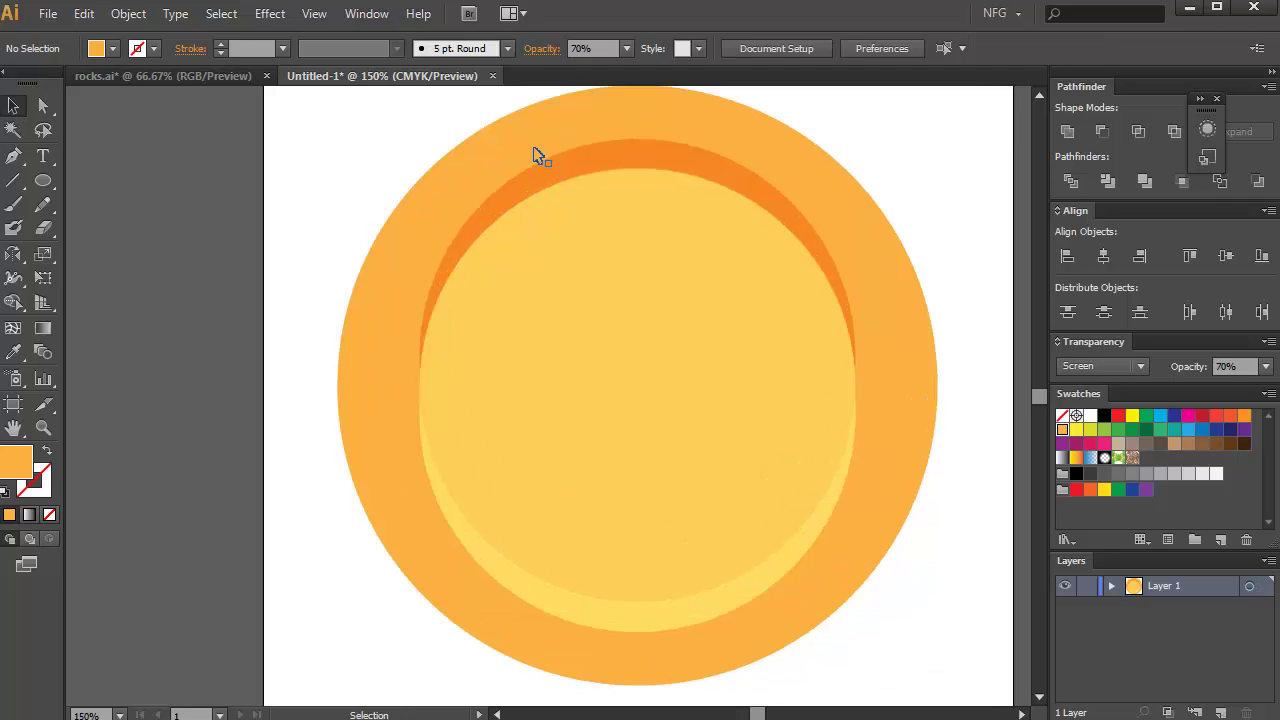
{"action": "left_click", "coordinate": [631, 164]}
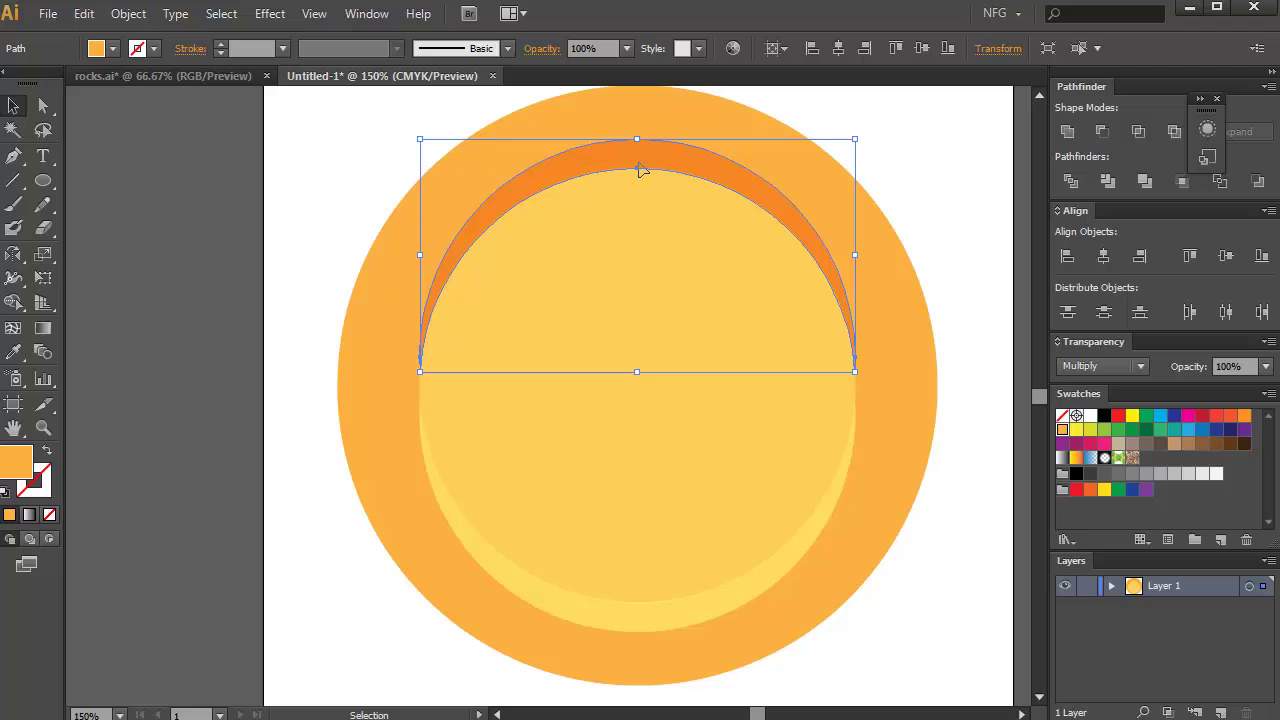
{"action": "left_click", "coordinate": [253, 199]}
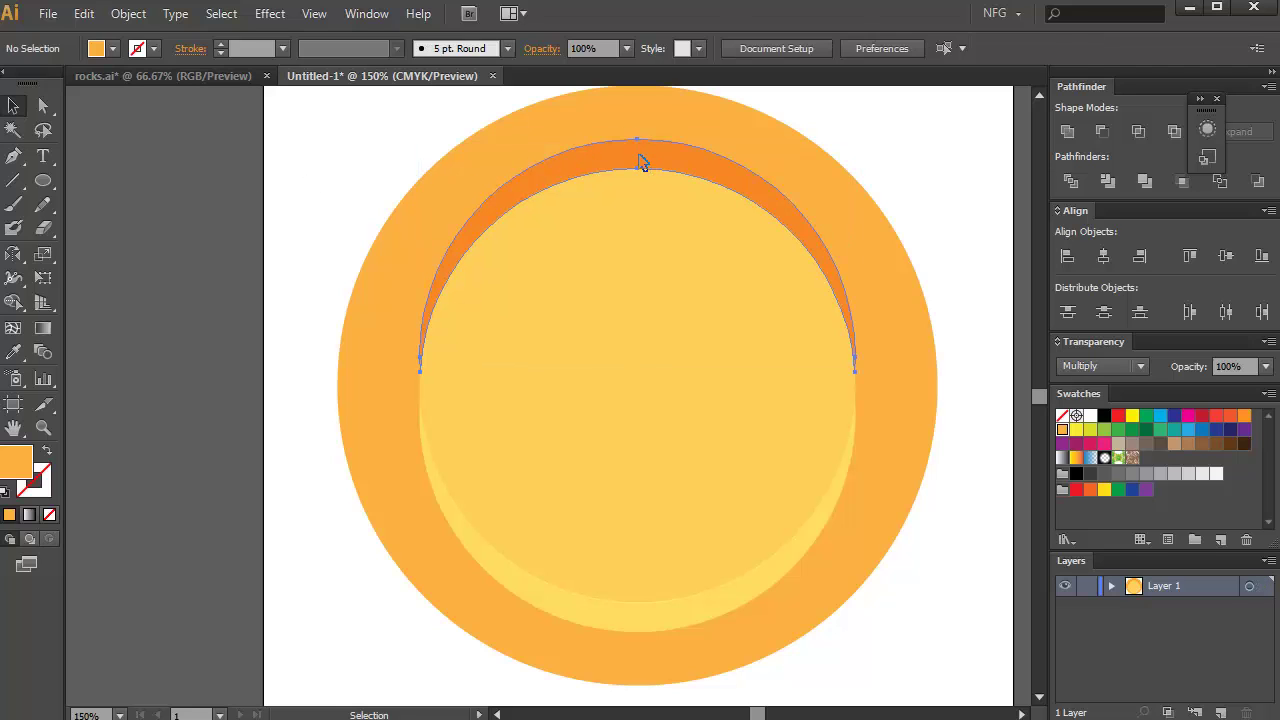
{"action": "left_click", "coordinate": [641, 163]}
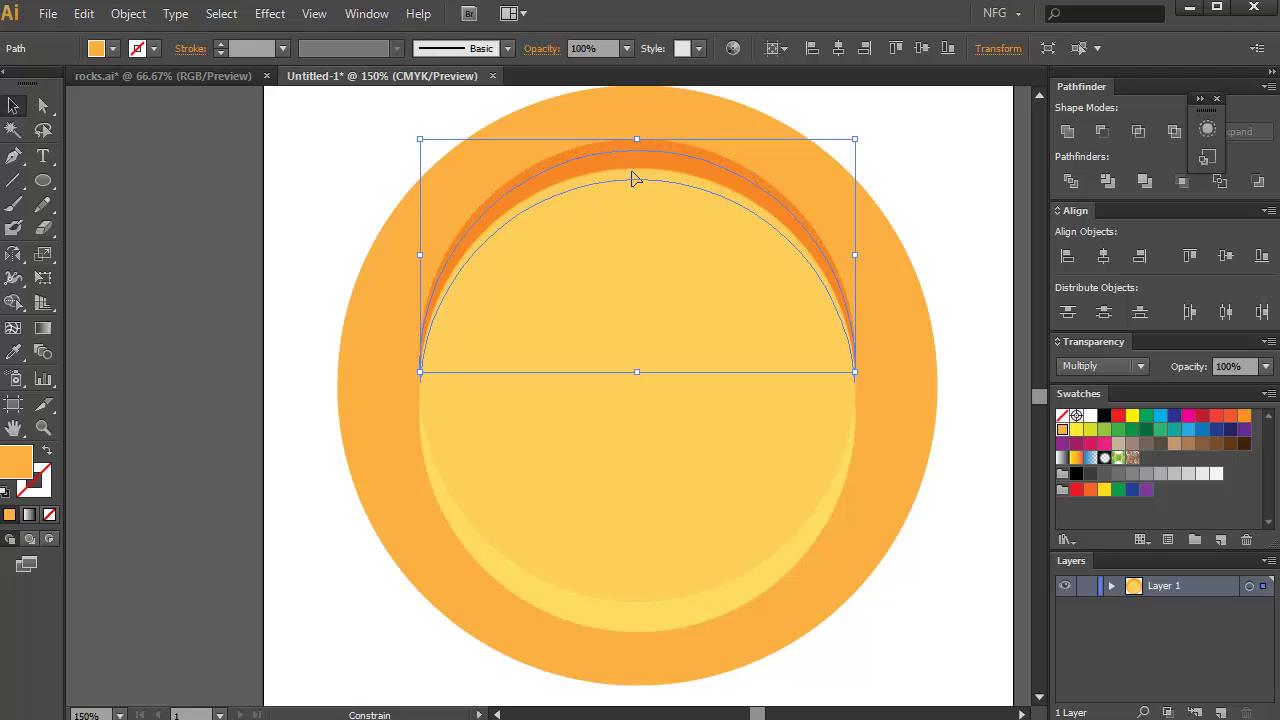
{"action": "left_click_drag", "start_coordinate": [634, 177], "coordinate": [634, 187]}
Remove the part of the shadow crescent outside the inner circle with Shape Builder, and deselect everything
{"action": "left_click", "coordinate": [640, 270], "text": "shift"}
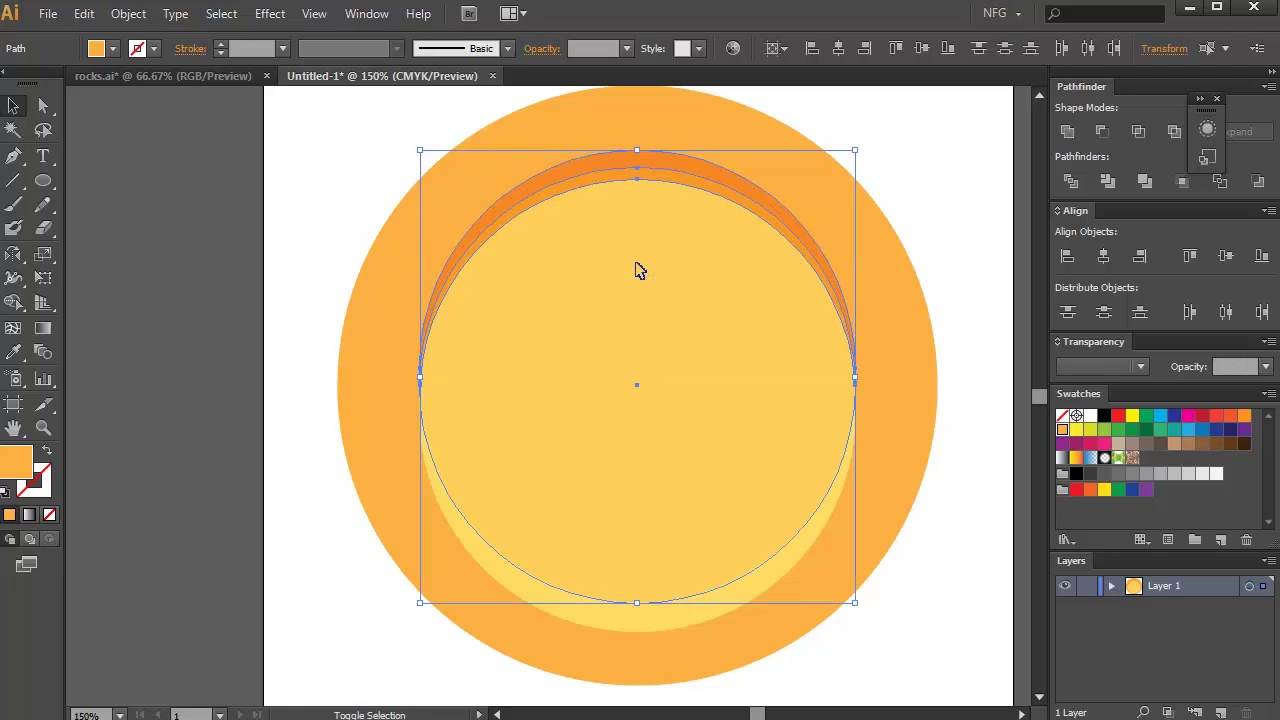
{"action": "key", "text": "shift+m"}
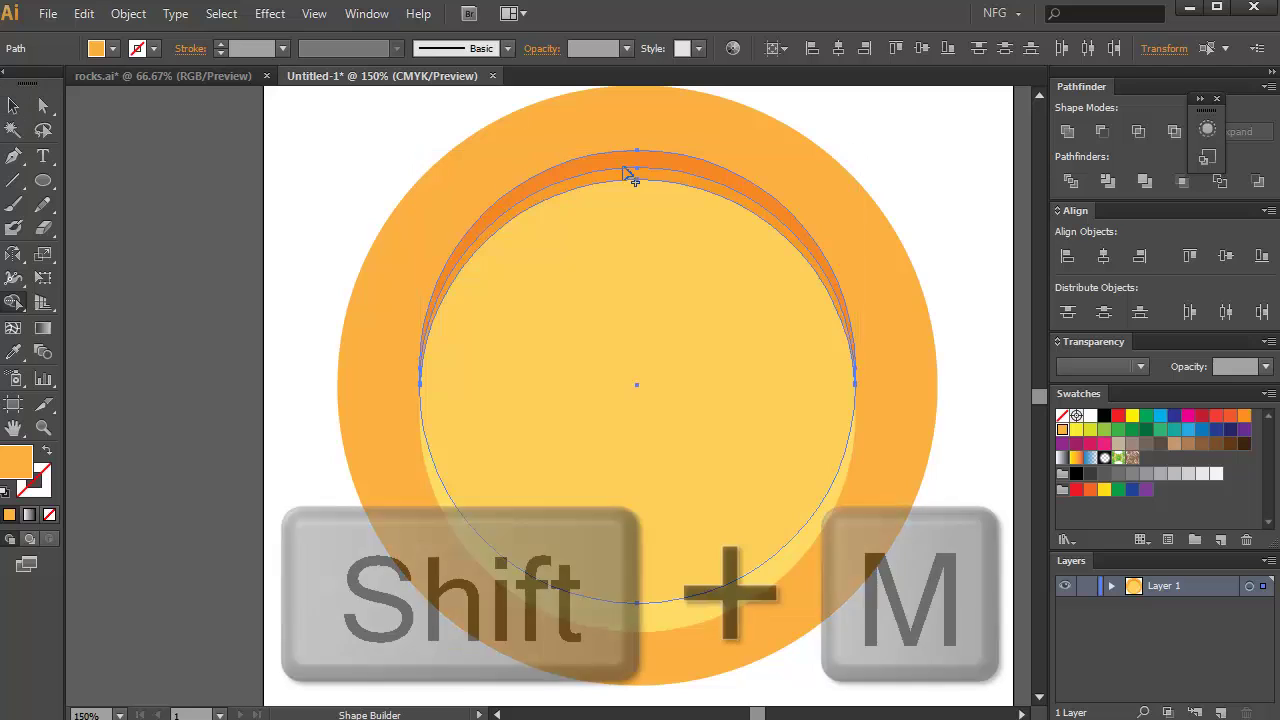
{"action": "left_click", "coordinate": [627, 163], "text": "alt"}
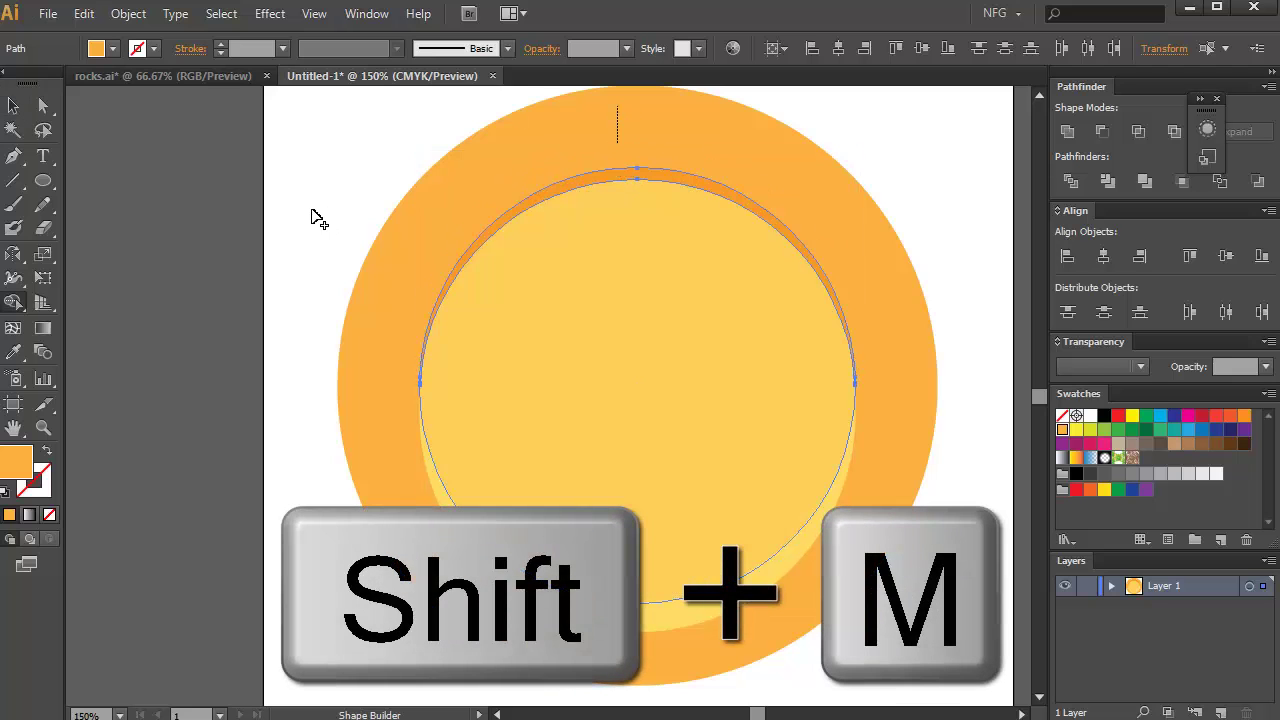
{"action": "left_click", "coordinate": [314, 212], "text": "ctrl"}
{"action": "left_click_drag", "start_coordinate": [334, 243], "coordinate": [322, 219]}
Nudge the lower highlight crescent upward so it overlaps the inner circle's bottom edge
{"action": "key", "text": "v"}
{"action": "left_click", "coordinate": [567, 582]}
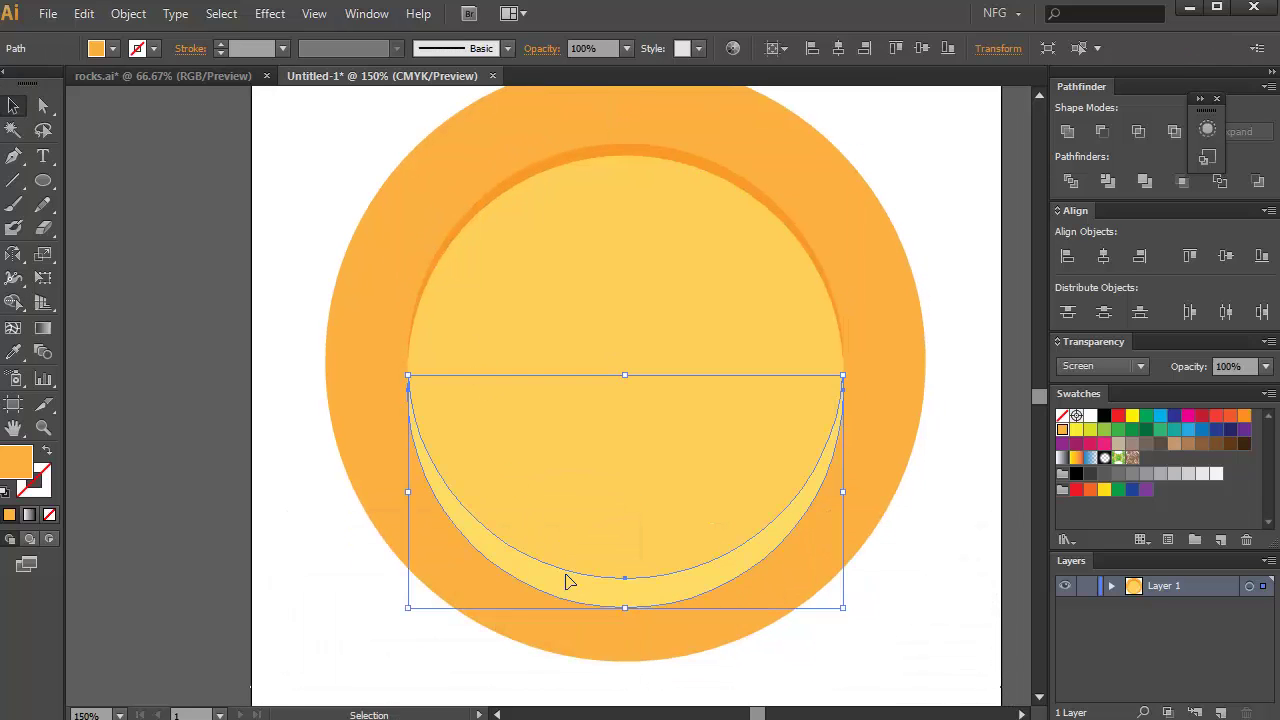
{"action": "left_click", "coordinate": [220, 508]}
{"action": "left_click", "coordinate": [533, 578]}
{"action": "left_click", "coordinate": [259, 553]}
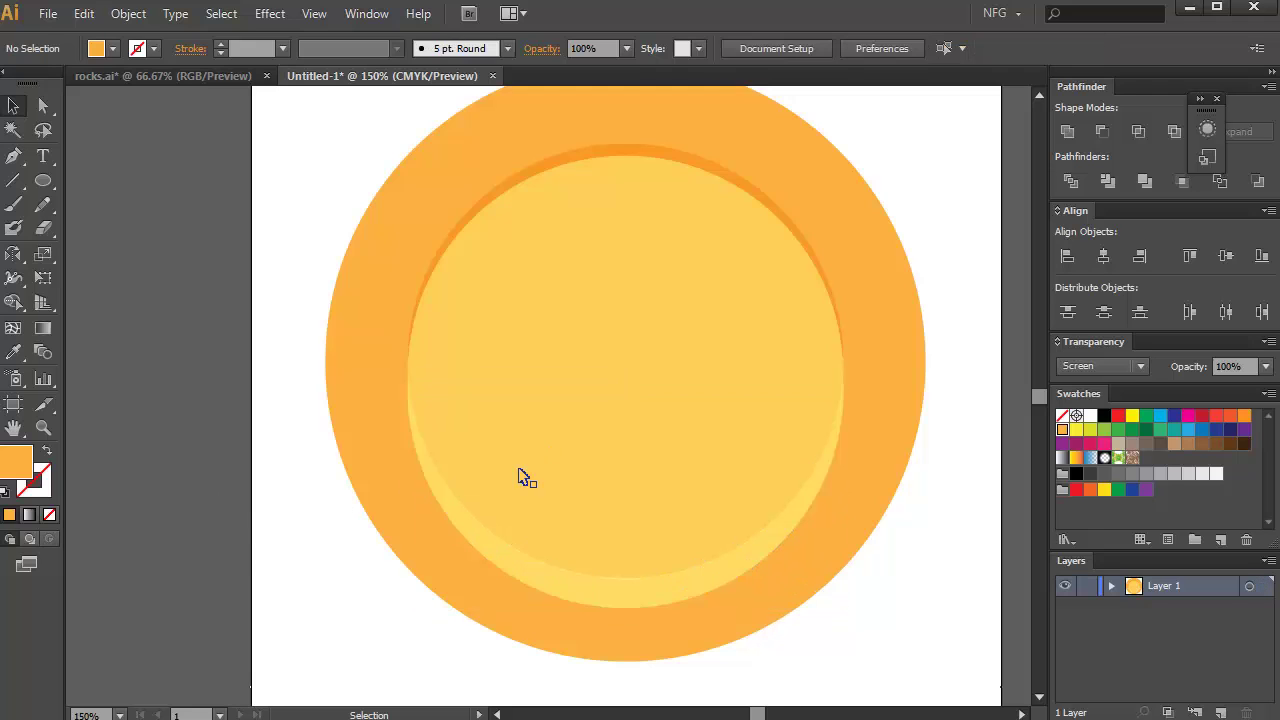
{"action": "left_click", "coordinate": [614, 593]}
{"action": "left_click", "coordinate": [612, 543]}
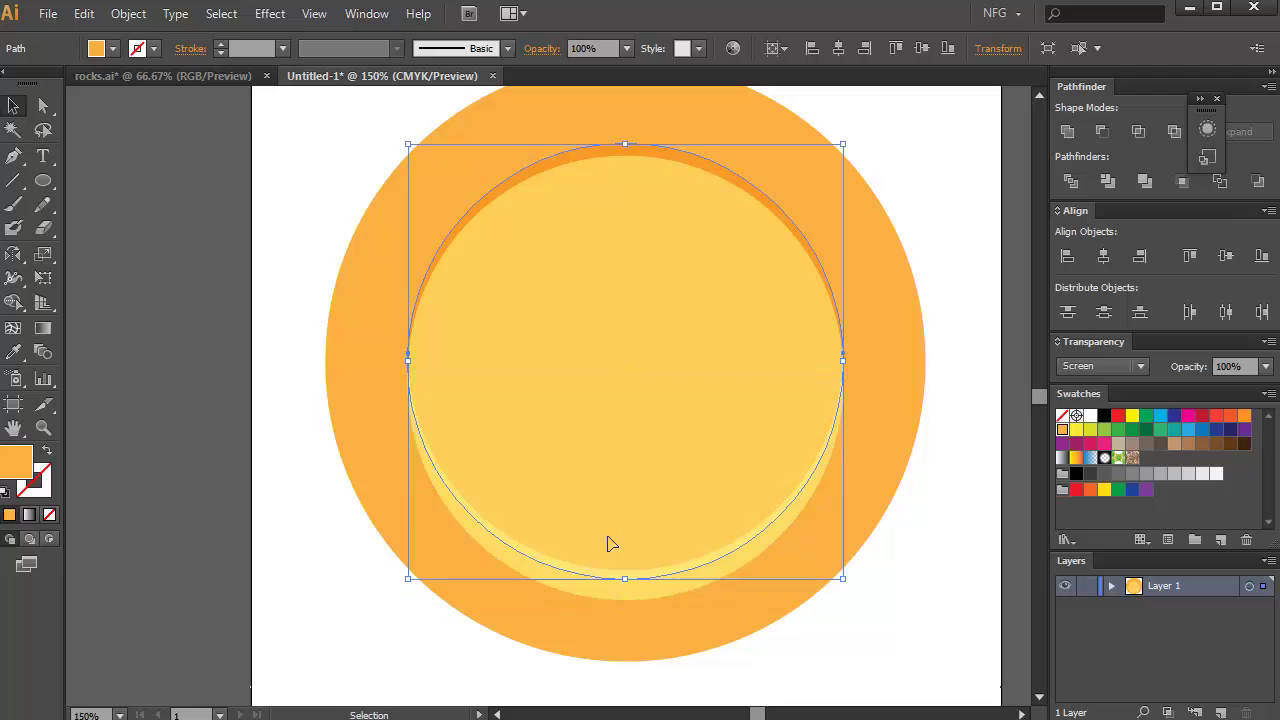
{"action": "left_click", "coordinate": [186, 530]}
Fine-tune the highlight crescent's height against the inner circle in Outline view, and return to Preview
{"action": "left_click", "coordinate": [651, 590]}
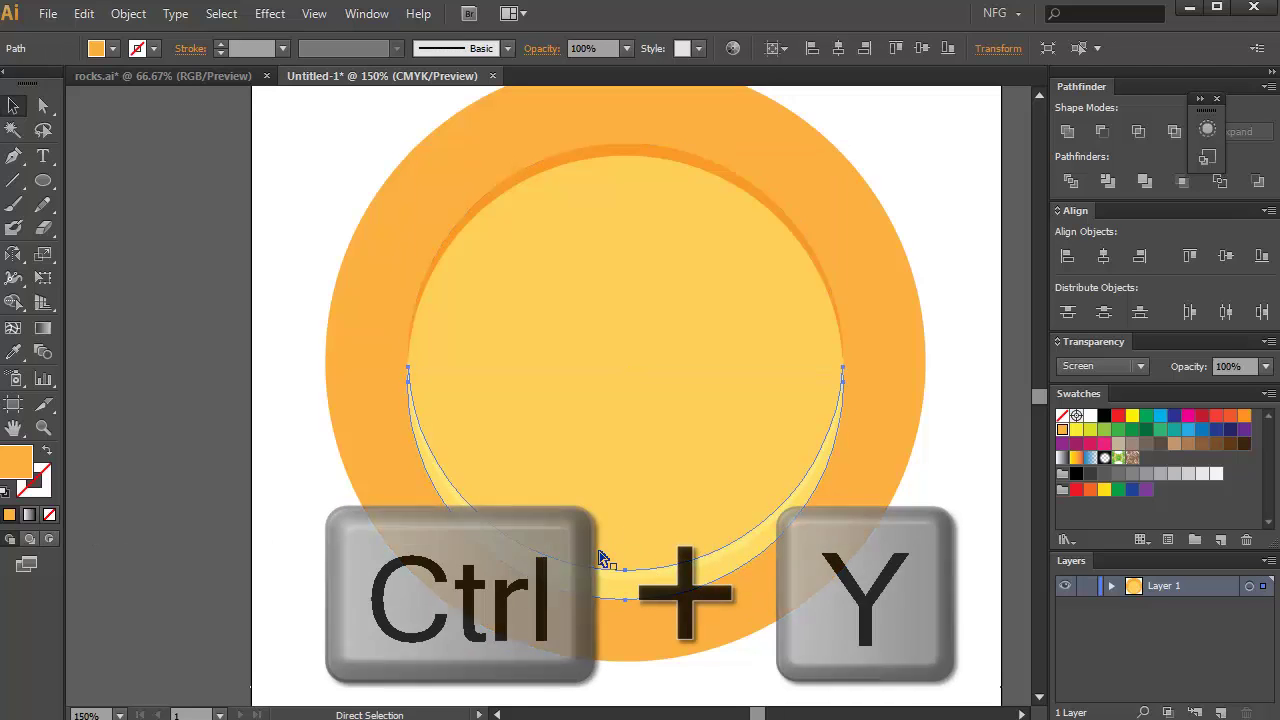
{"action": "key", "text": "ctrl+y"}
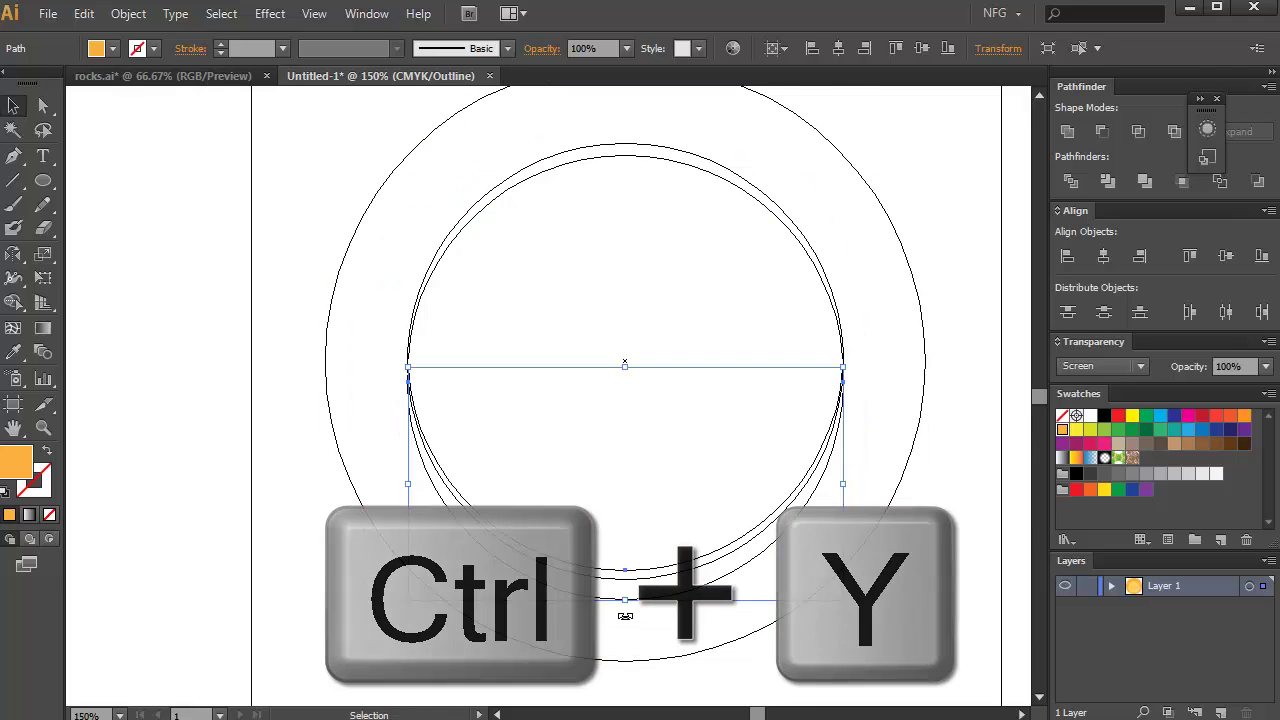
{"action": "left_click", "coordinate": [600, 626]}
{"action": "left_click_drag", "start_coordinate": [385, 369], "coordinate": [346, 381]}
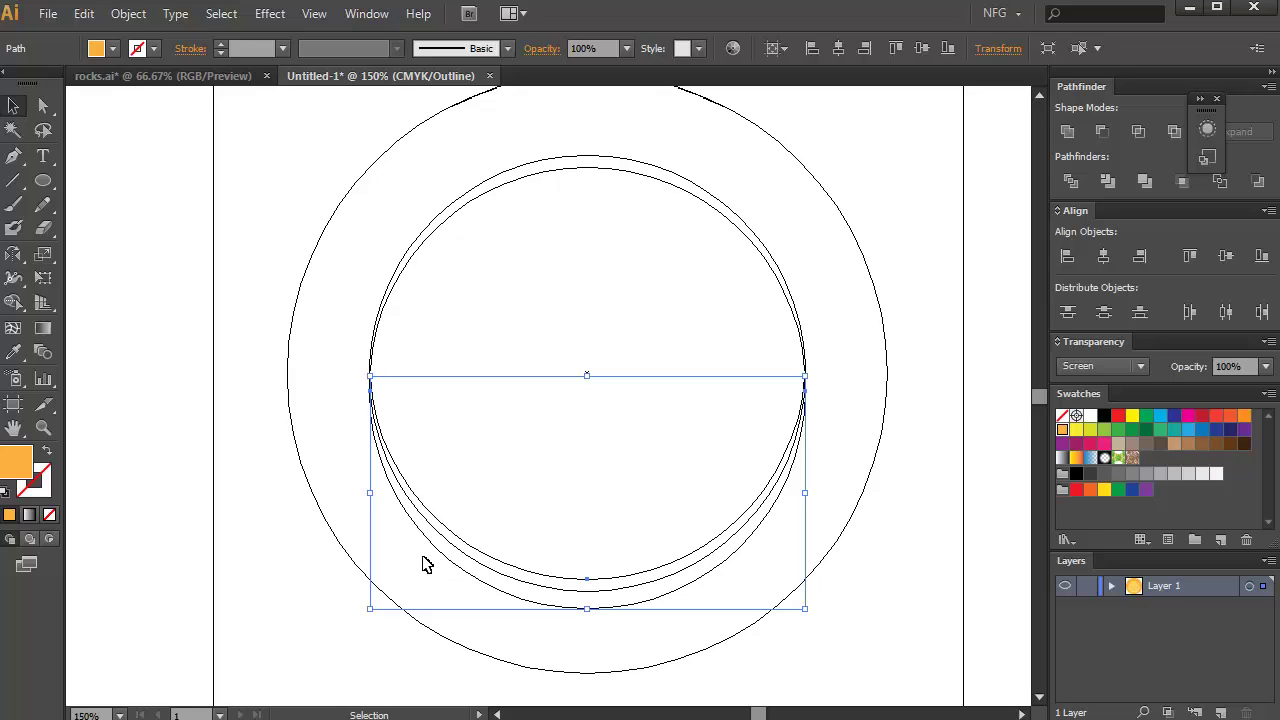
{"action": "key", "text": "ctrl+y"}
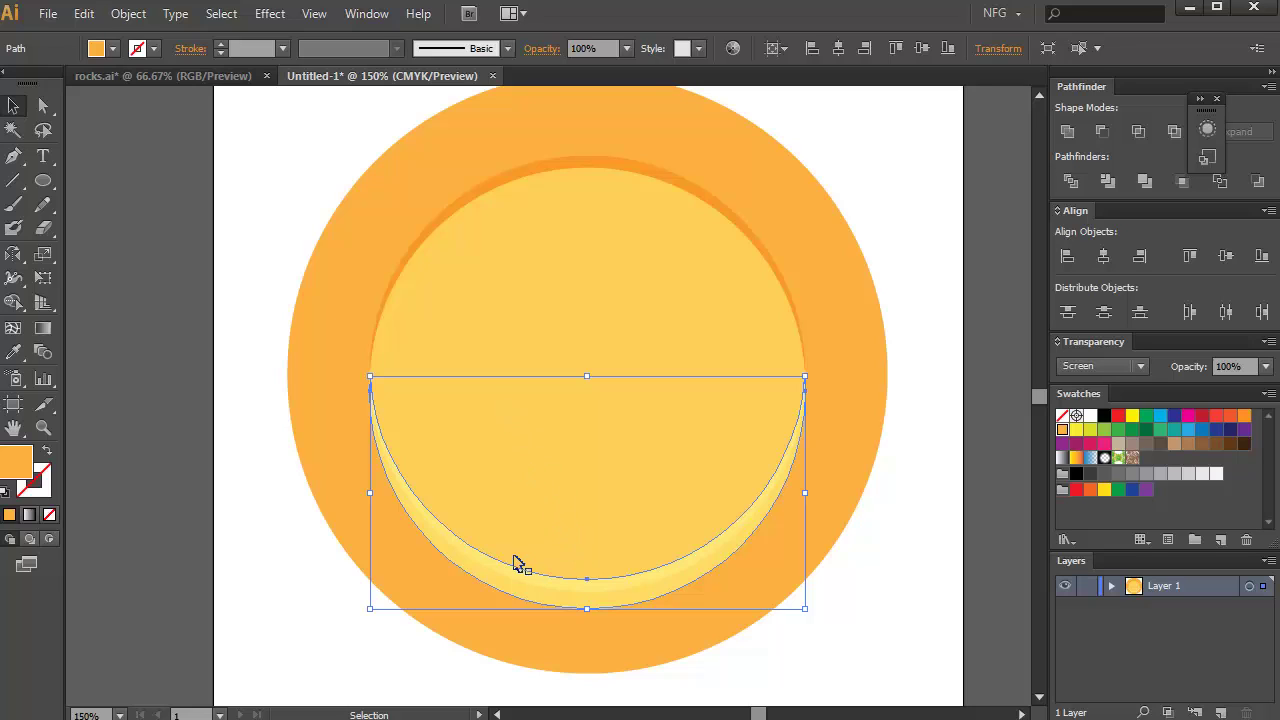
Remove the part of the highlight crescent outside the inner circle with Shape Builder, and deselect everything
{"action": "left_click", "coordinate": [497, 331], "text": "shift"}
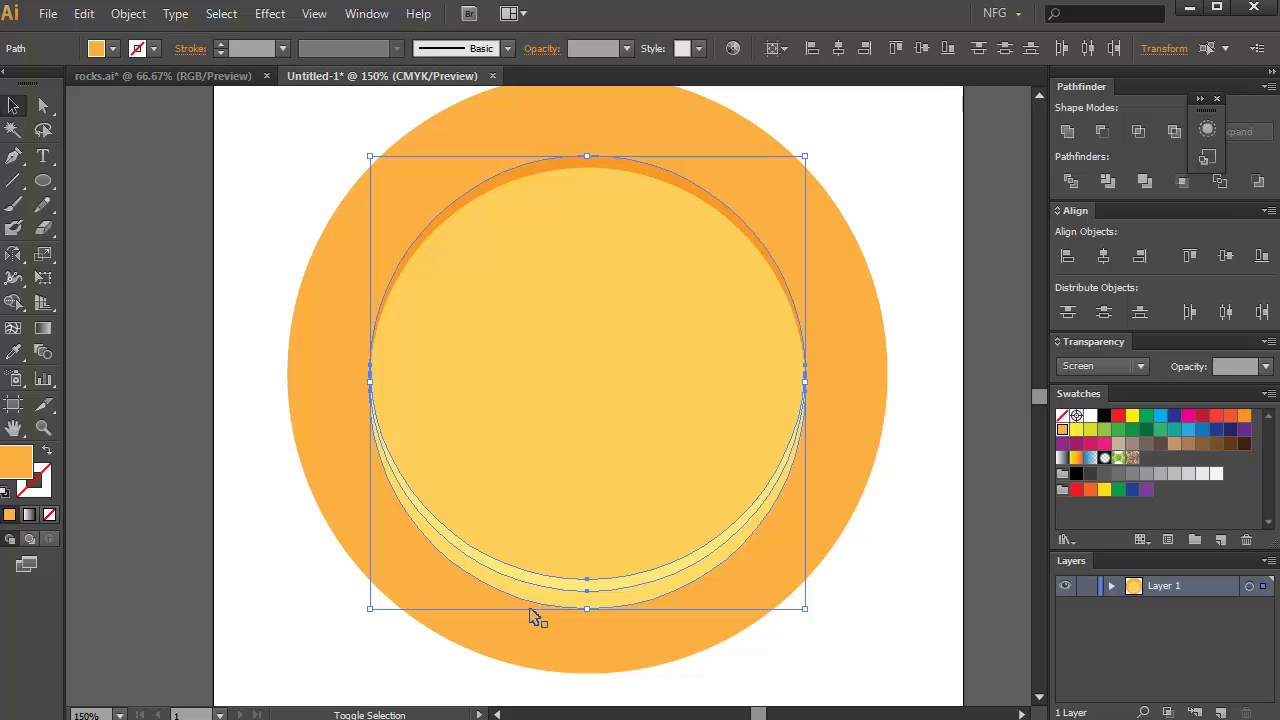
{"action": "key", "text": "shift+m"}
{"action": "left_click_drag", "start_coordinate": [542, 614], "coordinate": [592, 604]}
{"action": "left_click", "coordinate": [275, 664], "text": "ctrl"}
{"action": "scroll", "coordinate": [303, 604], "scroll_direction": "down", "scroll_amount": 2}
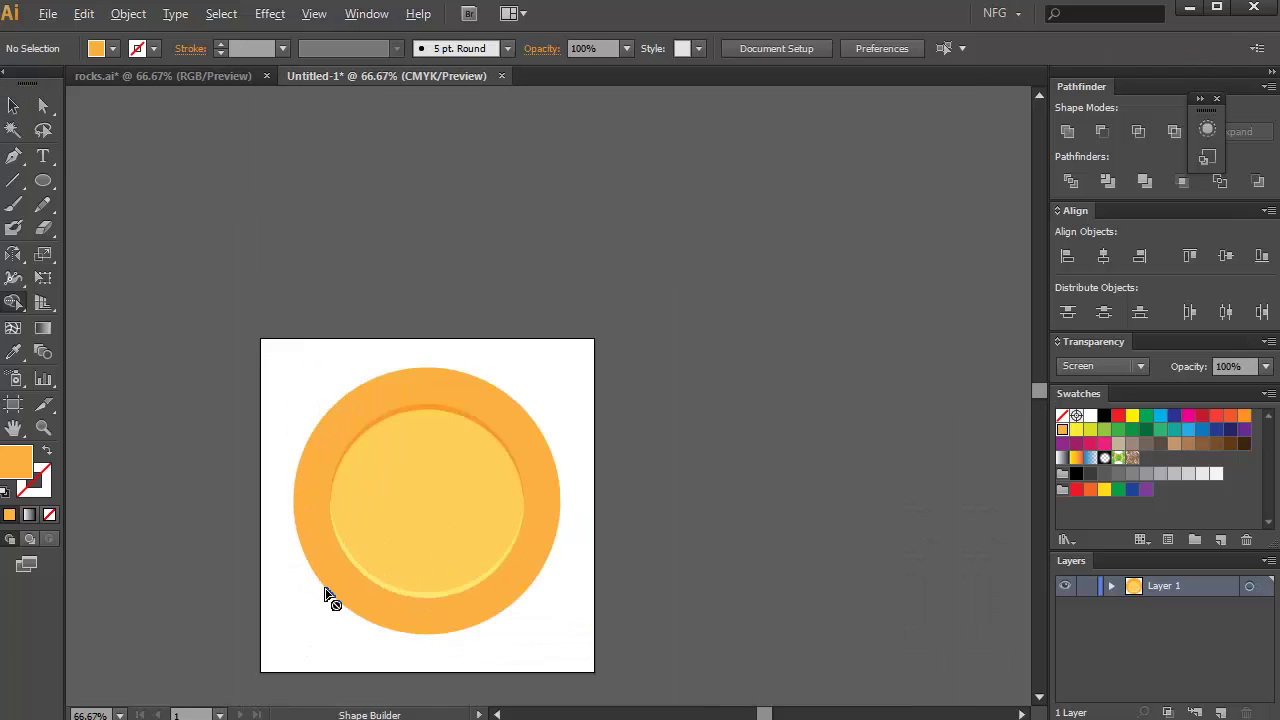
{"action": "left_click_drag", "start_coordinate": [343, 583], "coordinate": [511, 542]}
{"action": "scroll", "coordinate": [550, 490], "scroll_direction": "up", "scroll_amount": 2}
{"action": "scroll", "coordinate": [505, 527], "scroll_direction": "down", "scroll_amount": 2}
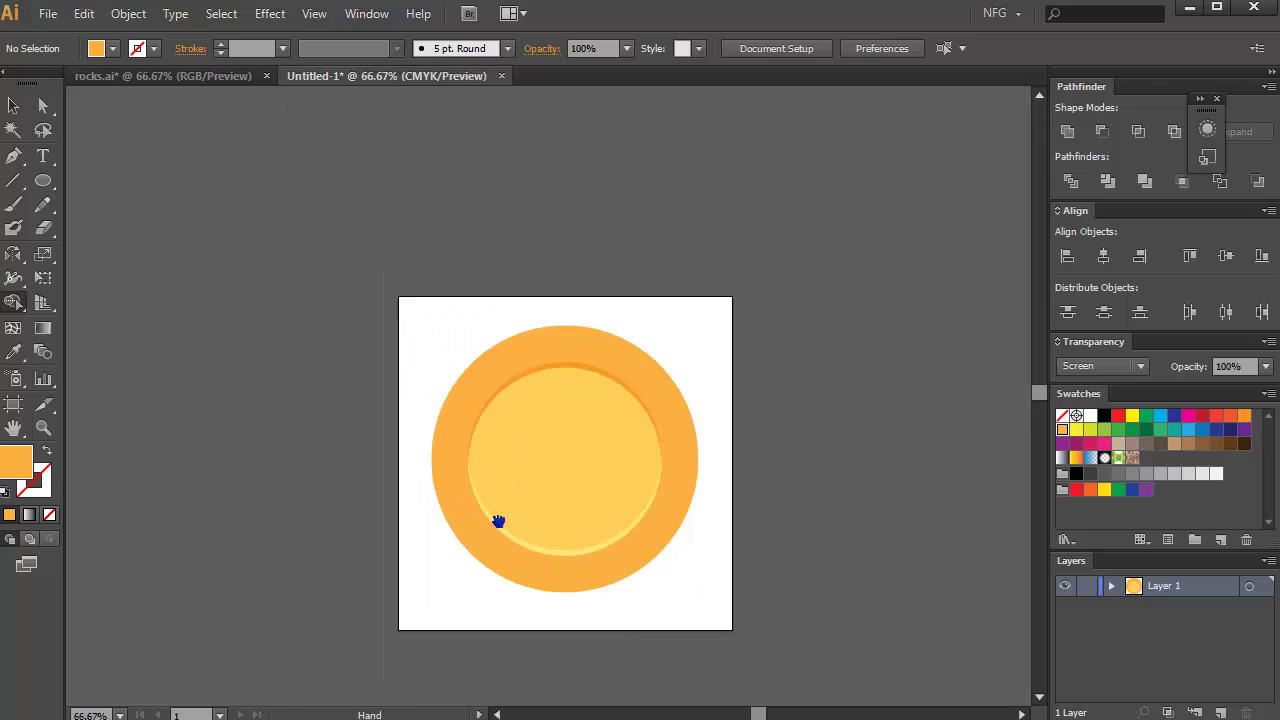
{"action": "scroll", "coordinate": [505, 414], "scroll_direction": "up", "scroll_amount": 1}
{"action": "left_click_drag", "start_coordinate": [540, 473], "coordinate": [519, 415]}
{"action": "scroll", "coordinate": [500, 430], "scroll_direction": "up", "scroll_amount": 1}
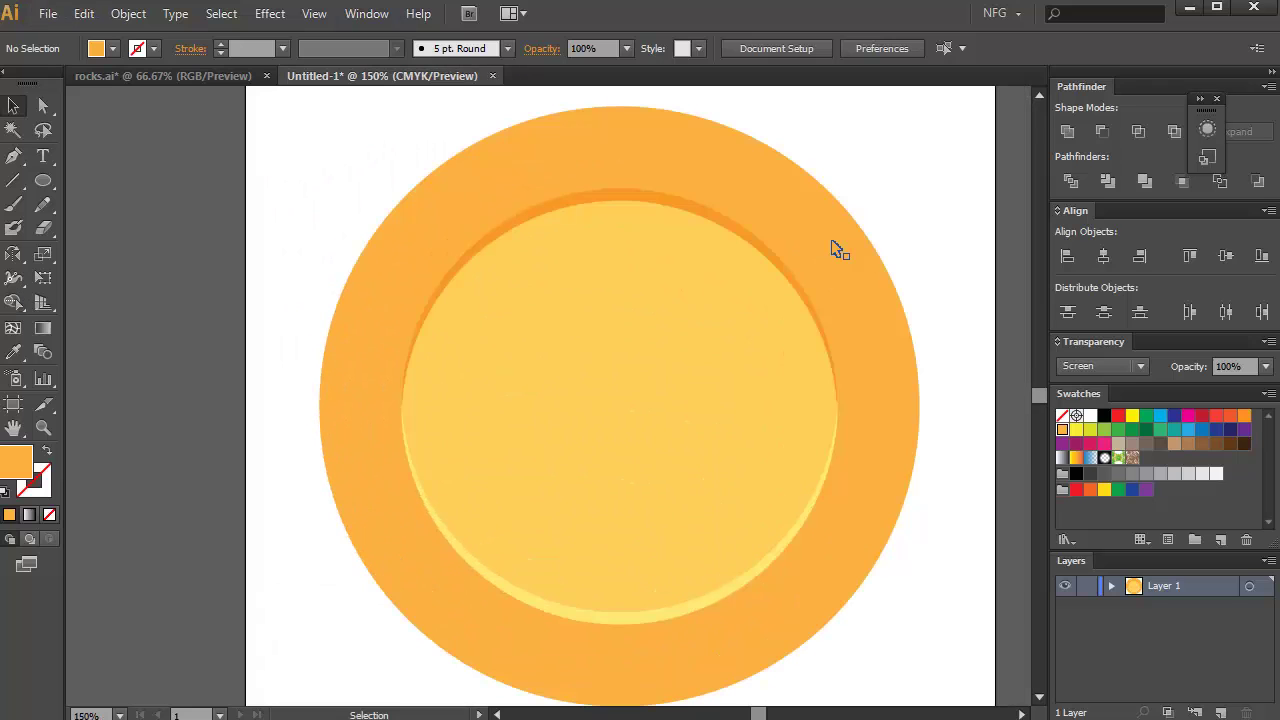
Start a Pen path outside the coin's upper right, curve it across beyond the left edge, and add a short downward side
{"action": "key", "text": "p"}
{"action": "scroll", "coordinate": [866, 223], "scroll_direction": "down", "scroll_amount": 1}
{"action": "left_click", "coordinate": [871, 183]}
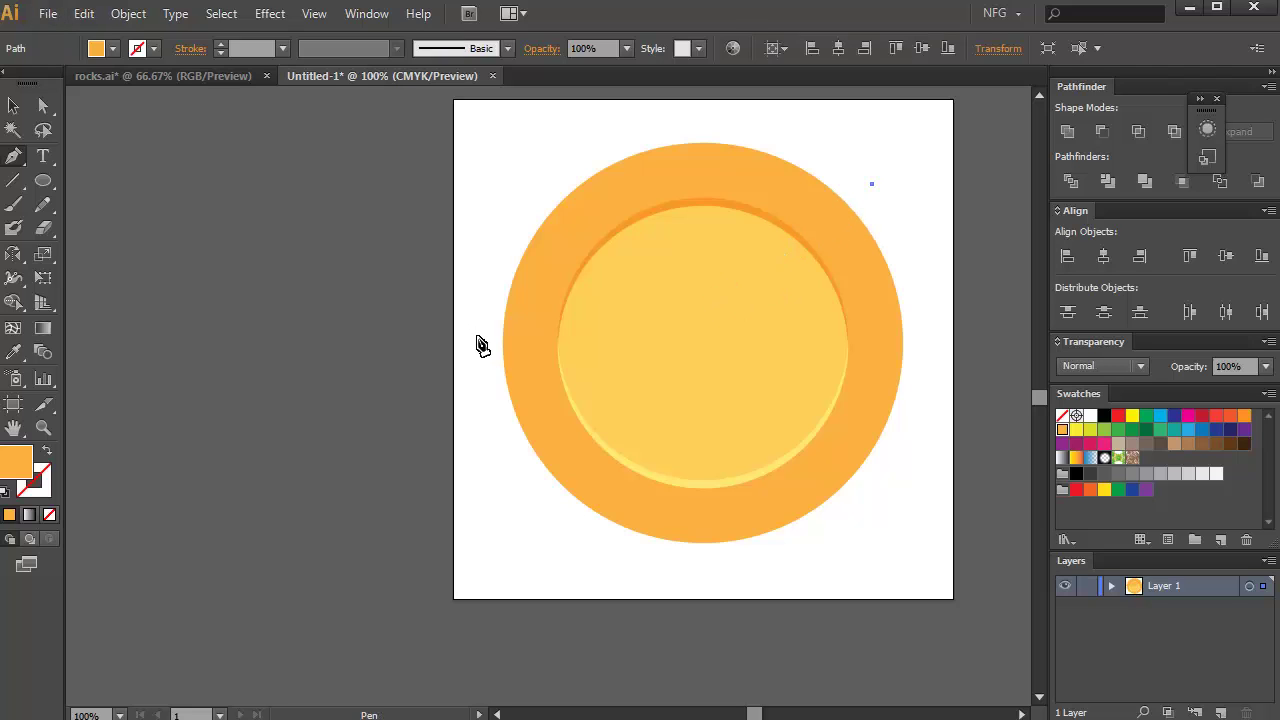
{"action": "left_click_drag", "start_coordinate": [477, 337], "coordinate": [497, 469]}
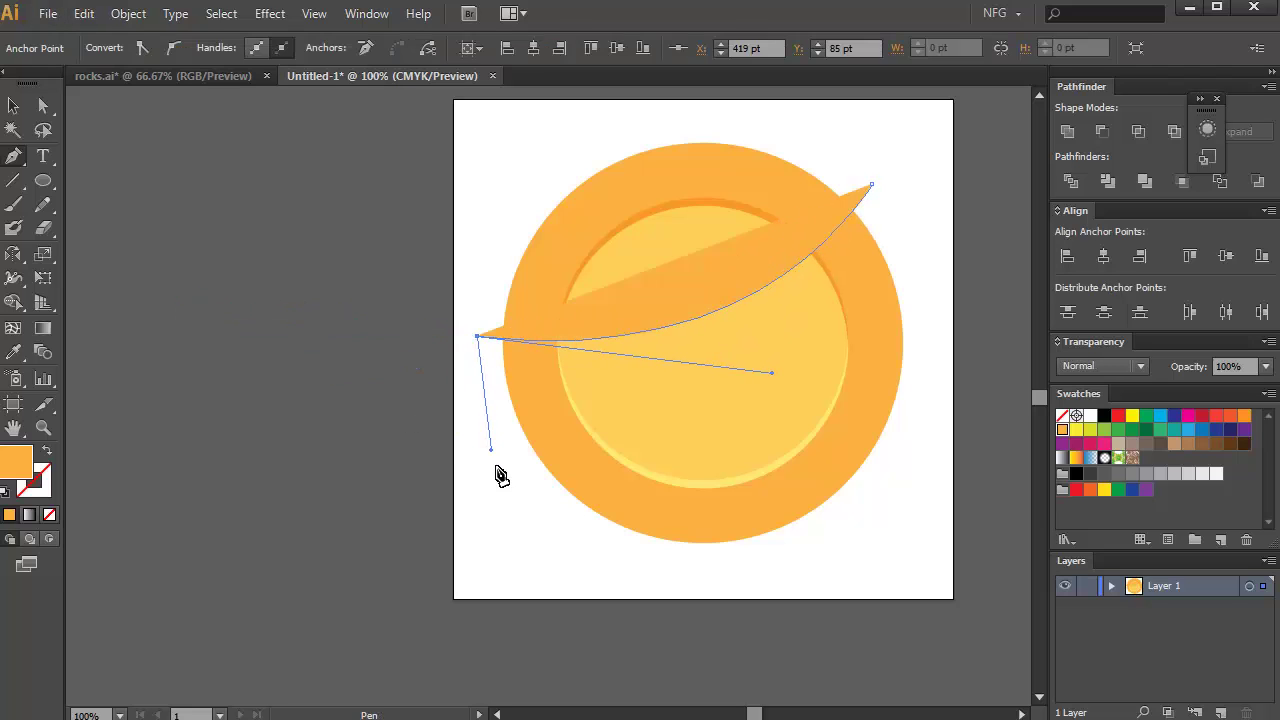
{"action": "left_click", "coordinate": [498, 466]}
Continue the Pen path in a curve back across the coin to a point just beyond its right edge
{"action": "left_click", "coordinate": [933, 287]}
{"action": "key", "text": "ctrl+z"}
{"action": "left_click_drag", "start_coordinate": [925, 291], "coordinate": [980, 342]}
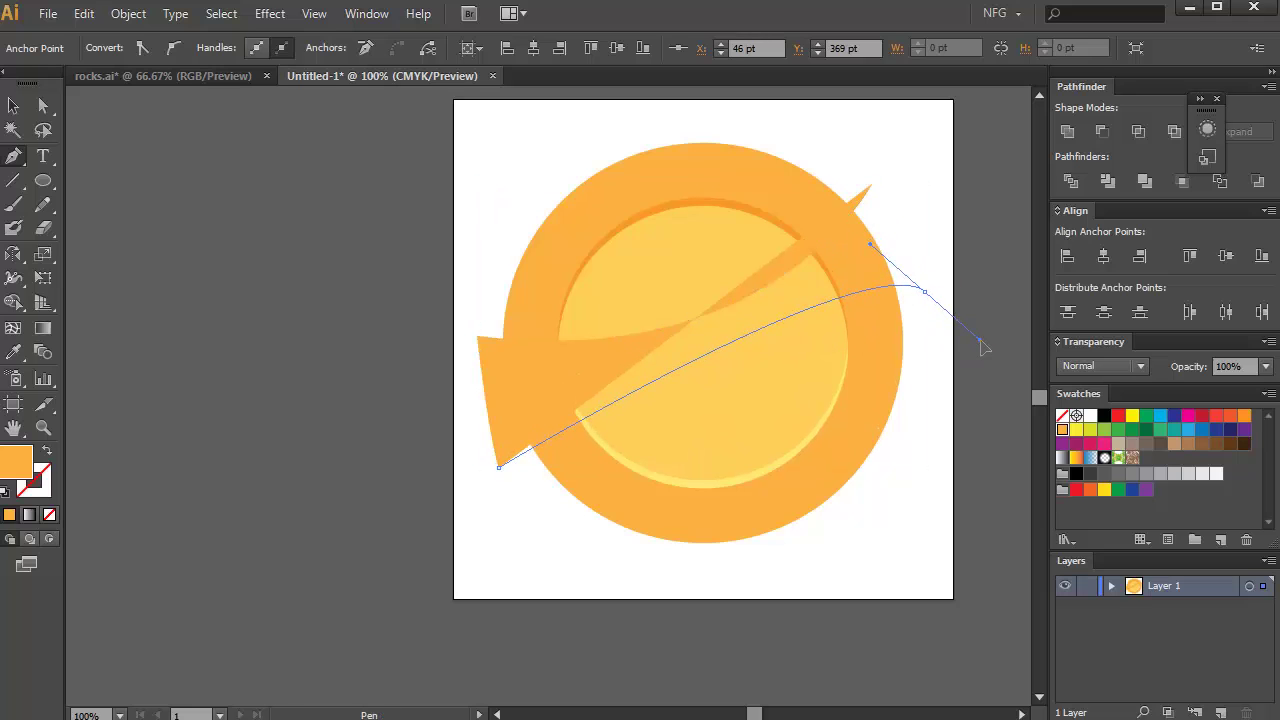
{"action": "key", "text": "ctrl+z"}
{"action": "left_click_drag", "start_coordinate": [930, 301], "coordinate": [982, 381]}
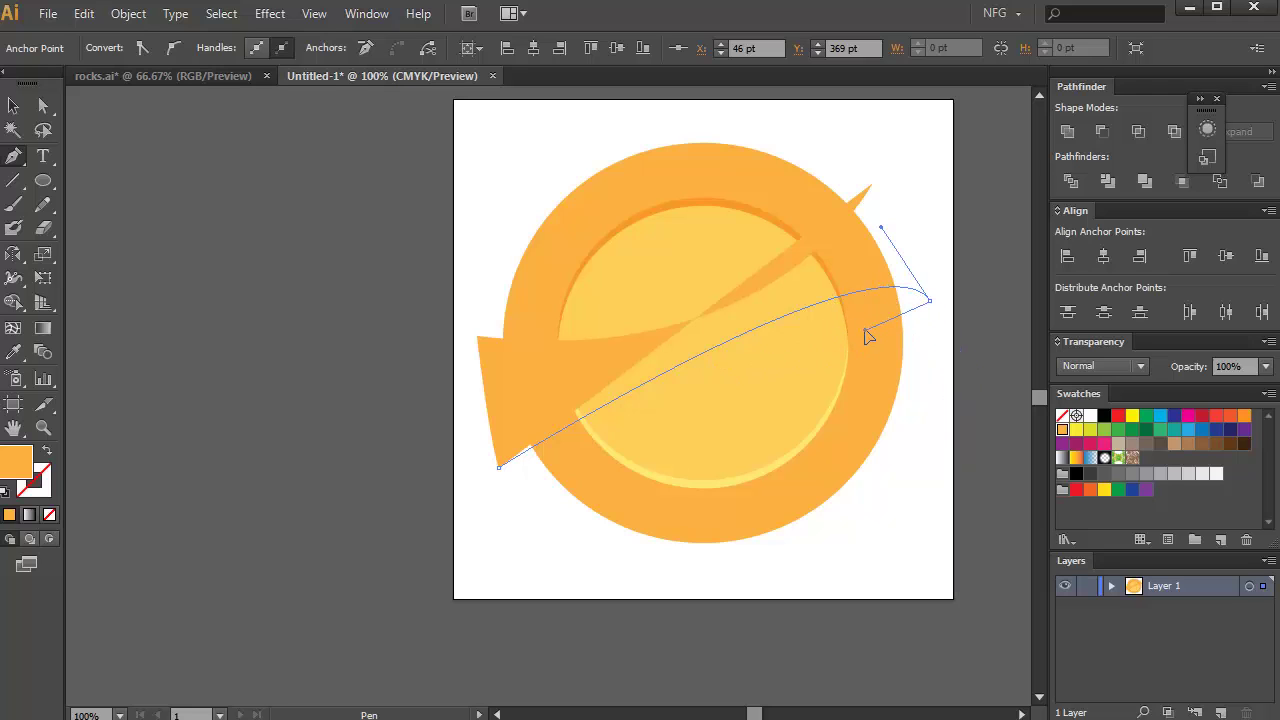
Bring the path back into the coin's lower half, form a small hooked notch, and extend it past the lower-left rim
{"action": "left_click", "coordinate": [757, 371]}
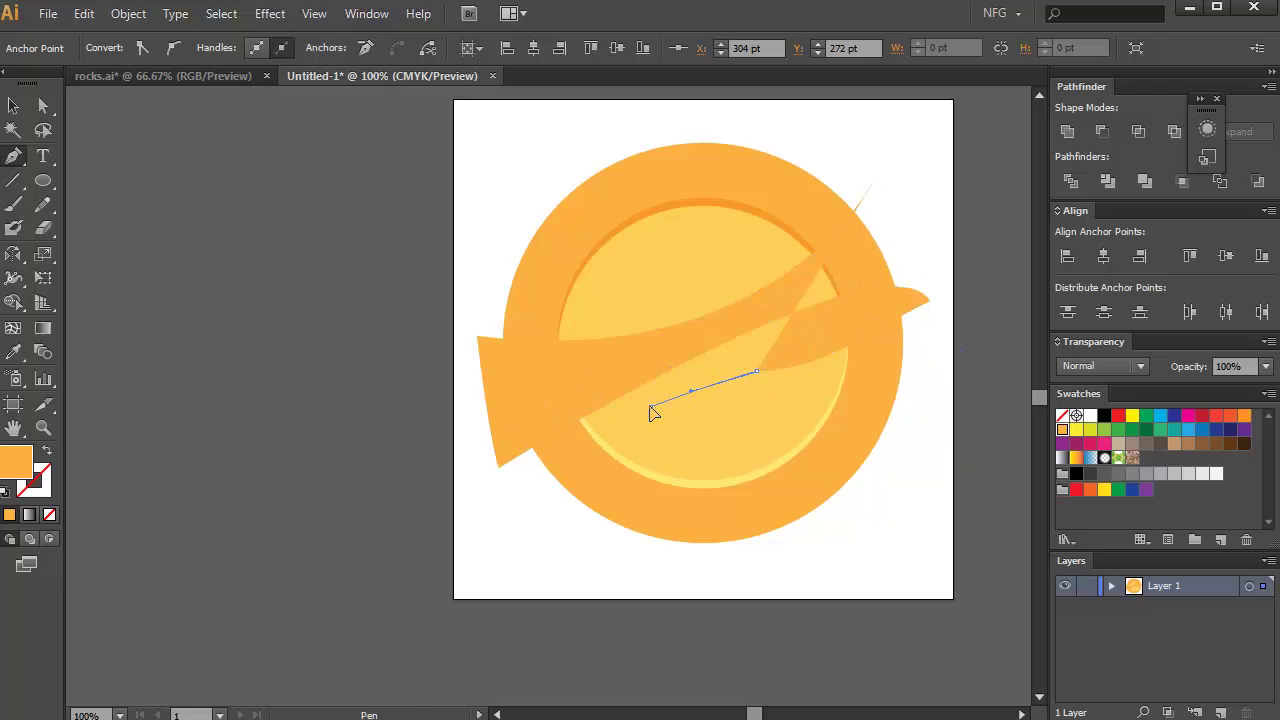
{"action": "left_click_drag", "start_coordinate": [634, 415], "coordinate": [608, 425]}
{"action": "left_click", "coordinate": [723, 409]}
{"action": "left_click_drag", "start_coordinate": [524, 483], "coordinate": [439, 459]}
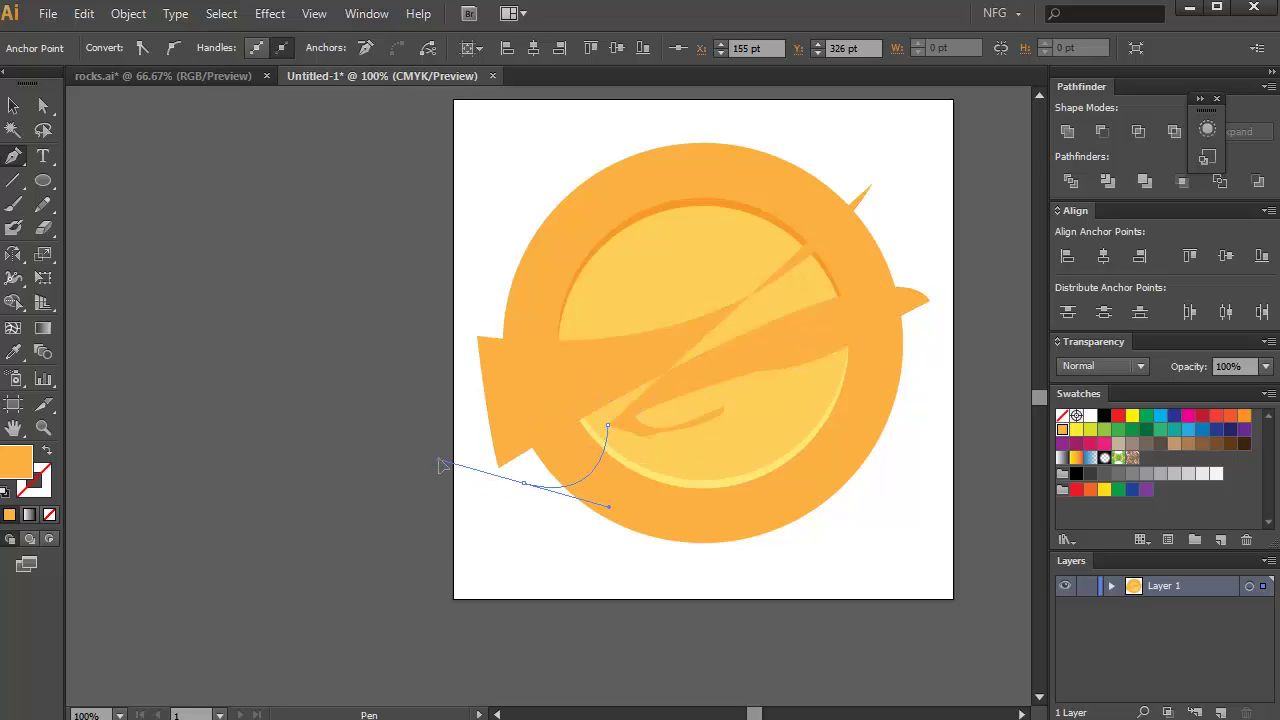
{"action": "left_click", "coordinate": [626, 565]}
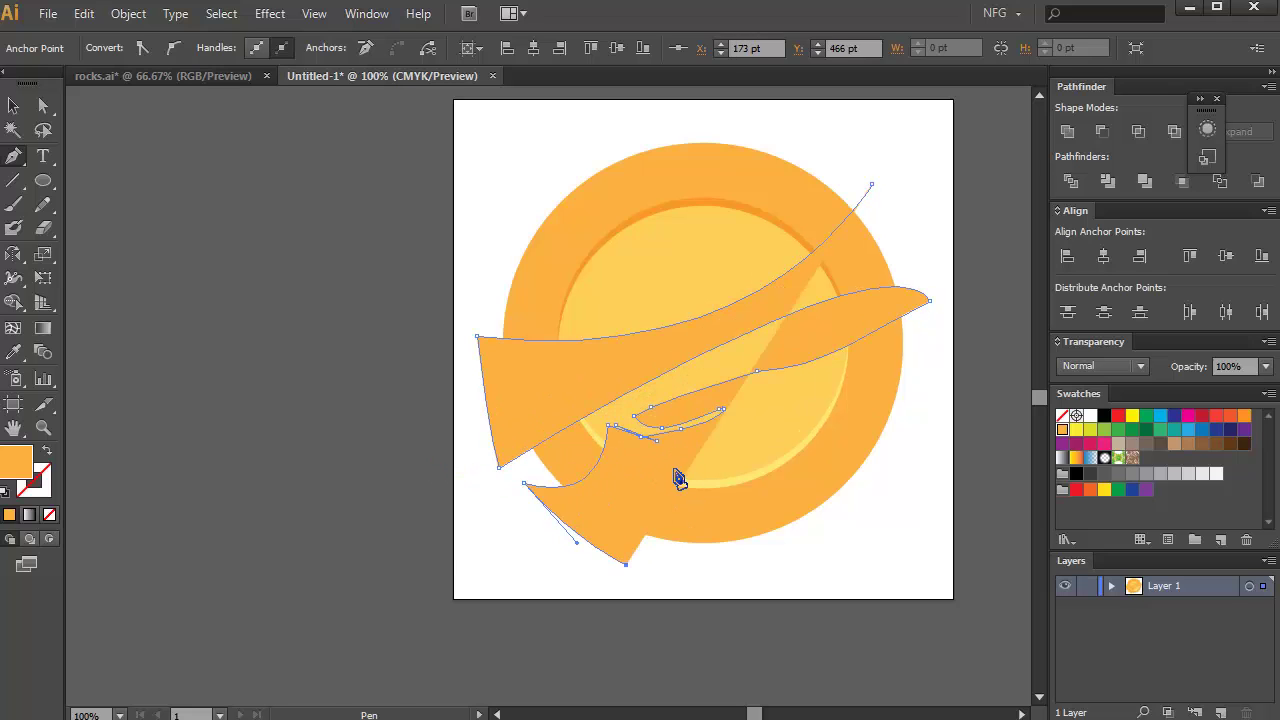
Run the path back through the coin's lower part, loop it around outside the right edge, and close it at its starting point
{"action": "left_click_drag", "start_coordinate": [666, 460], "coordinate": [717, 454]}
{"action": "left_click", "coordinate": [760, 427]}
{"action": "left_click", "coordinate": [785, 402]}
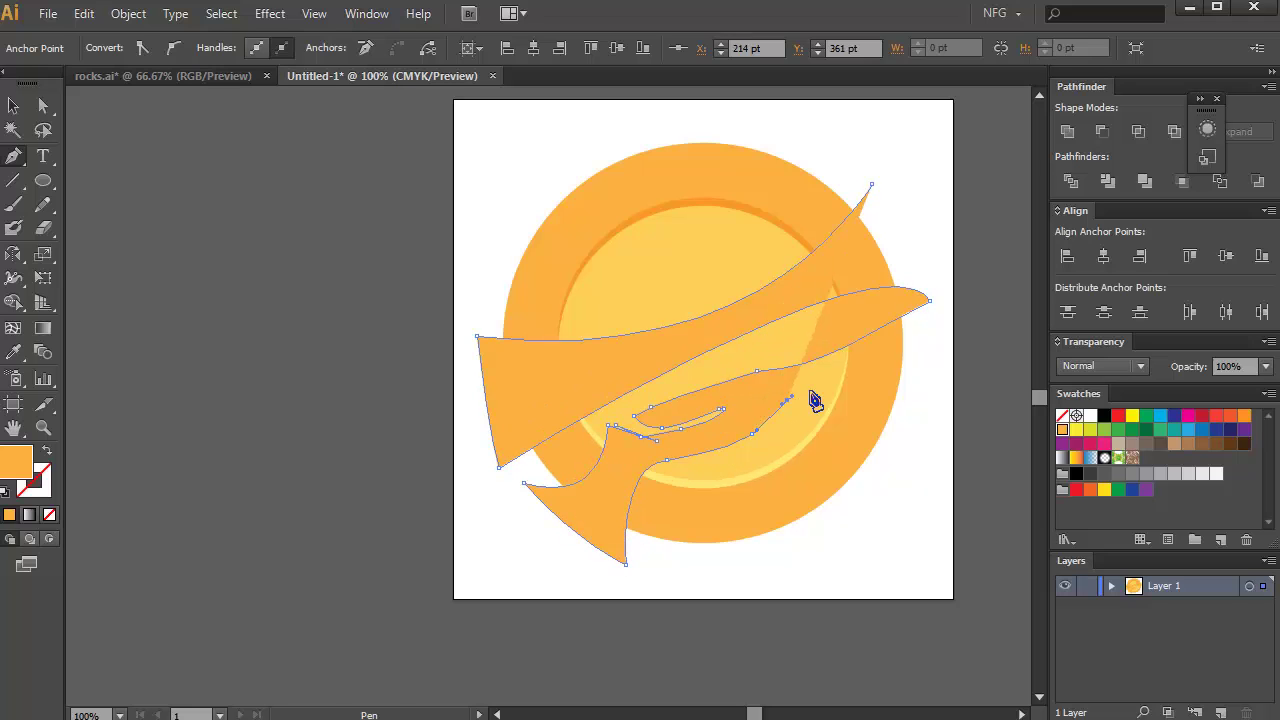
{"action": "left_click", "coordinate": [811, 390]}
{"action": "left_click_drag", "start_coordinate": [914, 410], "coordinate": [953, 475]}
{"action": "left_click_drag", "start_coordinate": [965, 352], "coordinate": [969, 300]}
{"action": "left_click_drag", "start_coordinate": [969, 276], "coordinate": [963, 260]}
{"action": "left_click_drag", "start_coordinate": [876, 190], "coordinate": [749, 171]}
Set the flowing reflection shape's blending mode to Screen and deselect it
{"action": "key", "text": "shift+s"}
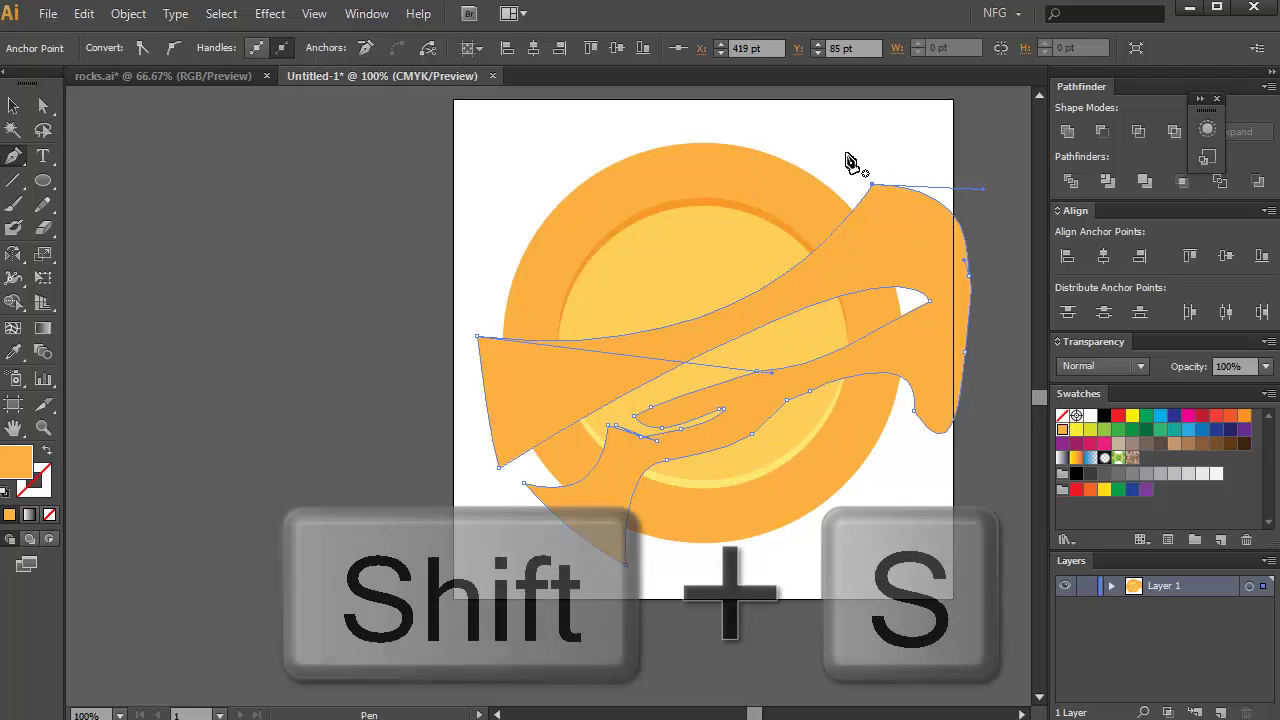
{"action": "left_click", "coordinate": [851, 150], "text": "ctrl"}
{"action": "key", "text": "v"}
{"action": "scroll", "coordinate": [850, 152], "scroll_direction": "up", "scroll_amount": 1}
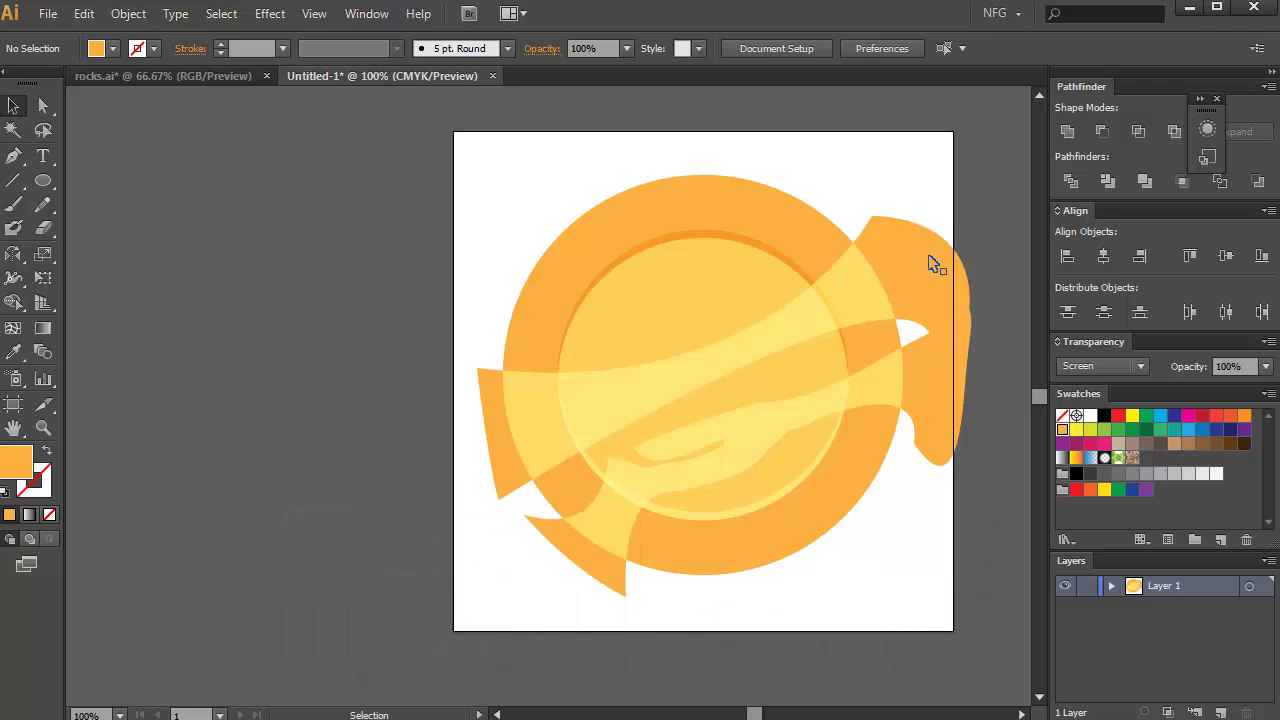
Duplicate the large outer circle in place, and undo the test move of the copy
{"action": "left_click", "coordinate": [790, 229]}
{"action": "key", "text": "a"}
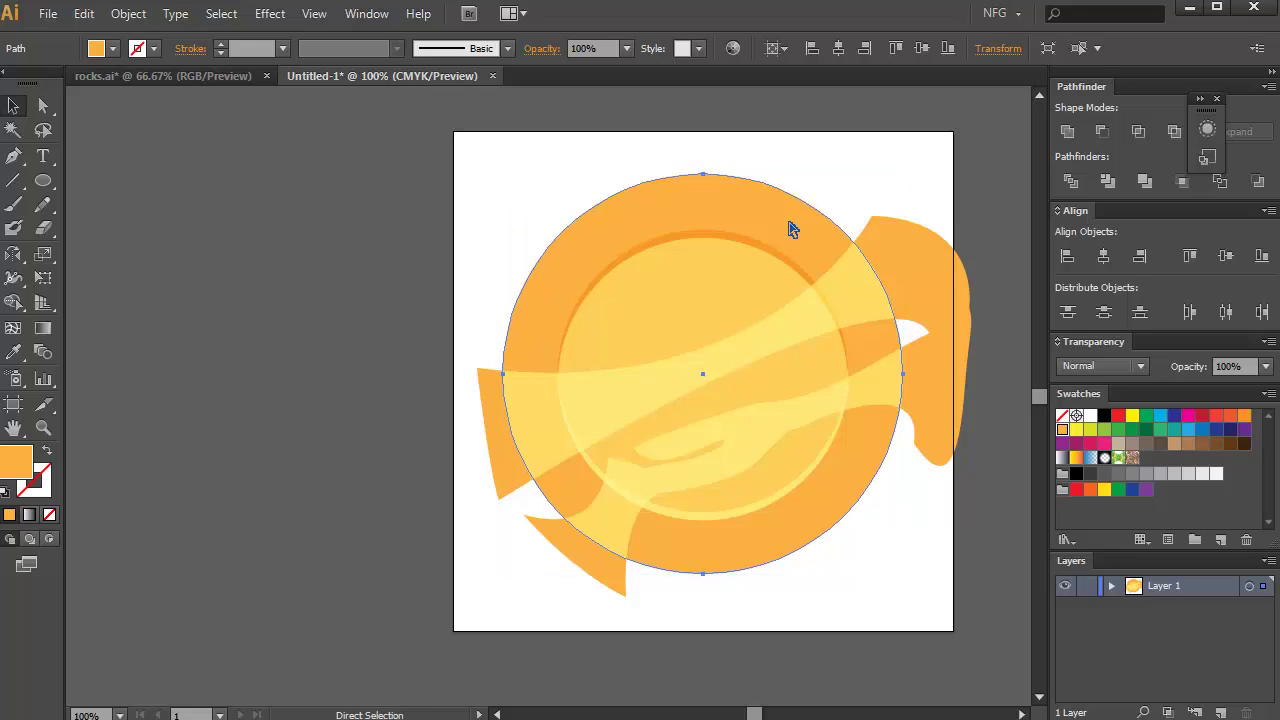
{"action": "key", "text": "v"}
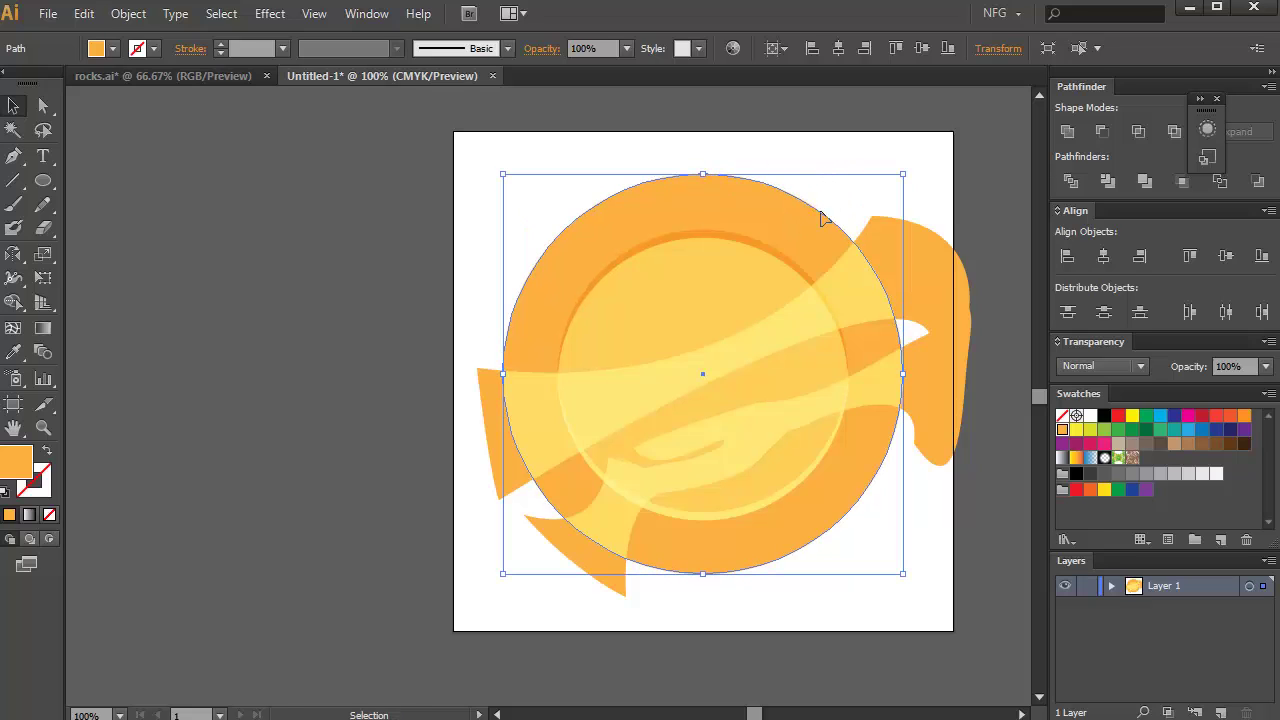
{"action": "left_click_drag", "start_coordinate": [752, 248], "coordinate": [482, 280]}
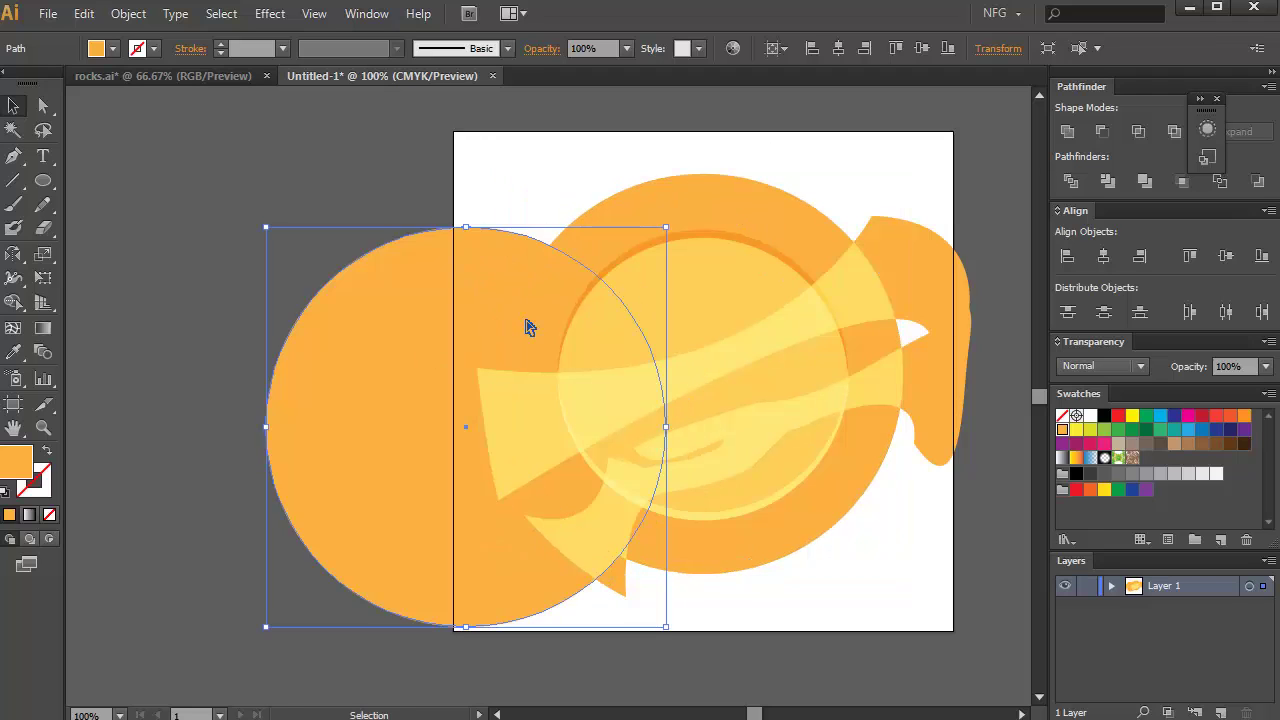
{"action": "key", "text": "ctrl+z"}
Trim away the parts of the reflection shape that extend outside the coin with the Shape Builder tool
{"action": "key", "text": "ctrl+a"}
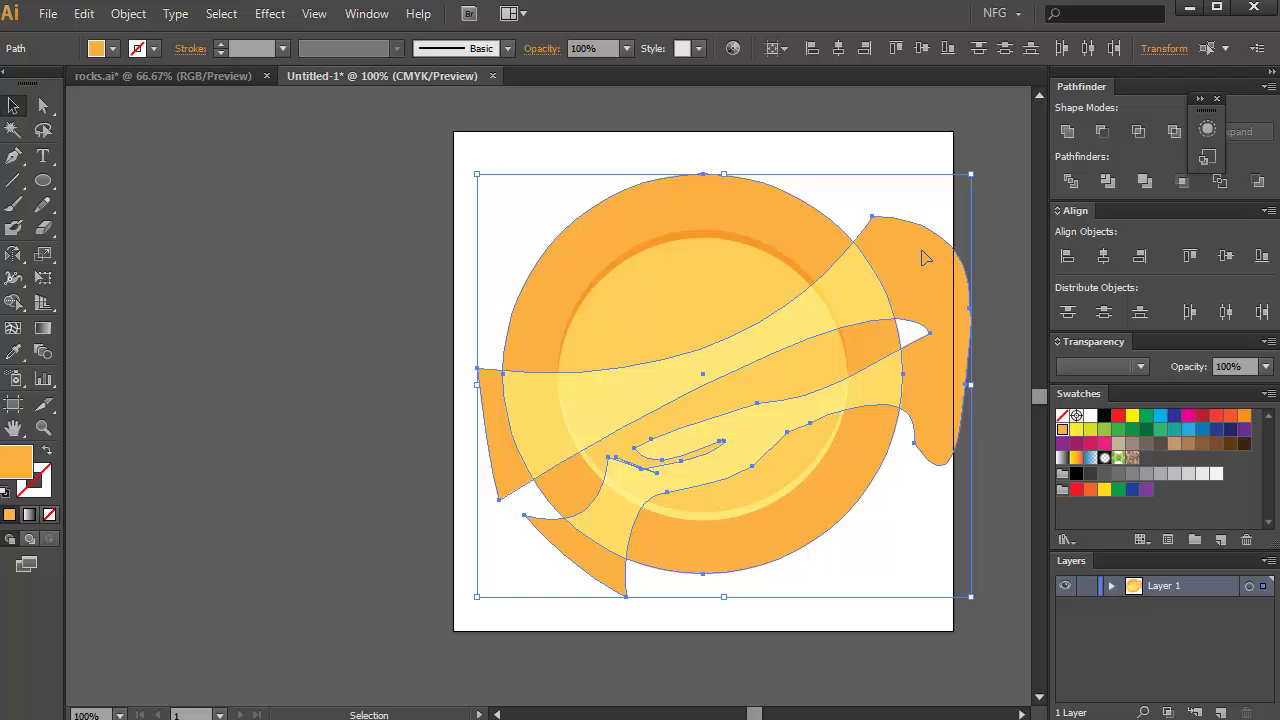
{"action": "key", "text": "shift+m"}
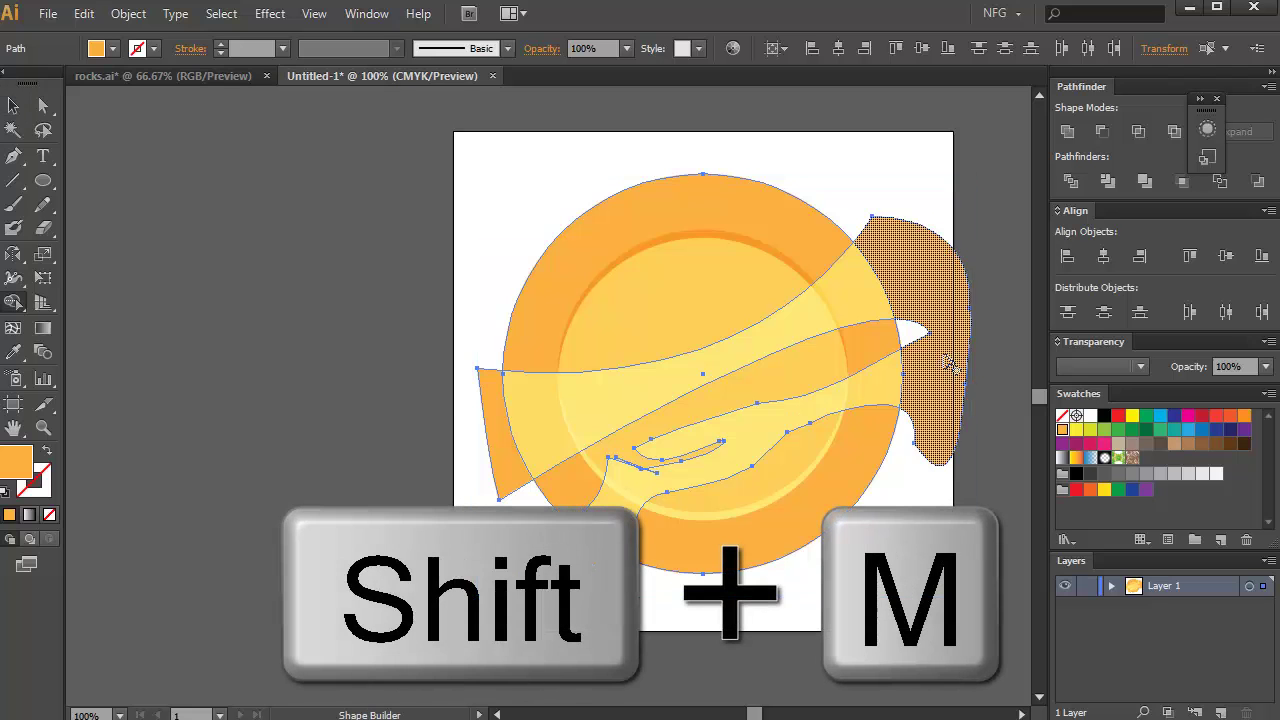
{"action": "left_click", "coordinate": [948, 368], "text": "alt"}
{"action": "left_click_drag", "start_coordinate": [423, 345], "coordinate": [500, 432]}
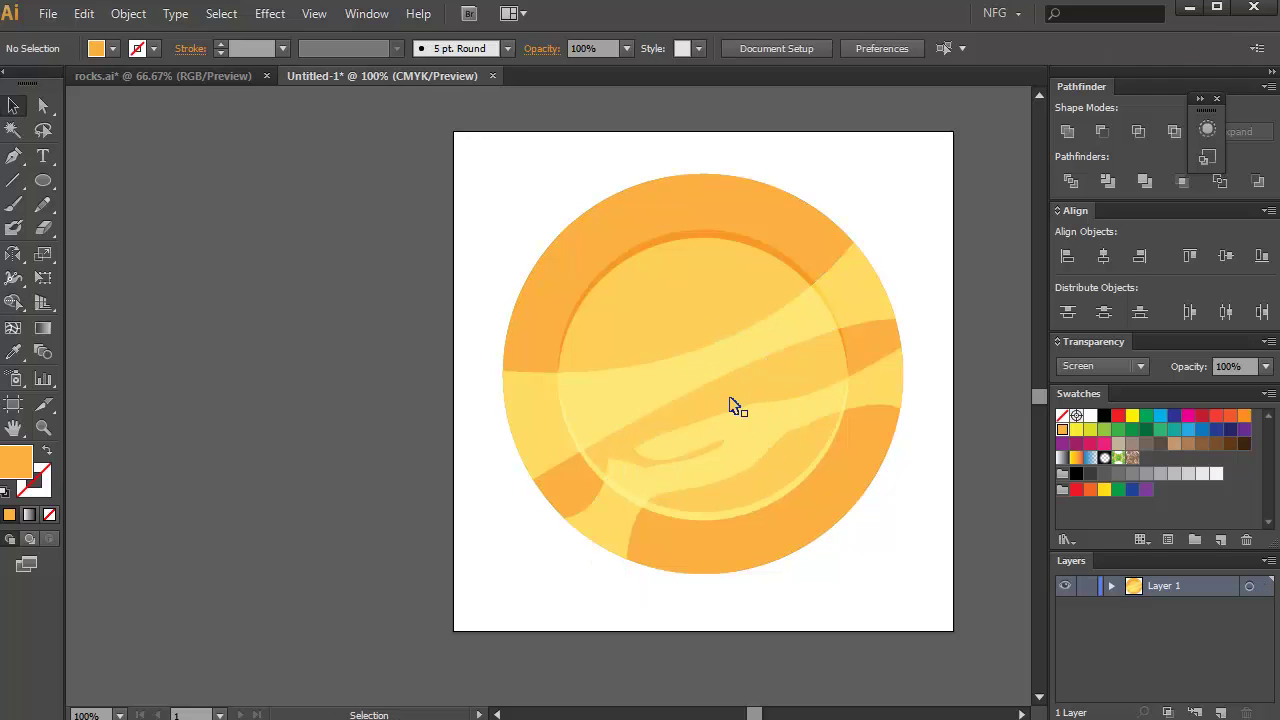
Duplicate the inner circle in place and give the copy the default white fill and black stroke
{"action": "left_click", "coordinate": [694, 286]}
{"action": "key", "text": "ctrl+c"}
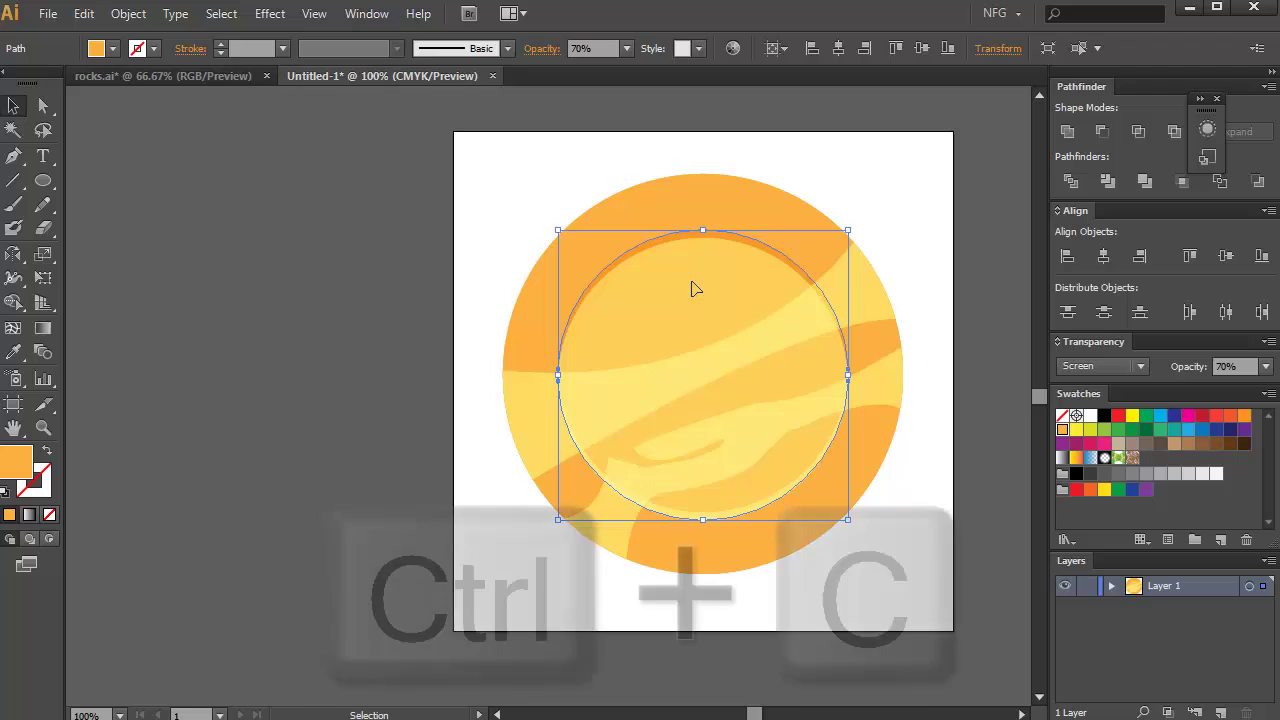
{"action": "key", "text": "ctrl+f"}
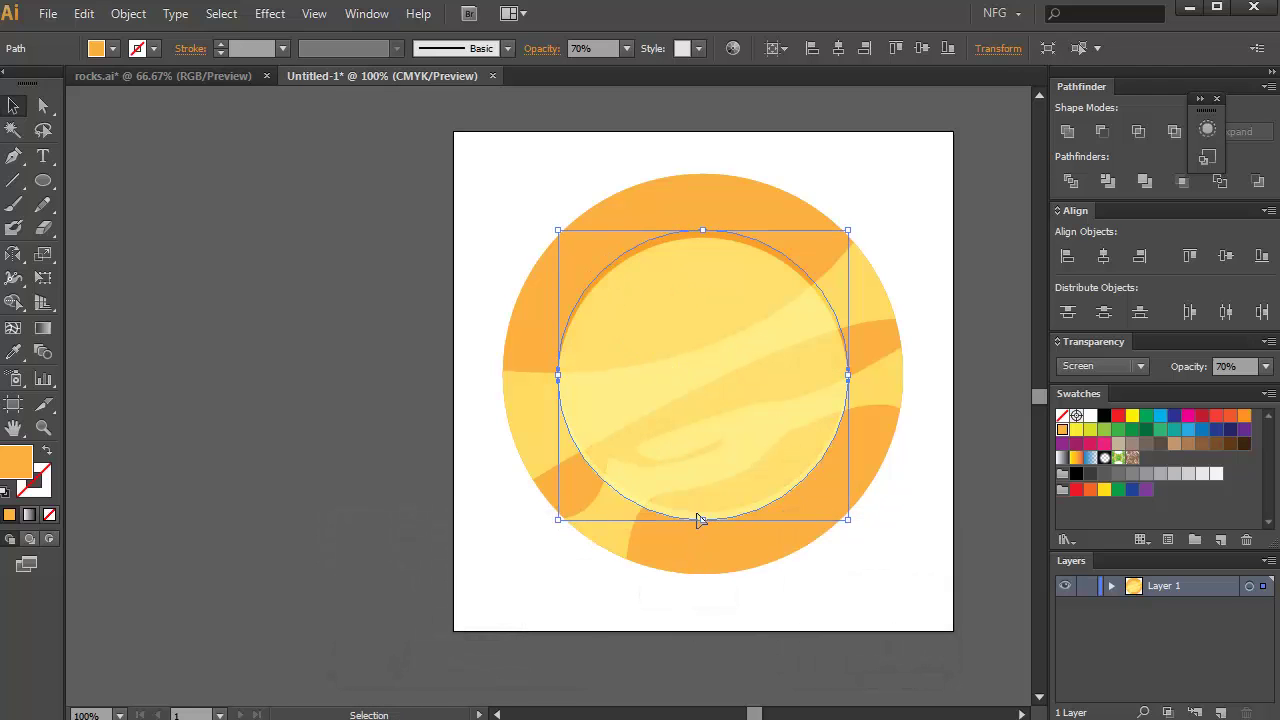
{"action": "key", "text": "d"}
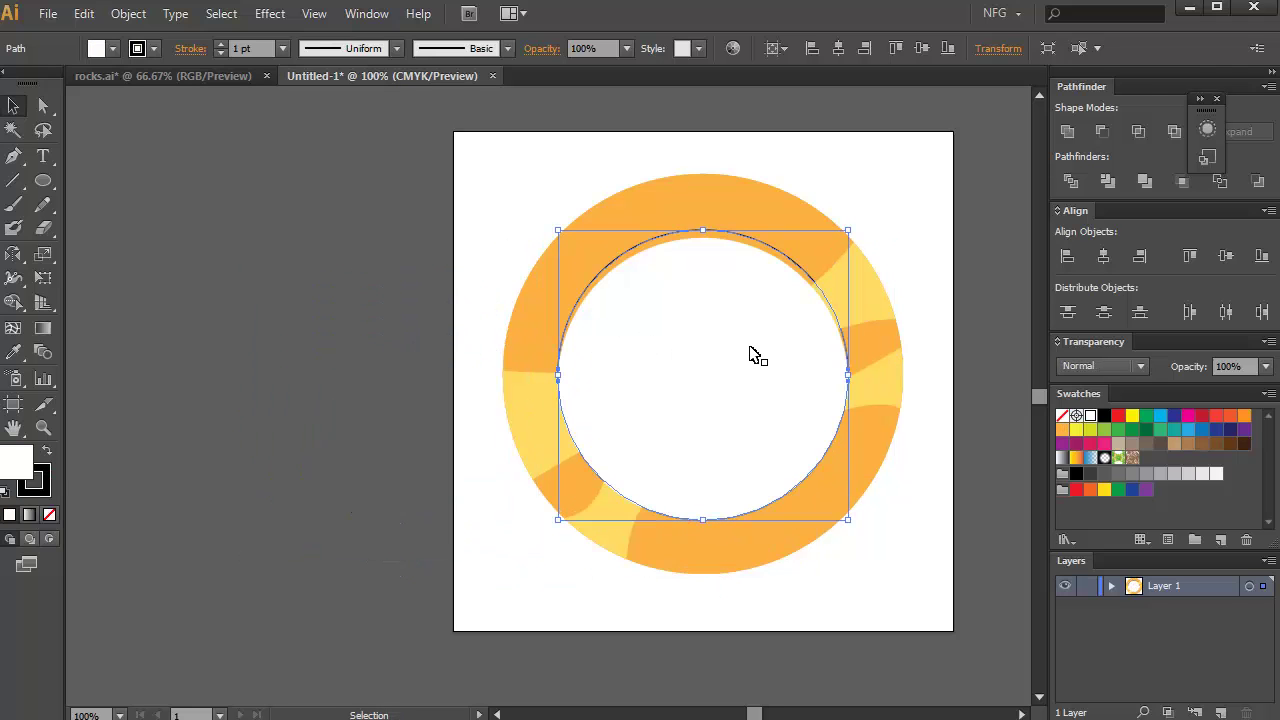
Remove the circle copy and the reflection areas inside it with the Shape Builder tool, keeping the reflection only on the rim
{"action": "left_click", "coordinate": [880, 302], "text": "shift"}
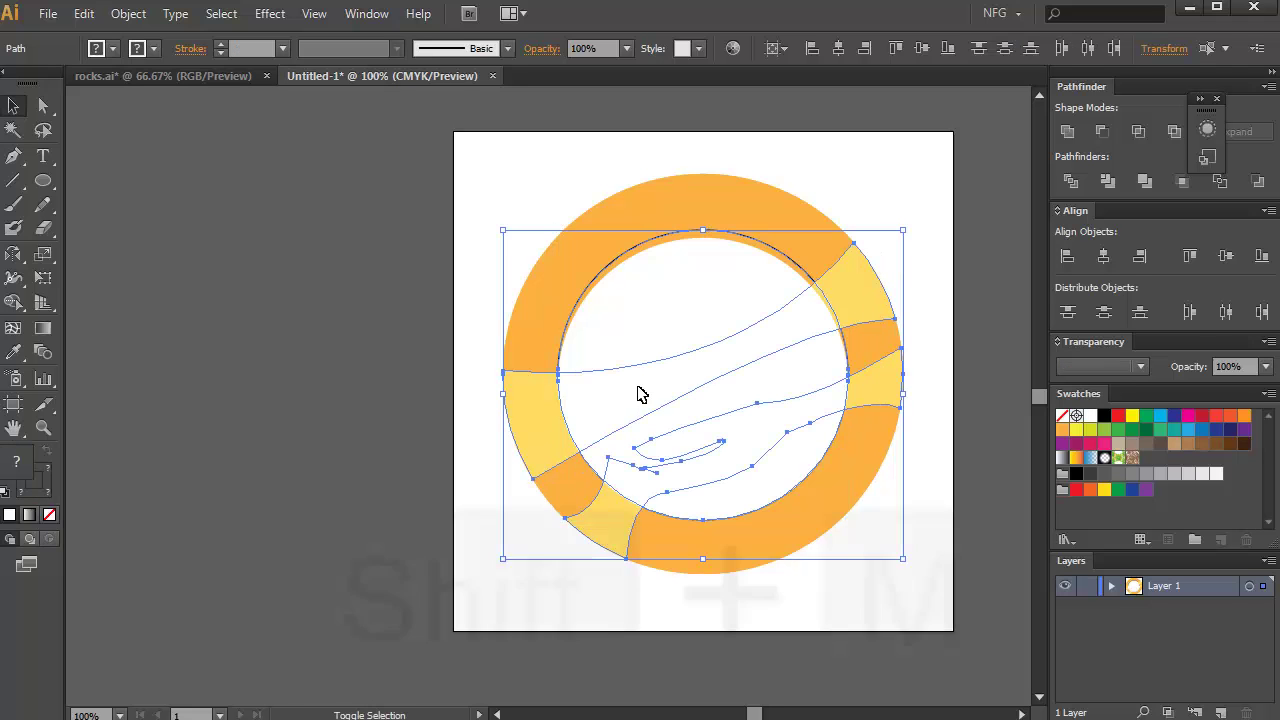
{"action": "key", "text": "shift+m"}
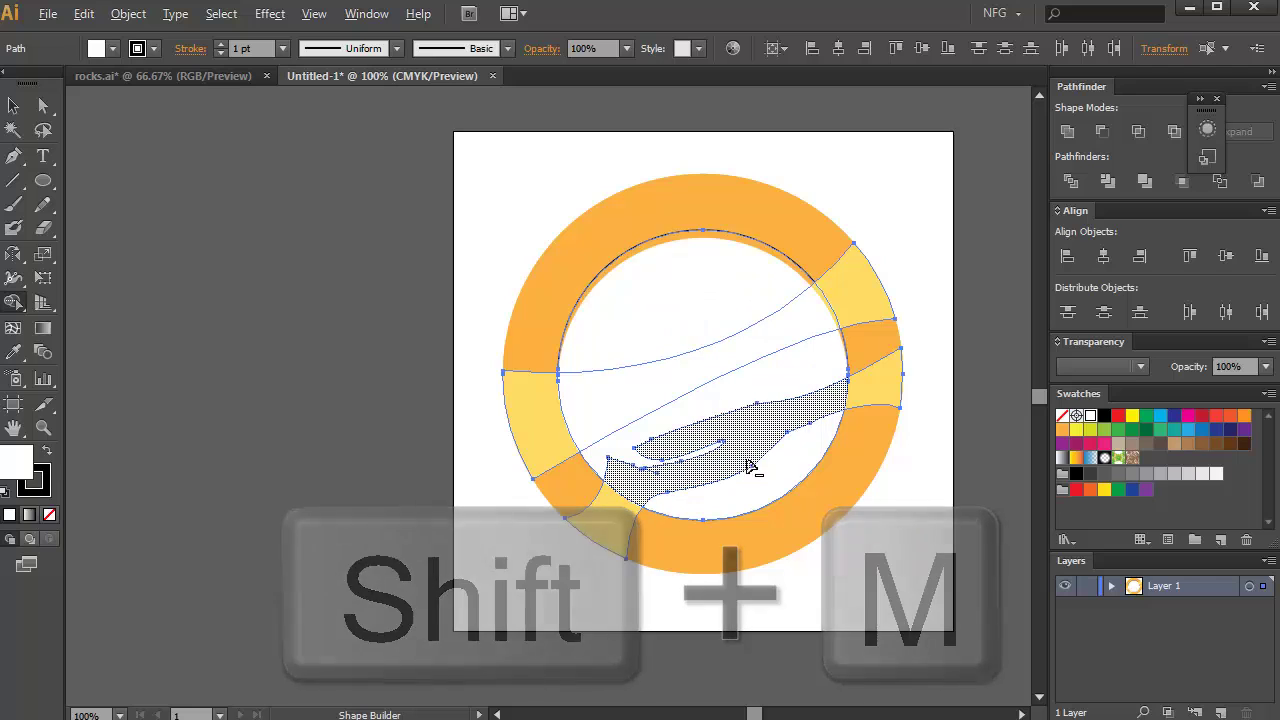
{"action": "left_click_drag", "start_coordinate": [691, 321], "coordinate": [755, 487]}
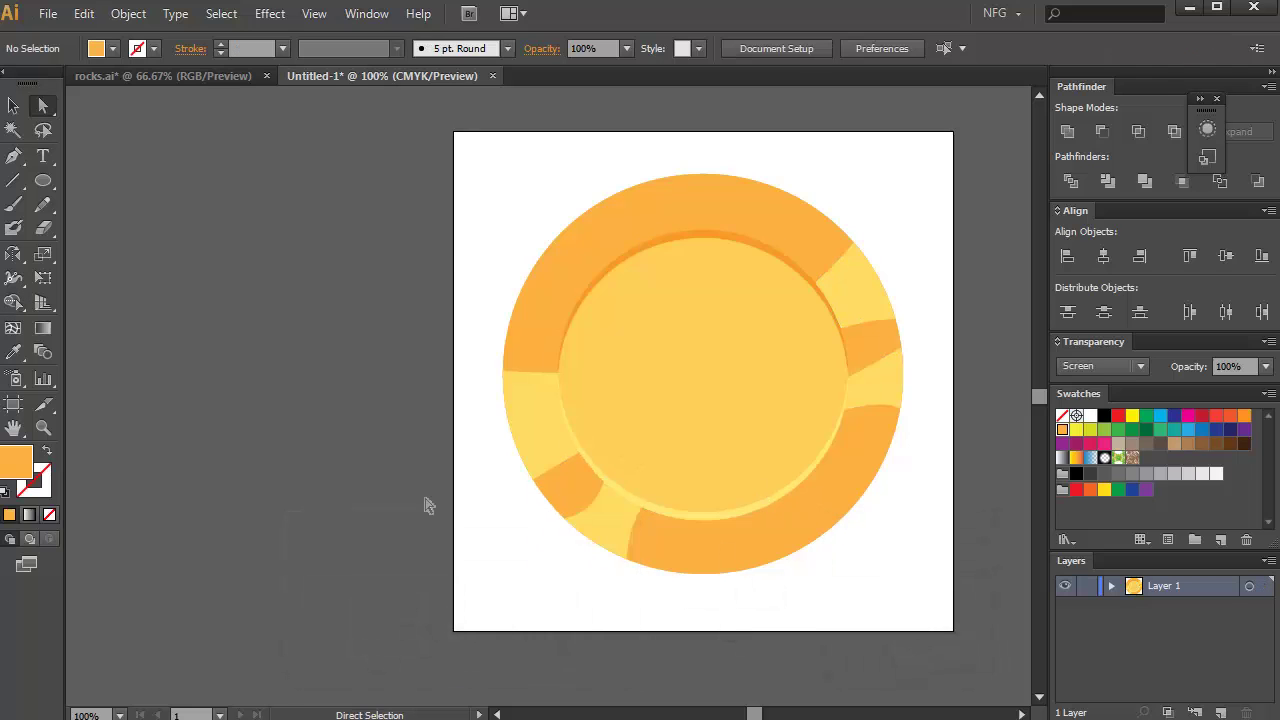
Set the stroke weight of the coin's large outer circle to 16 pt
{"action": "scroll", "coordinate": [433, 496], "scroll_direction": "down", "scroll_amount": 1}
{"action": "left_click_drag", "start_coordinate": [475, 515], "coordinate": [547, 463]}
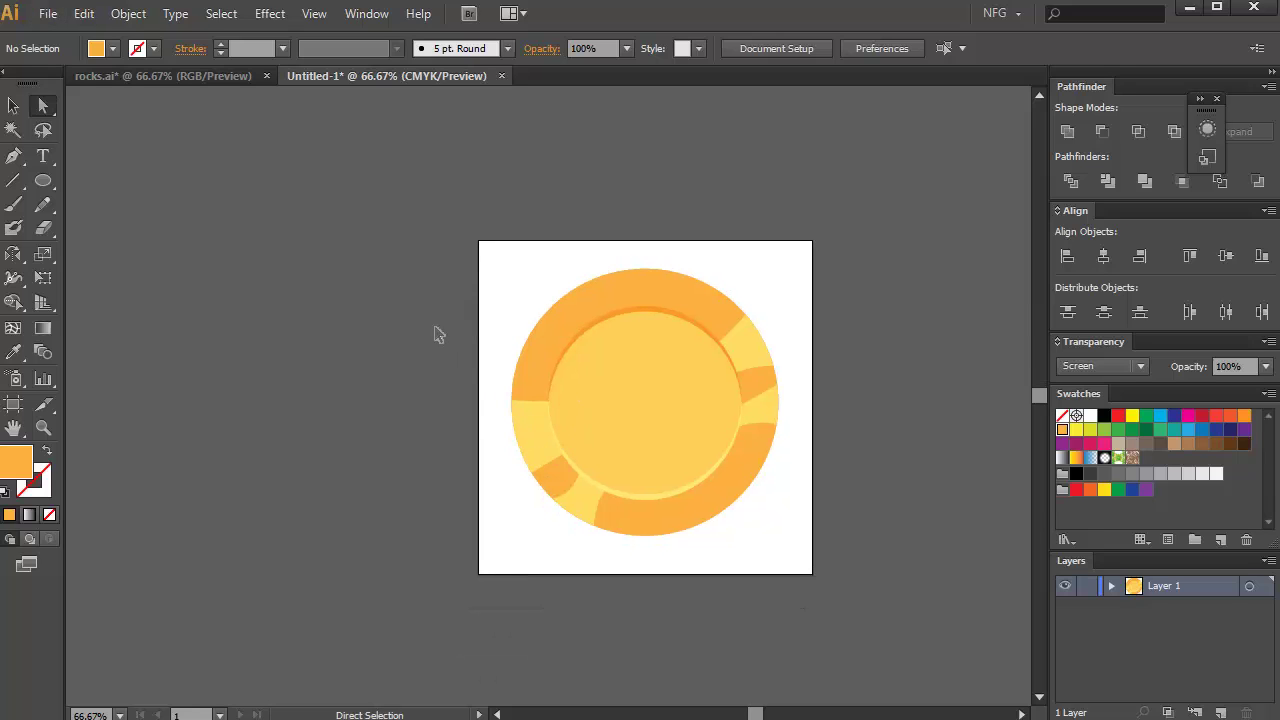
{"action": "scroll", "coordinate": [438, 334], "scroll_direction": "up", "scroll_amount": 1, "text": "alt"}
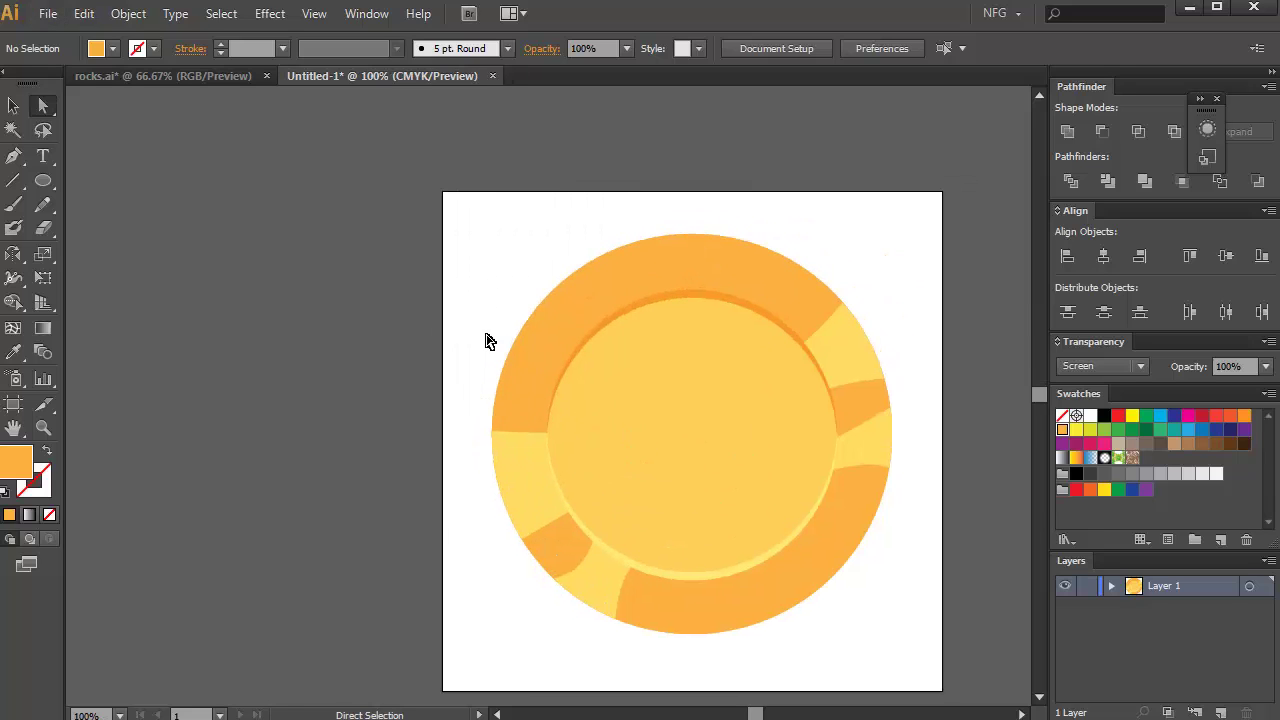
{"action": "left_click", "coordinate": [545, 337]}
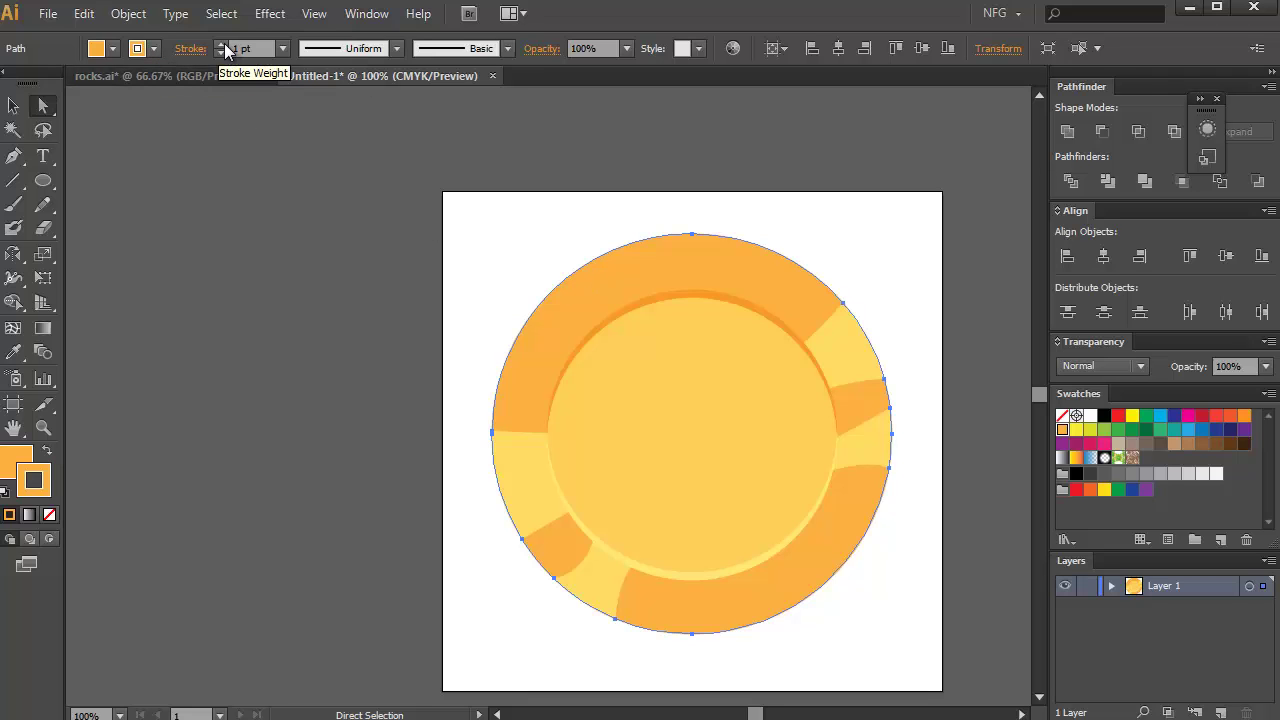
{"action": "left_click", "coordinate": [223, 43]}
{"action": "left_click", "coordinate": [223, 43]}
{"action": "left_click", "coordinate": [223, 43]}
{"action": "left_click", "coordinate": [223, 43]}
{"action": "left_click", "coordinate": [221, 43]}
{"action": "left_click", "coordinate": [221, 43]}
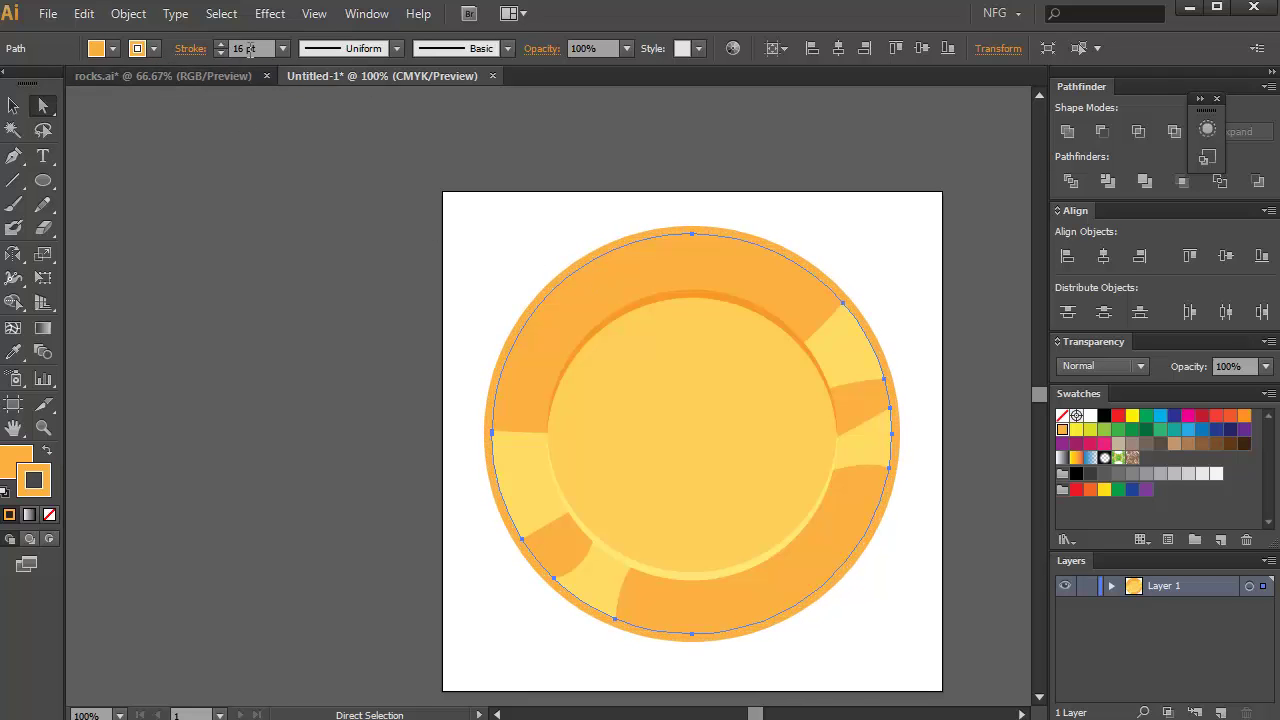
Change the outer circle's stroke colour to the brown B5642D
{"action": "double_click", "coordinate": [34, 480]}
{"action": "left_click_drag", "start_coordinate": [990, 207], "coordinate": [969, 224]}
{"action": "left_click_drag", "start_coordinate": [1065, 392], "coordinate": [1063, 390]}
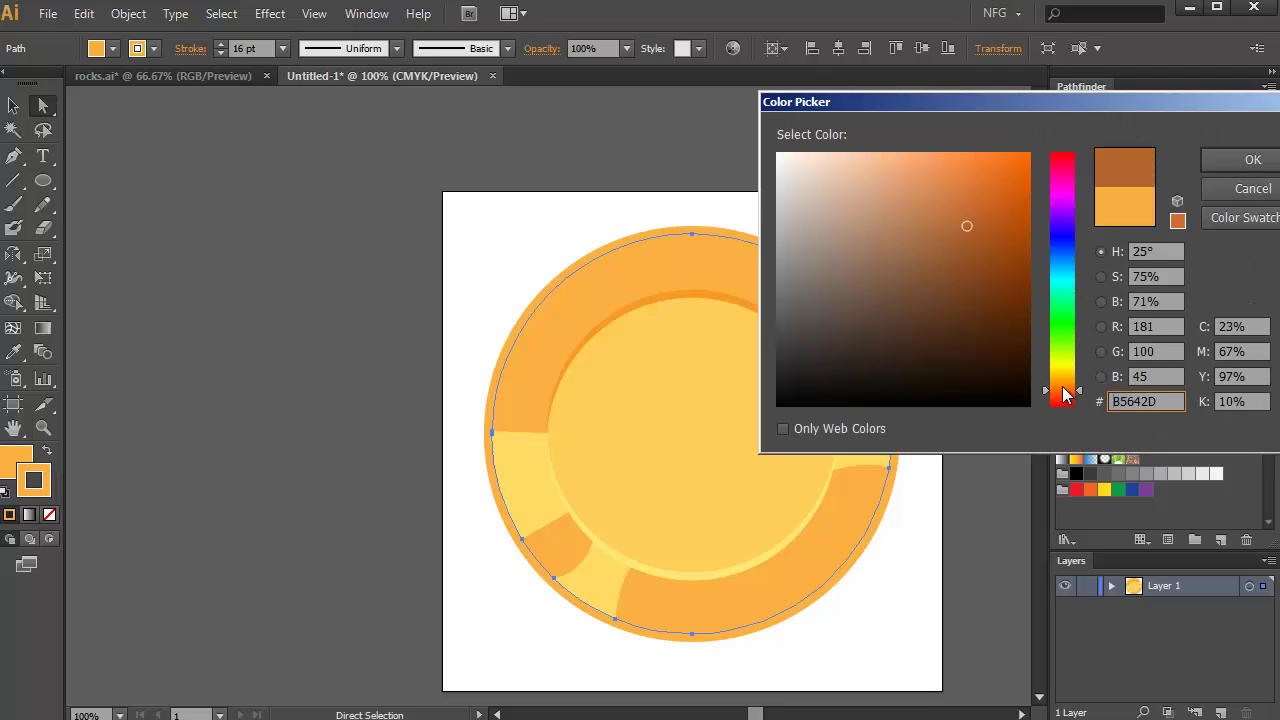
{"action": "key", "text": "Return"}
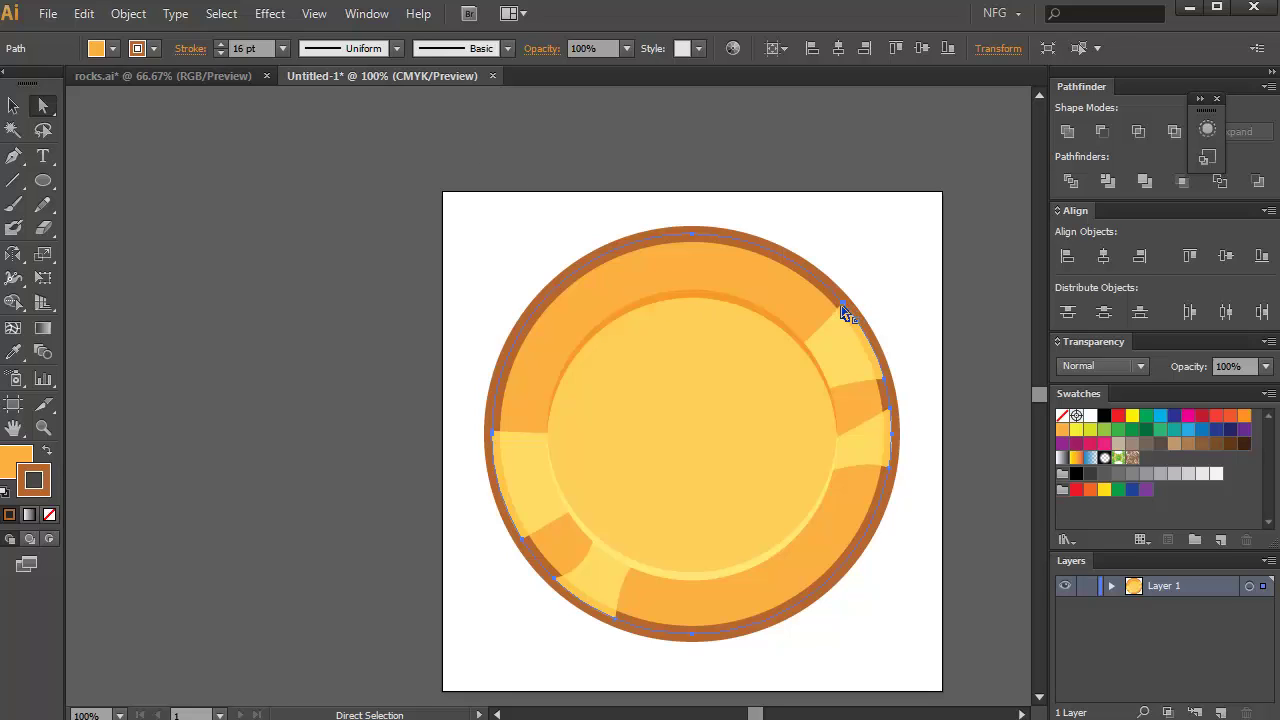
Try the center and inside stroke alignments on the outer circle, align its stroke to the outside, and deselect it
{"action": "left_click", "coordinate": [189, 55]}
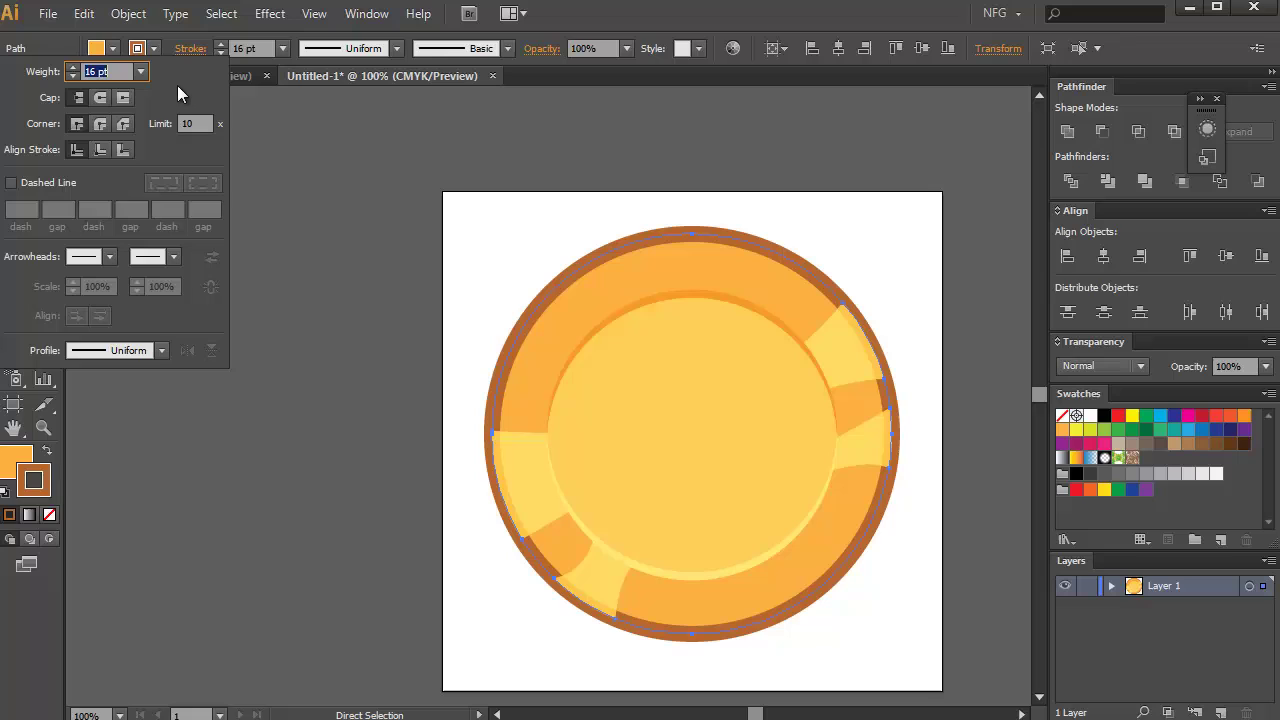
{"action": "left_click", "coordinate": [122, 152]}
{"action": "left_click", "coordinate": [121, 152]}
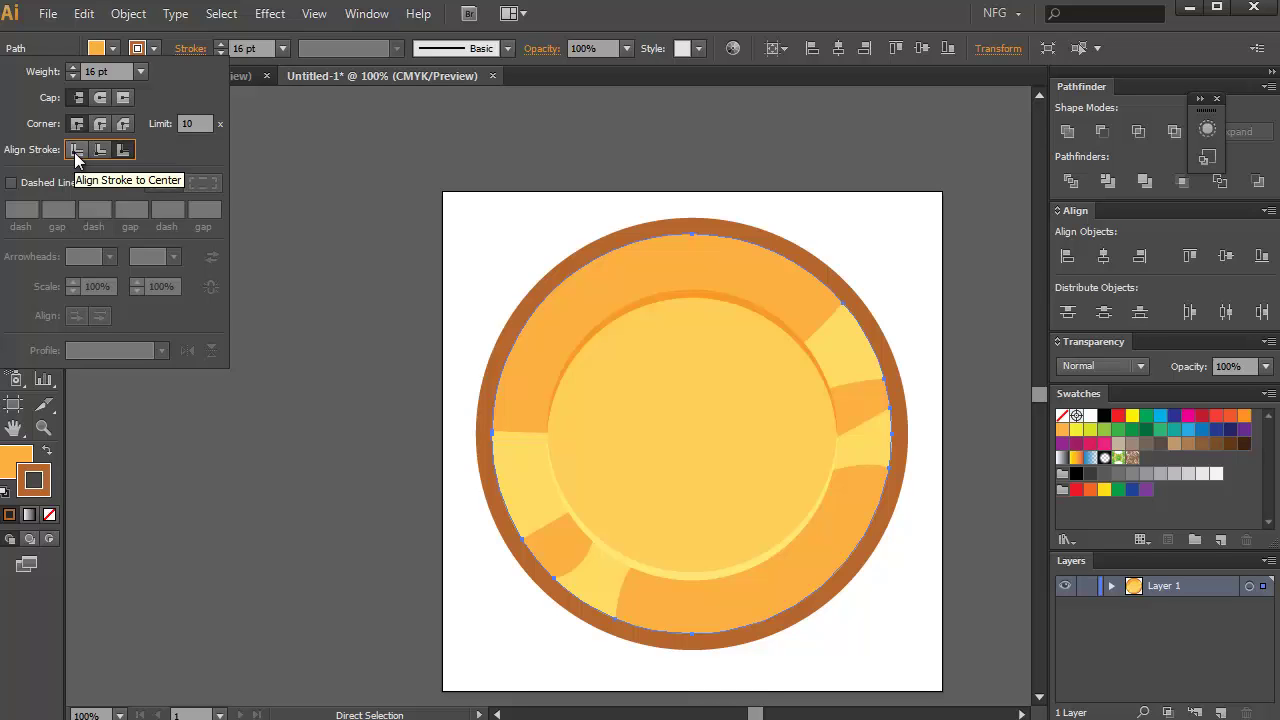
{"action": "left_click", "coordinate": [77, 152]}
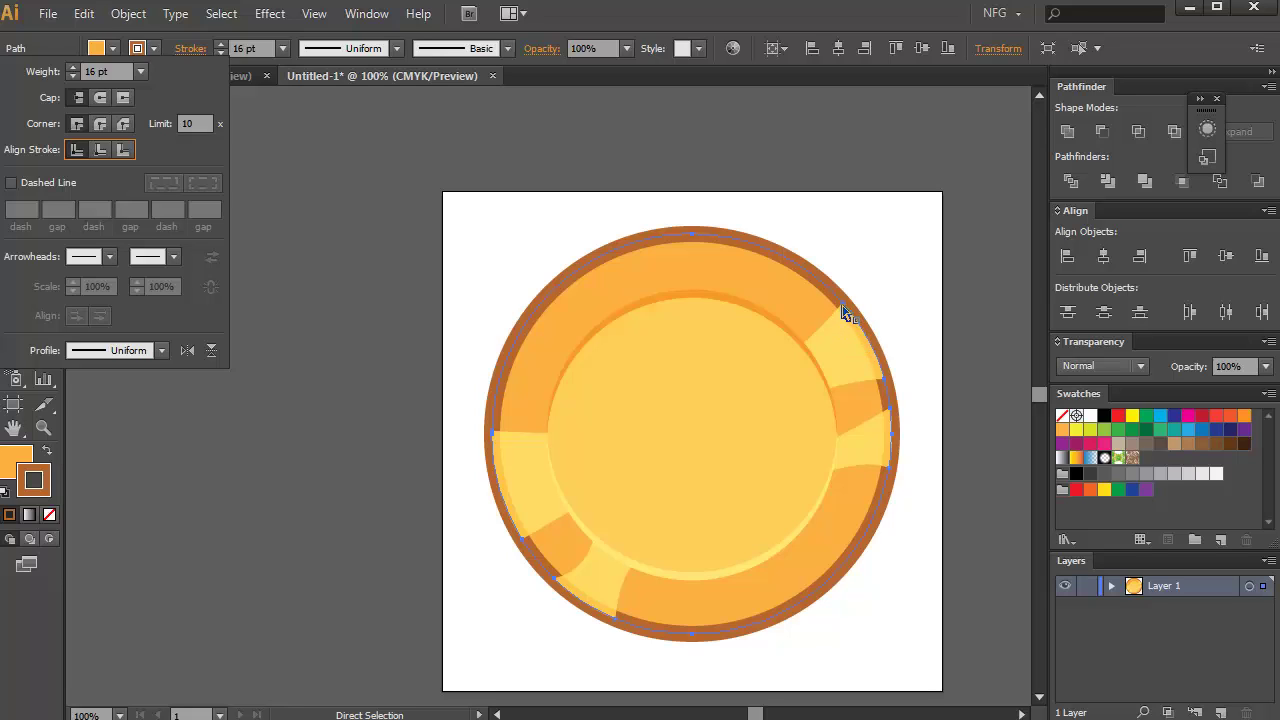
{"action": "left_click", "coordinate": [101, 147]}
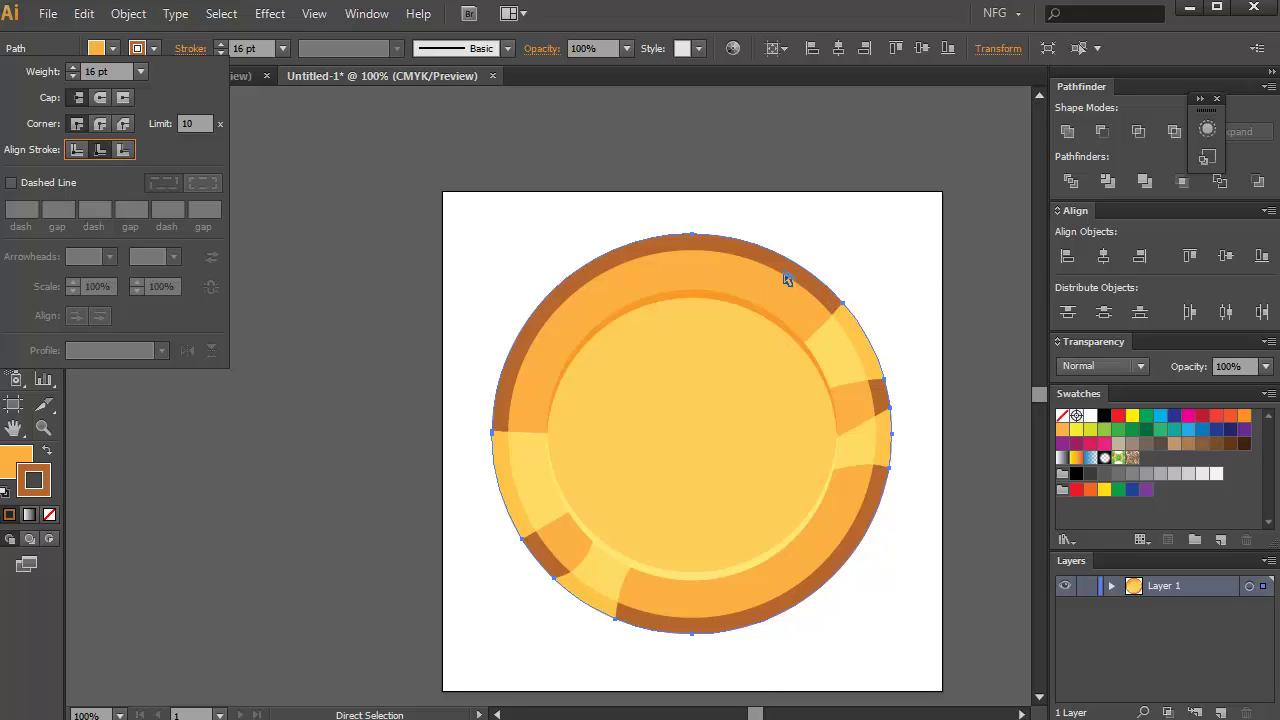
{"action": "left_click", "coordinate": [124, 150]}
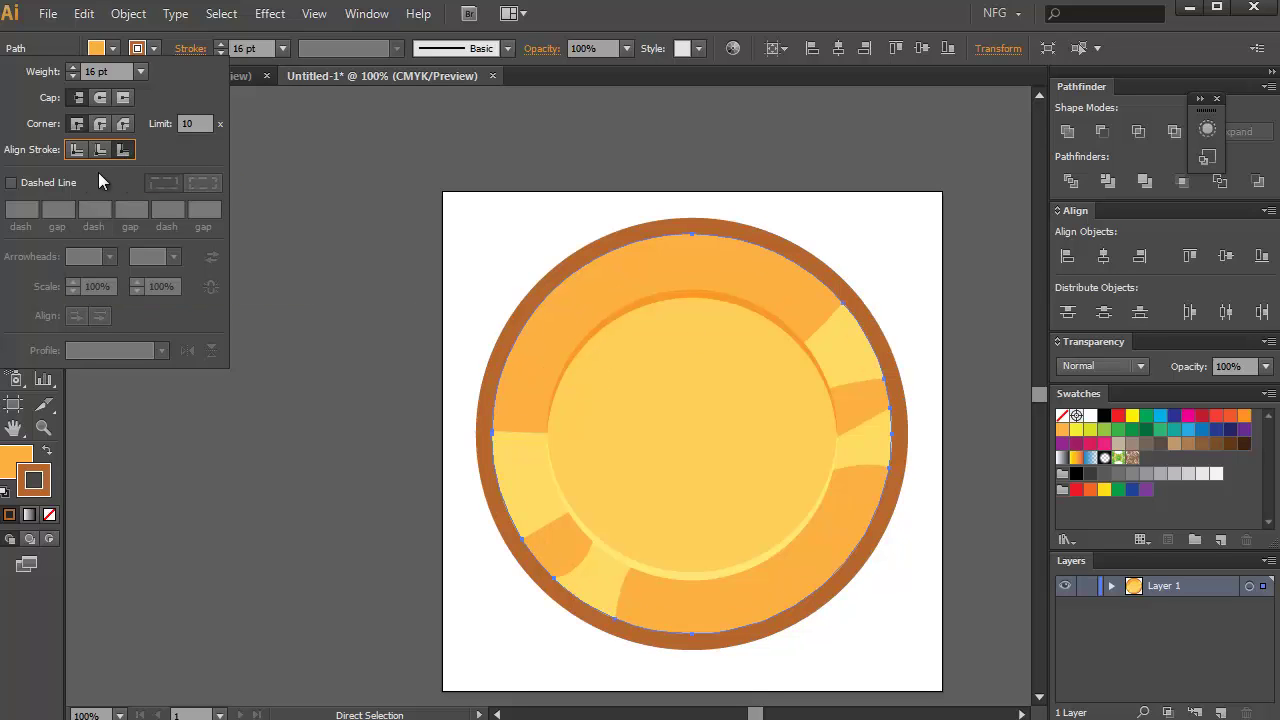
{"action": "left_click", "coordinate": [893, 262]}
{"action": "mouse_move", "coordinate": [896, 255]}
{"action": "left_mouse_down"}
{"action": "mouse_move", "coordinate": [864, 259]}
{"action": "mouse_move", "coordinate": [901, 211]}
{"action": "left_mouse_up"}
{"action": "key", "text": "v"}
{"action": "left_click", "coordinate": [885, 234]}
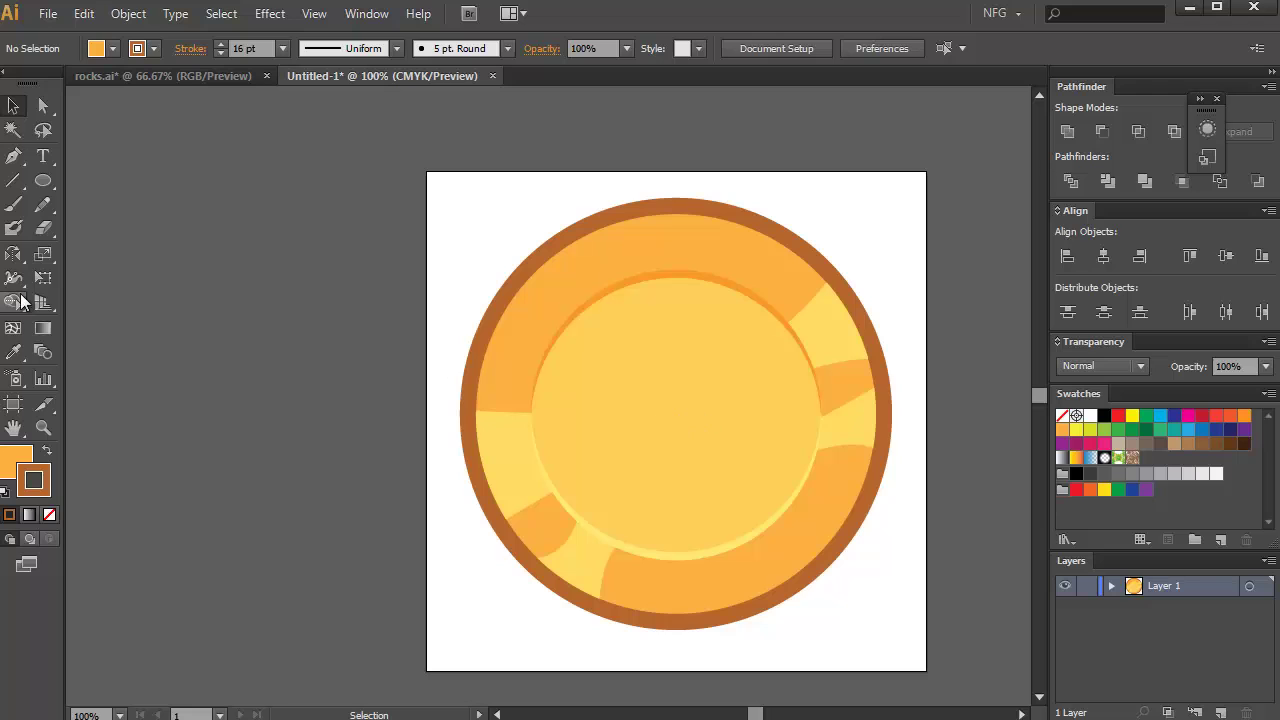
Draw a five-pointed star inside the coin's inner circle and remove its stroke
{"action": "left_click_drag", "start_coordinate": [43, 181], "coordinate": [163, 277]}
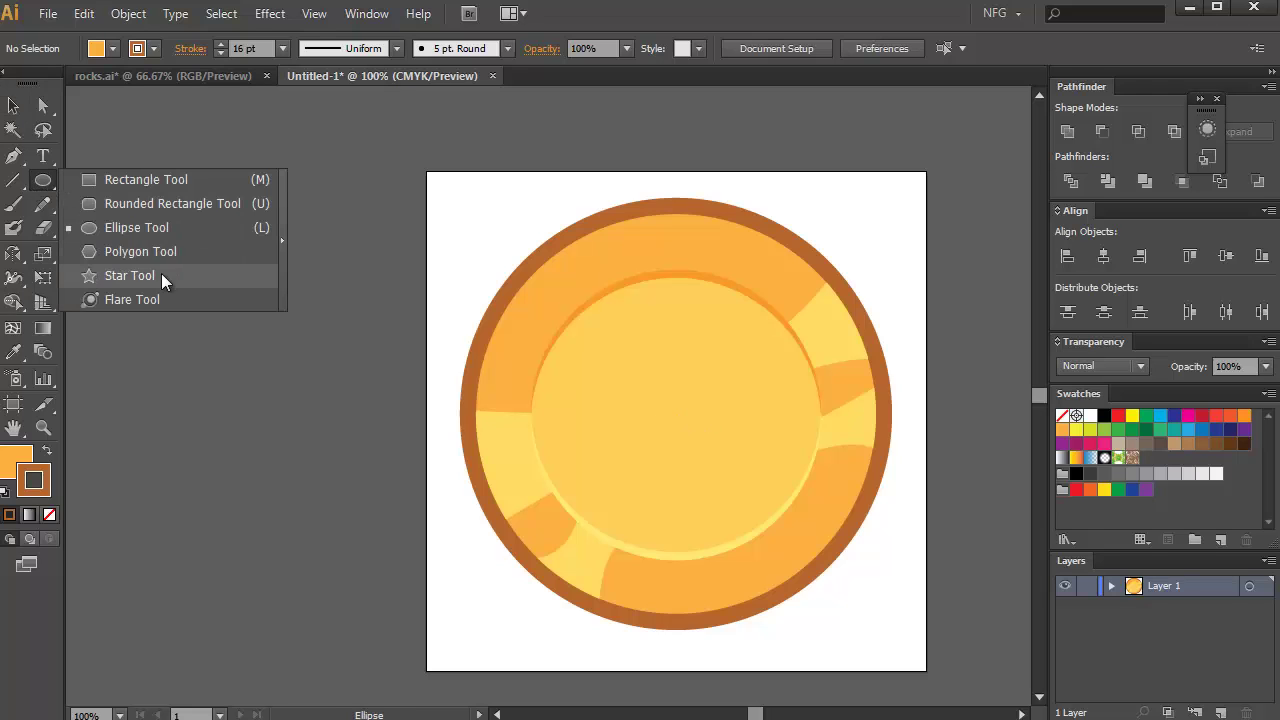
{"action": "mouse_move", "coordinate": [643, 391]}
{"action": "left_mouse_down"}
{"action": "mouse_move", "coordinate": [680, 426]}
{"action": "mouse_move", "coordinate": [709, 510]}
{"action": "mouse_move", "coordinate": [711, 494]}
{"action": "mouse_move", "coordinate": [727, 517]}
{"action": "left_mouse_up"}
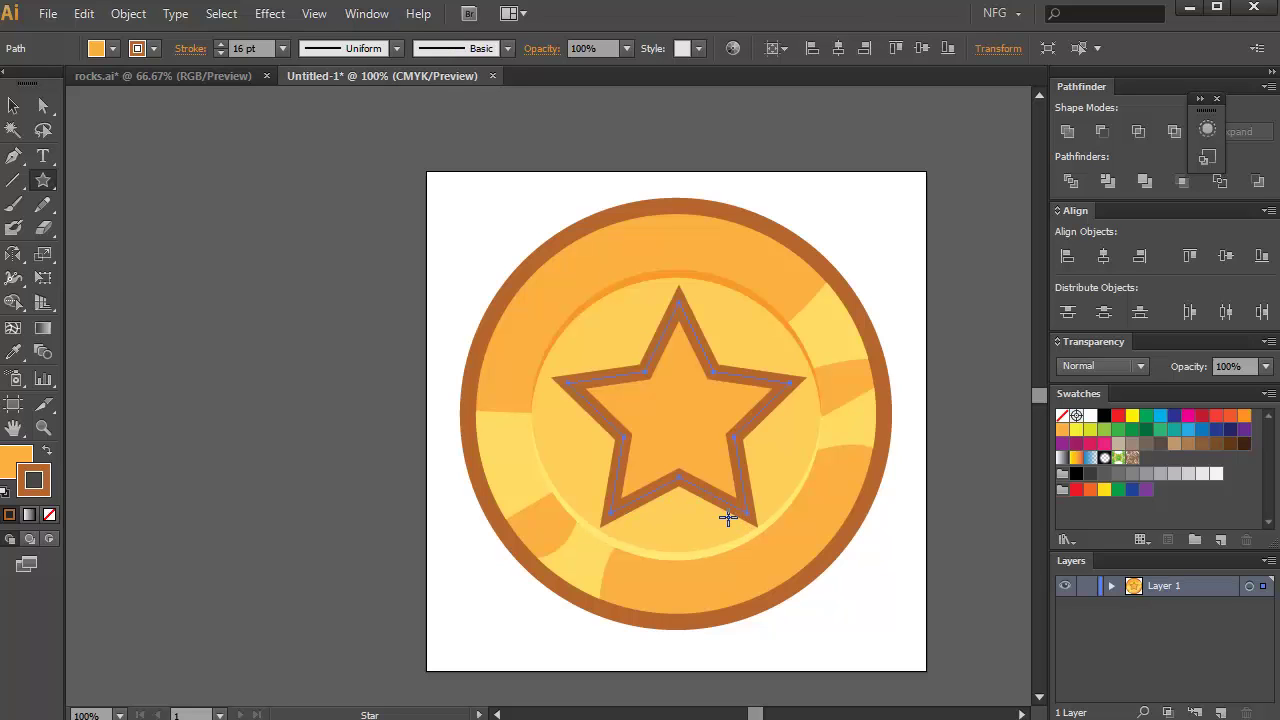
{"action": "key", "text": "i"}
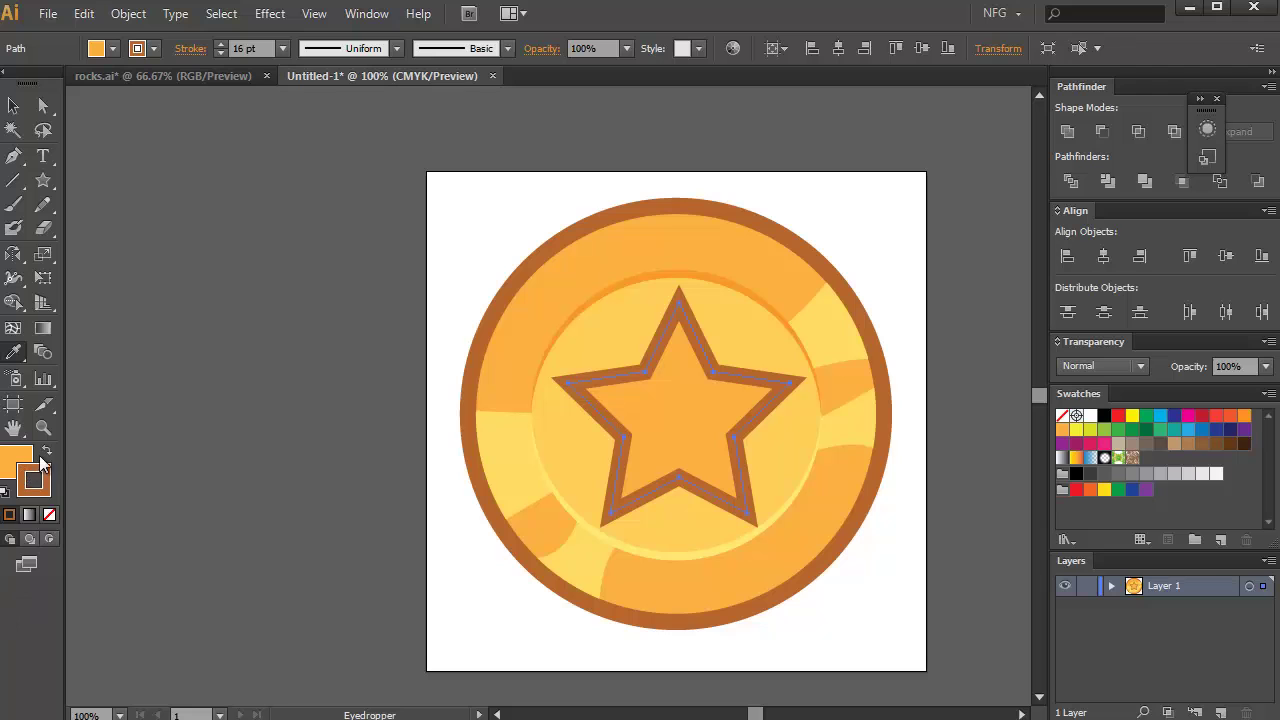
{"action": "left_click", "coordinate": [44, 488]}
{"action": "key", "text": "slash"}
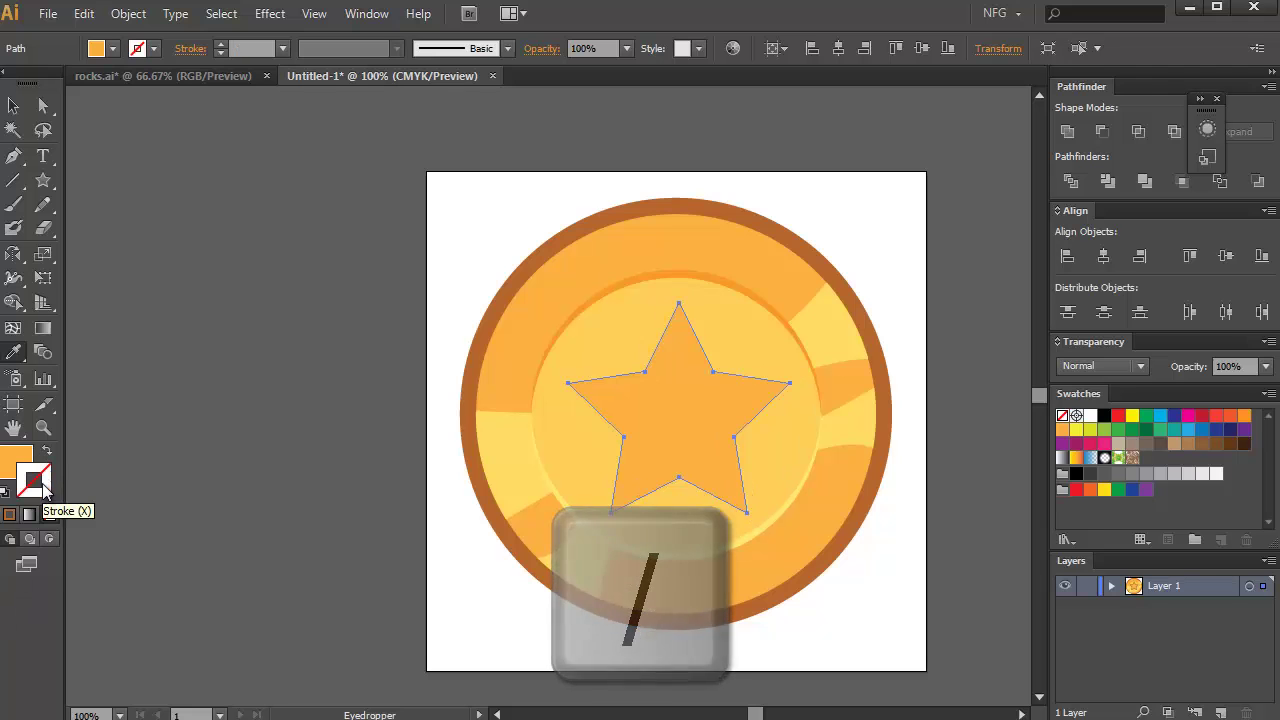
Isolate the star and draw a closed shape overlapping the lower edge of its right arm and bulging outside it
{"action": "key", "text": "v"}
{"action": "scroll", "coordinate": [607, 410], "scroll_direction": "up", "scroll_amount": 2}
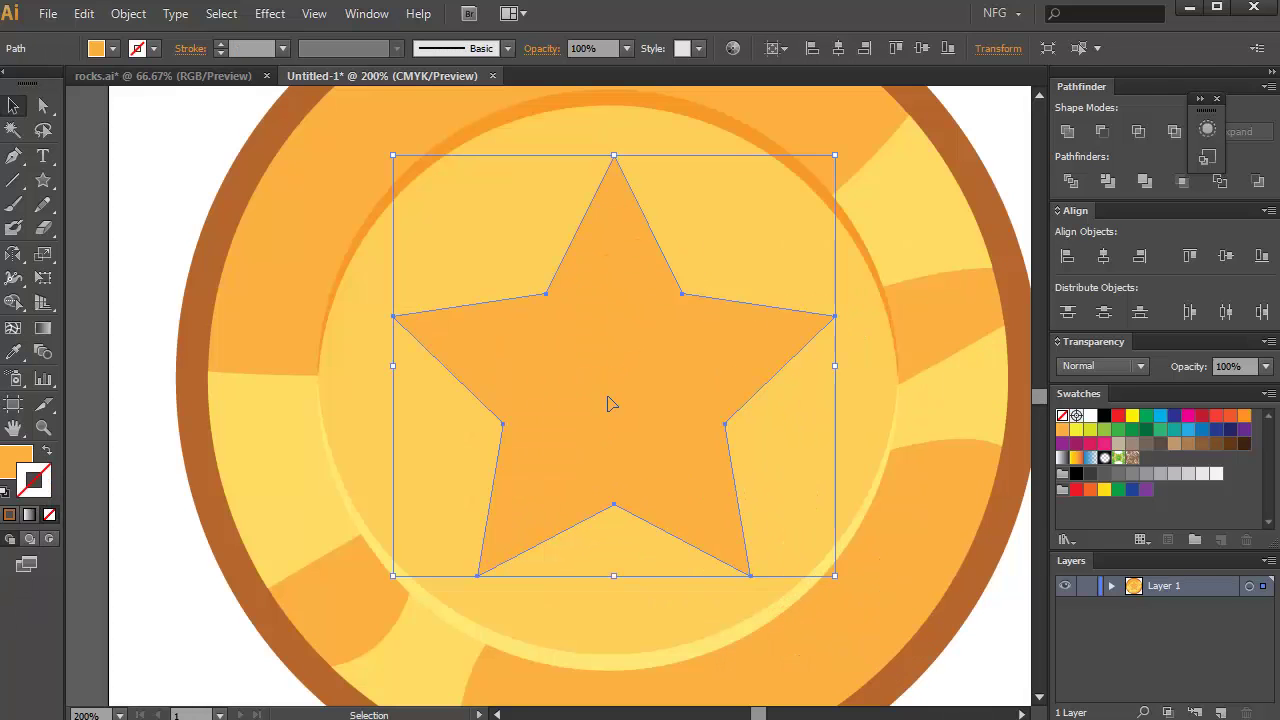
{"action": "double_click", "coordinate": [612, 403]}
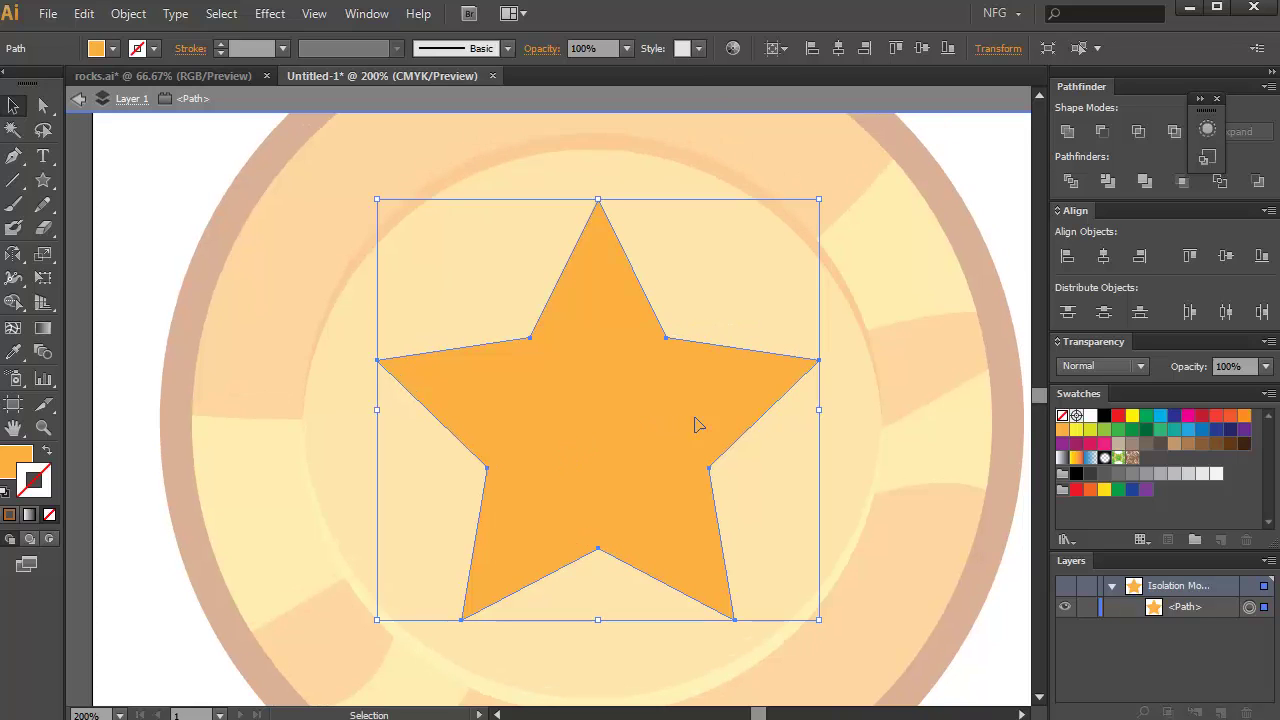
{"action": "key", "text": "p"}
{"action": "left_click", "coordinate": [814, 348]}
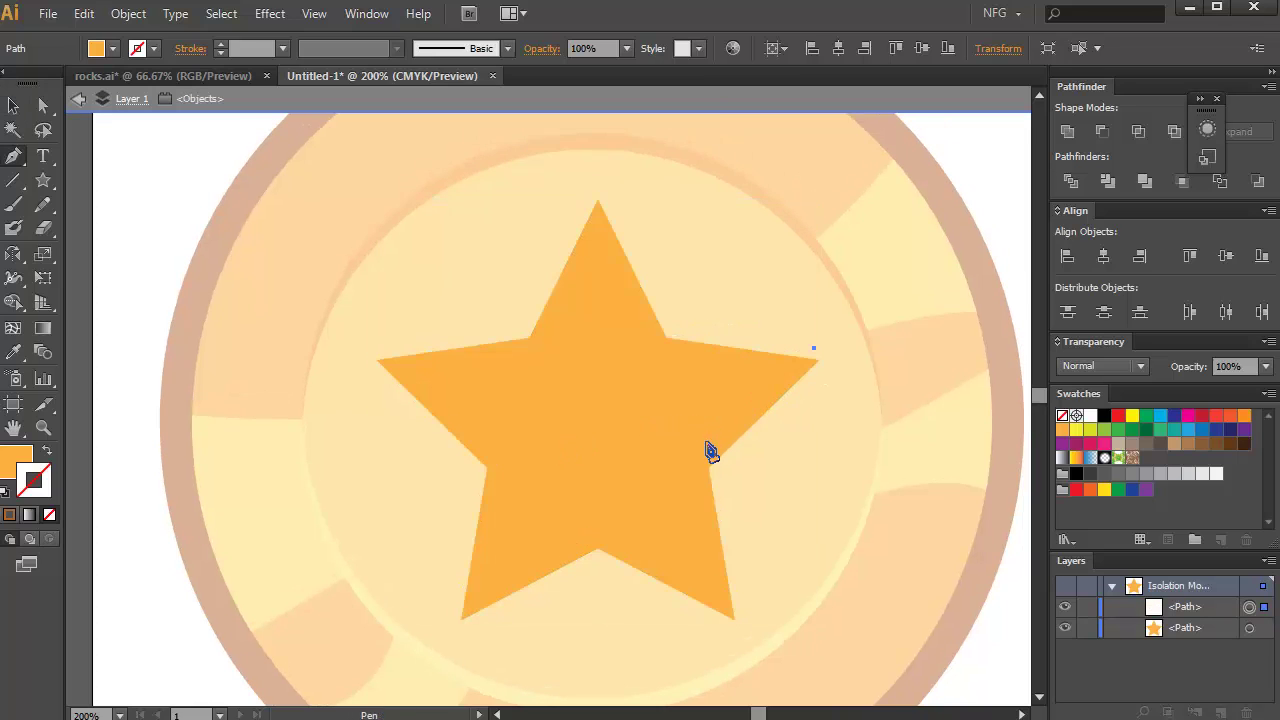
{"action": "left_click_drag", "start_coordinate": [697, 454], "coordinate": [757, 481]}
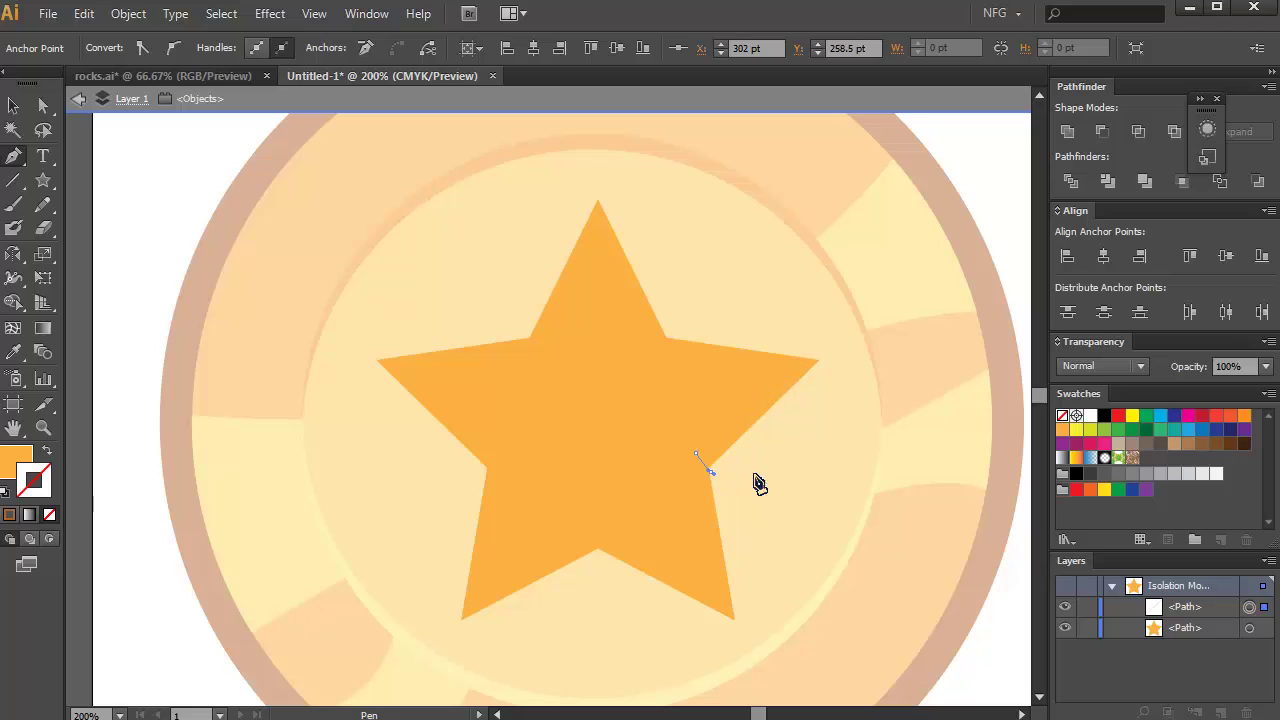
{"action": "left_click_drag", "start_coordinate": [851, 374], "coordinate": [862, 331]}
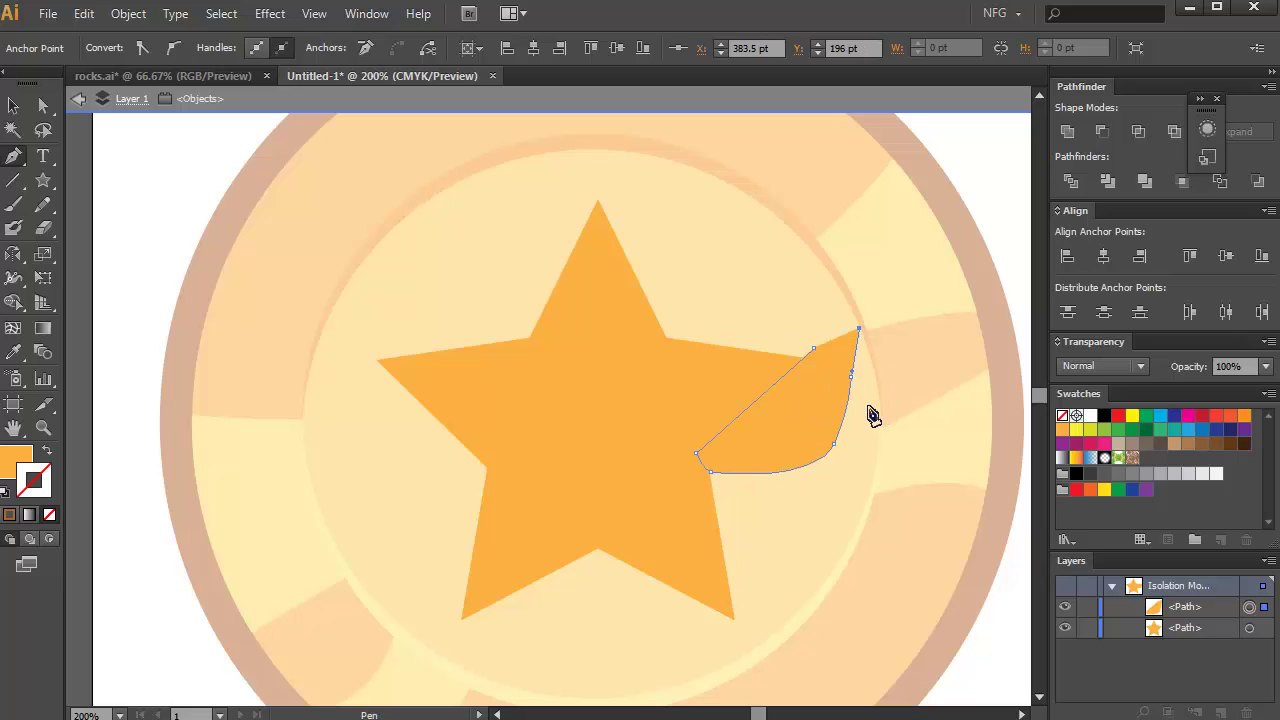
Set the right arm's overlapping shape to the Multiply blending mode and deselect it
{"action": "key", "text": "shift+alt+m"}
{"action": "key", "text": "v"}
{"action": "left_click", "coordinate": [826, 311]}
Draw a matching shape along the lower edge of the star's left arm, curving around outside the arm
{"action": "key", "text": "p"}
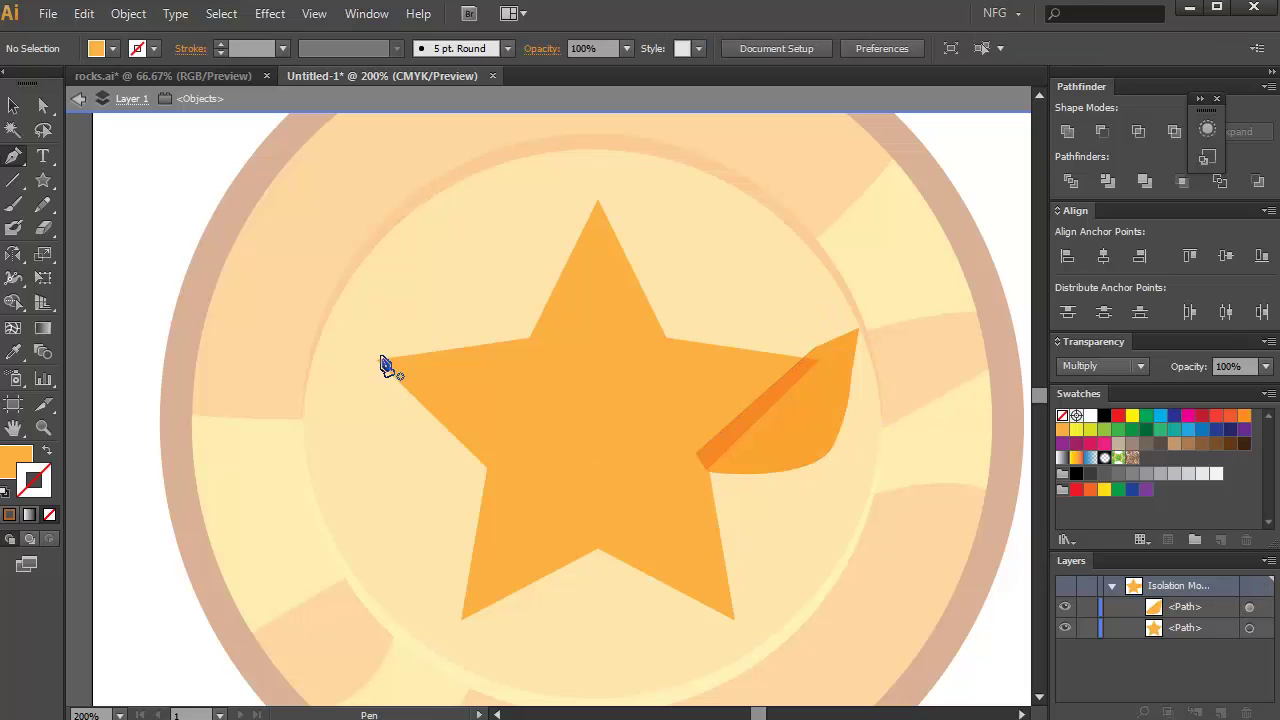
{"action": "left_click", "coordinate": [378, 349]}
{"action": "key", "text": "shift+d"}
{"action": "left_click", "coordinate": [492, 451]}
{"action": "left_click", "coordinate": [495, 458]}
{"action": "left_click", "coordinate": [481, 476]}
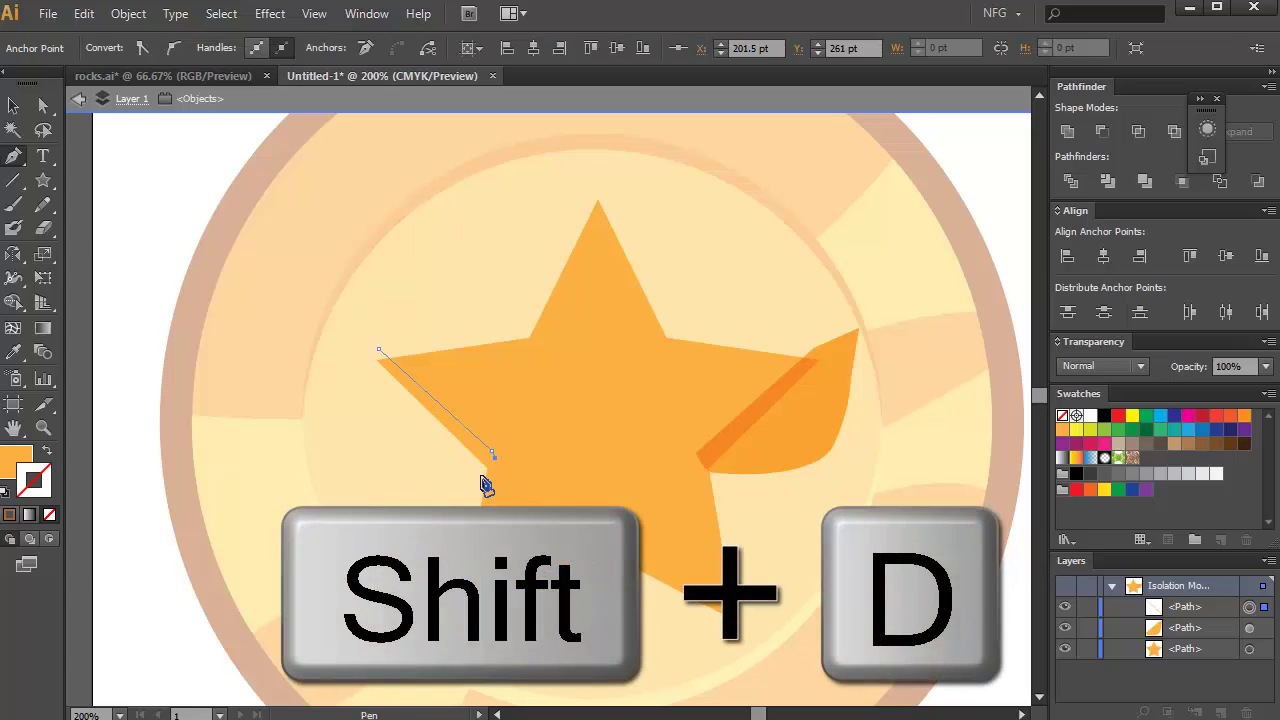
{"action": "left_click_drag", "start_coordinate": [376, 463], "coordinate": [366, 449]}
{"action": "left_click_drag", "start_coordinate": [332, 394], "coordinate": [332, 386]}
{"action": "left_click", "coordinate": [330, 358]}
Draw a Multiply-blended peaked shape overlapping the star's bottom notch and running along below its two lower points
{"action": "key", "text": "p"}
{"action": "left_click", "coordinate": [437, 613]}
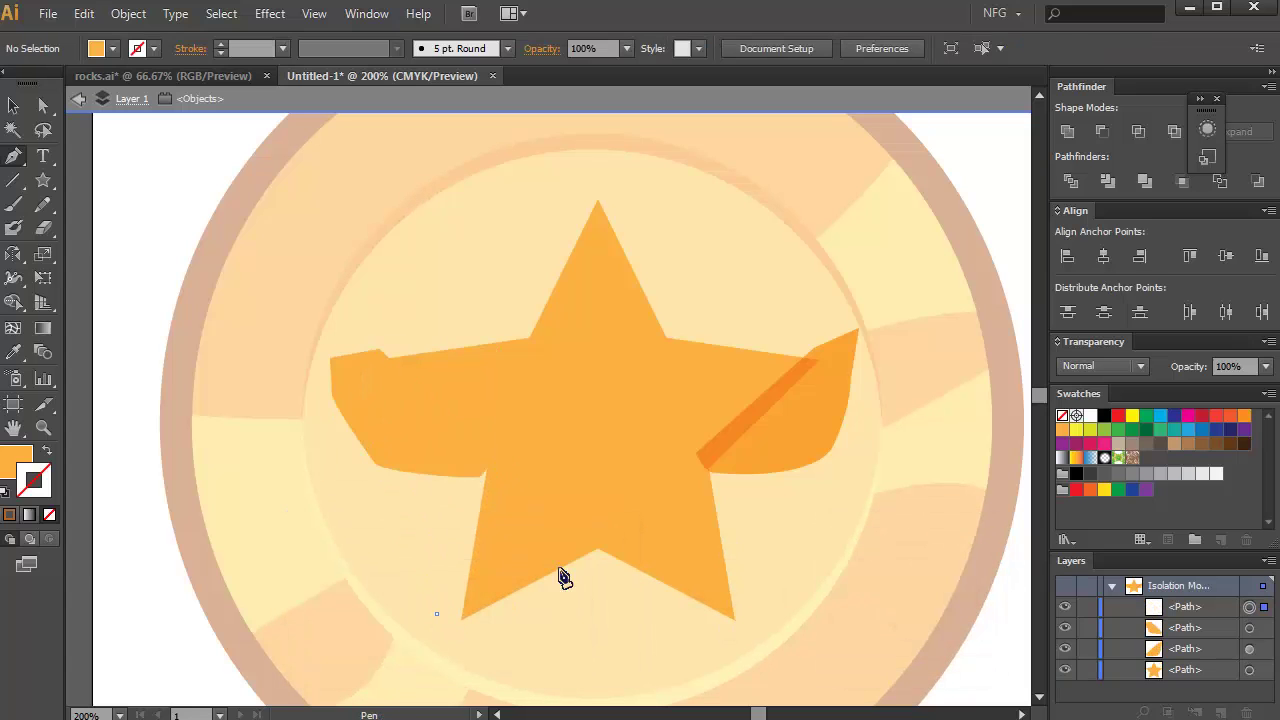
{"action": "left_click", "coordinate": [596, 531]}
{"action": "left_click", "coordinate": [744, 610]}
{"action": "left_click_drag", "start_coordinate": [746, 655], "coordinate": [651, 656]}
{"action": "left_click_drag", "start_coordinate": [529, 656], "coordinate": [498, 654]}
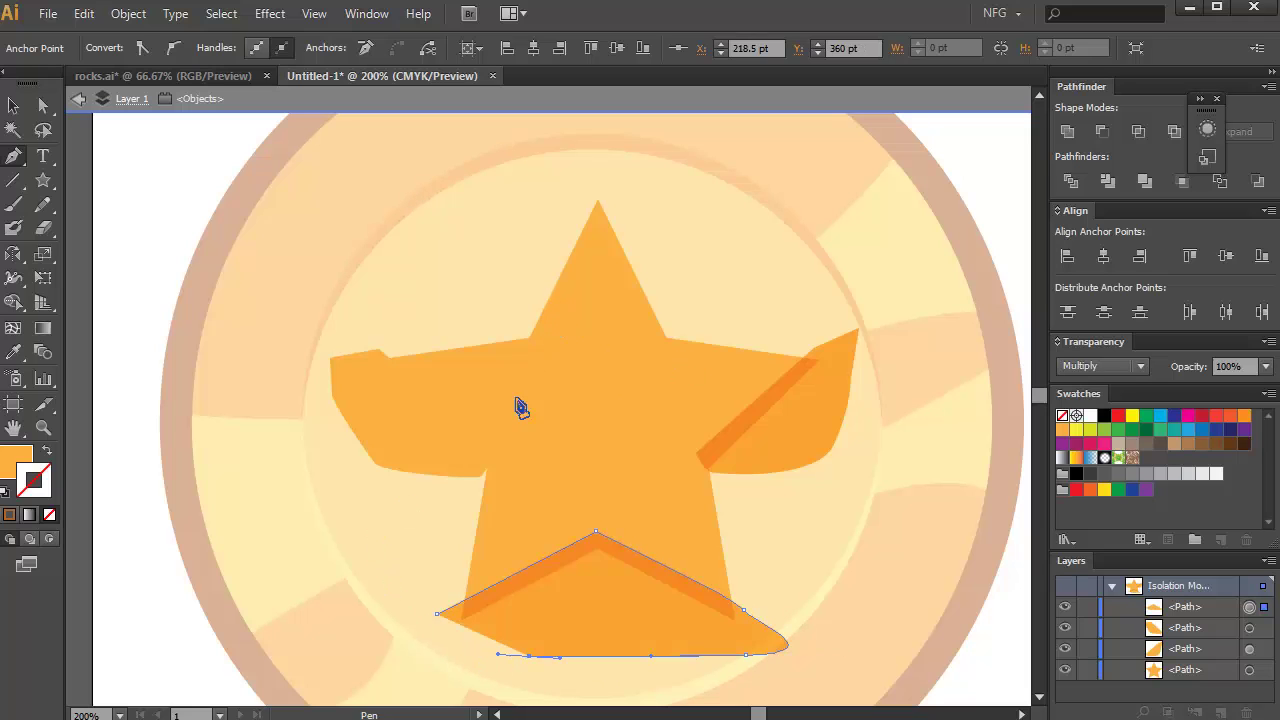
Select all star shapes and use the Shape Builder to remove the shadow parts outside the star's left arm, right arm and bottom
{"action": "key", "text": "ctrl+a"}
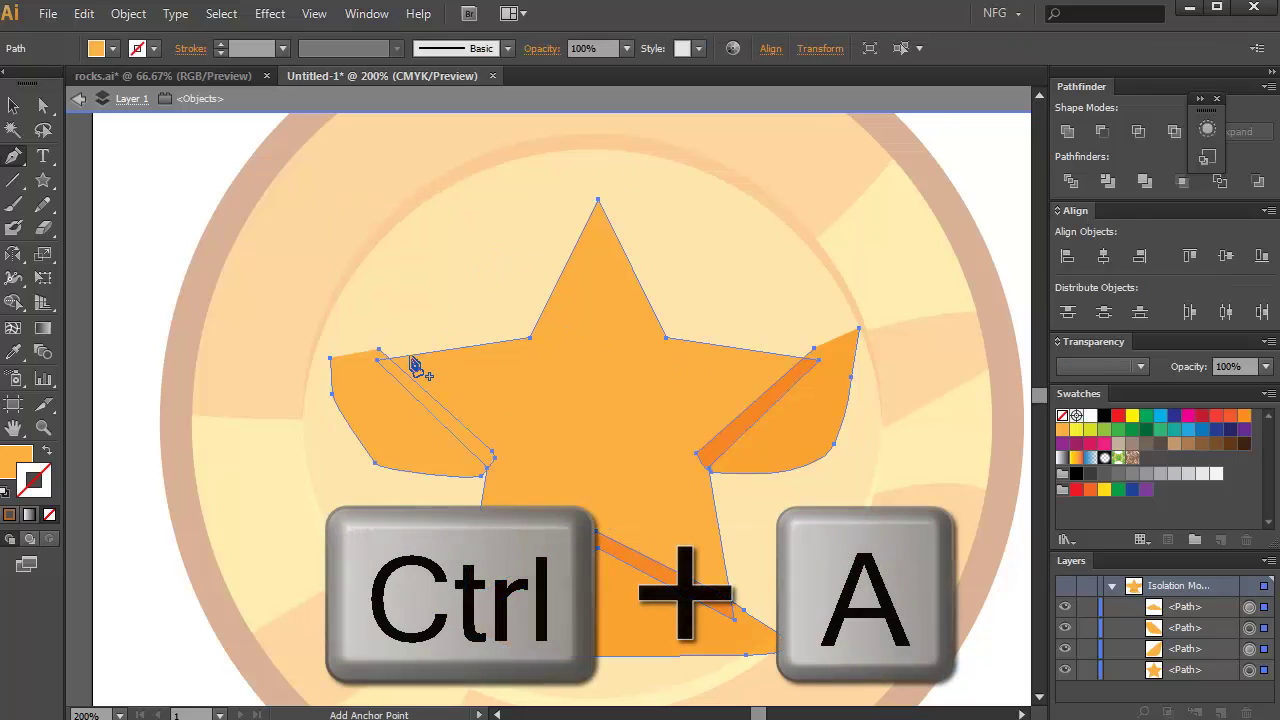
{"action": "key", "text": "shift+m"}
{"action": "left_click", "coordinate": [400, 429], "text": "alt"}
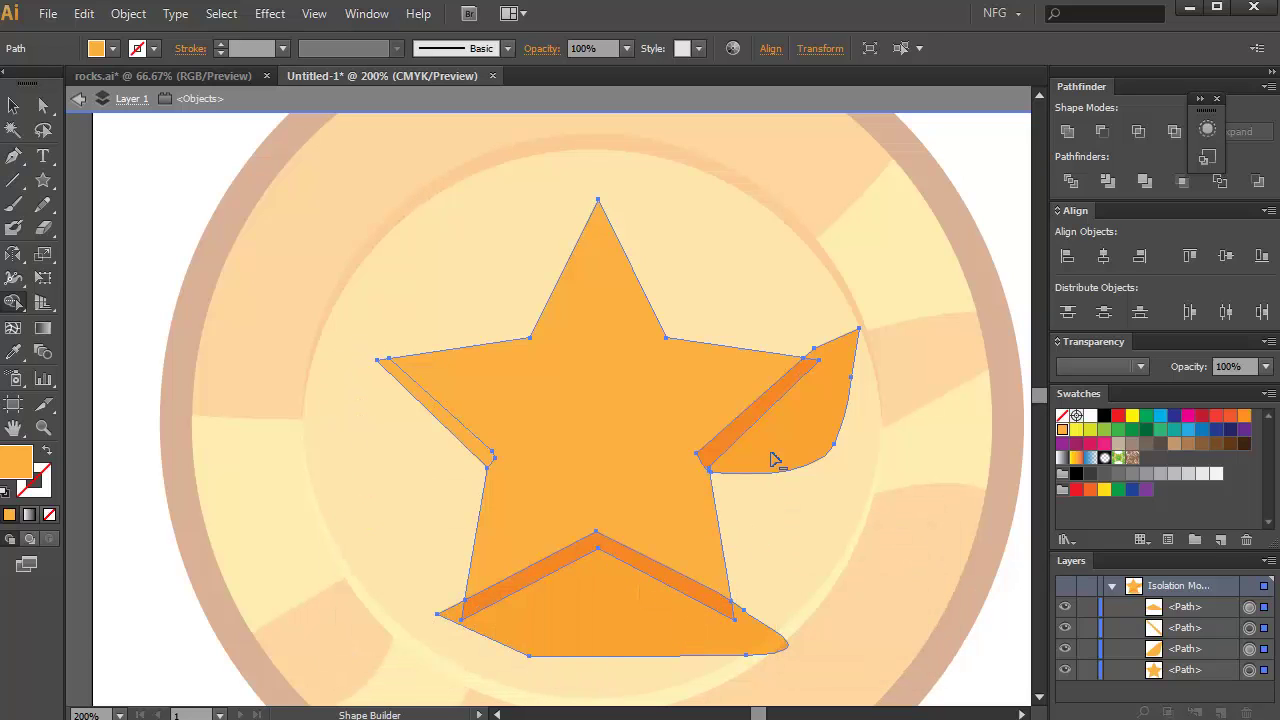
{"action": "left_click", "coordinate": [774, 463], "text": "alt"}
{"action": "left_click", "coordinate": [591, 680], "text": "alt"}
{"action": "key", "text": "v"}
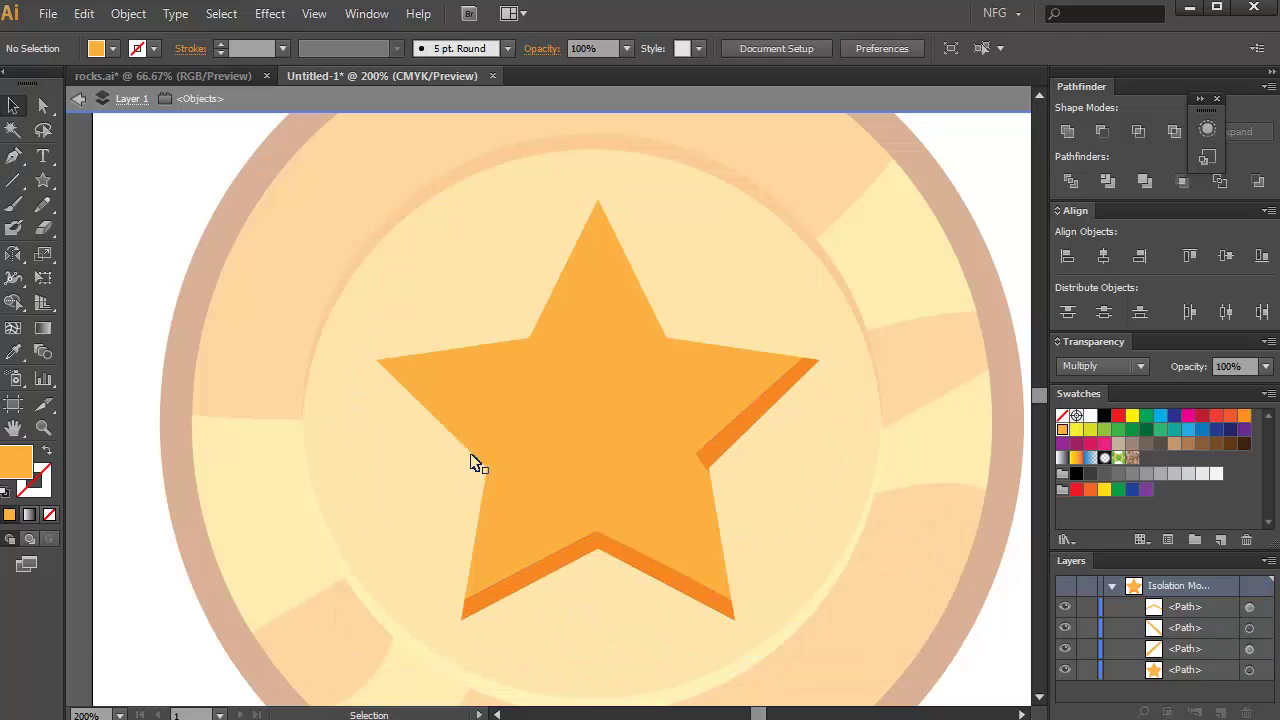
Set the star's left arm shadow strip to the Multiply blending mode and deselect it
{"action": "left_click", "coordinate": [474, 450]}
{"action": "key", "text": "shift+d"}
{"action": "left_click", "coordinate": [380, 481]}
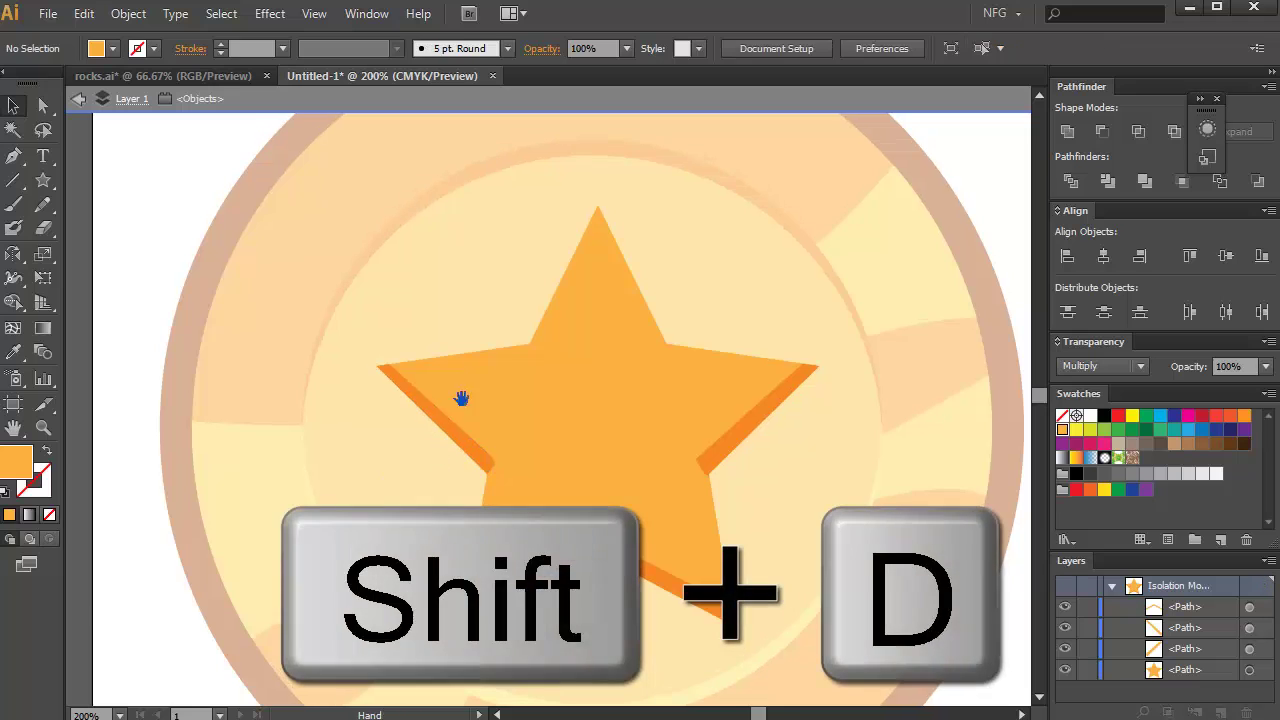
Draw a closed Screen-blended shape just inside the star's upper edges from arm tip to arm tip, bulging out above the star
{"action": "key", "text": "v"}
{"action": "key", "text": "p"}
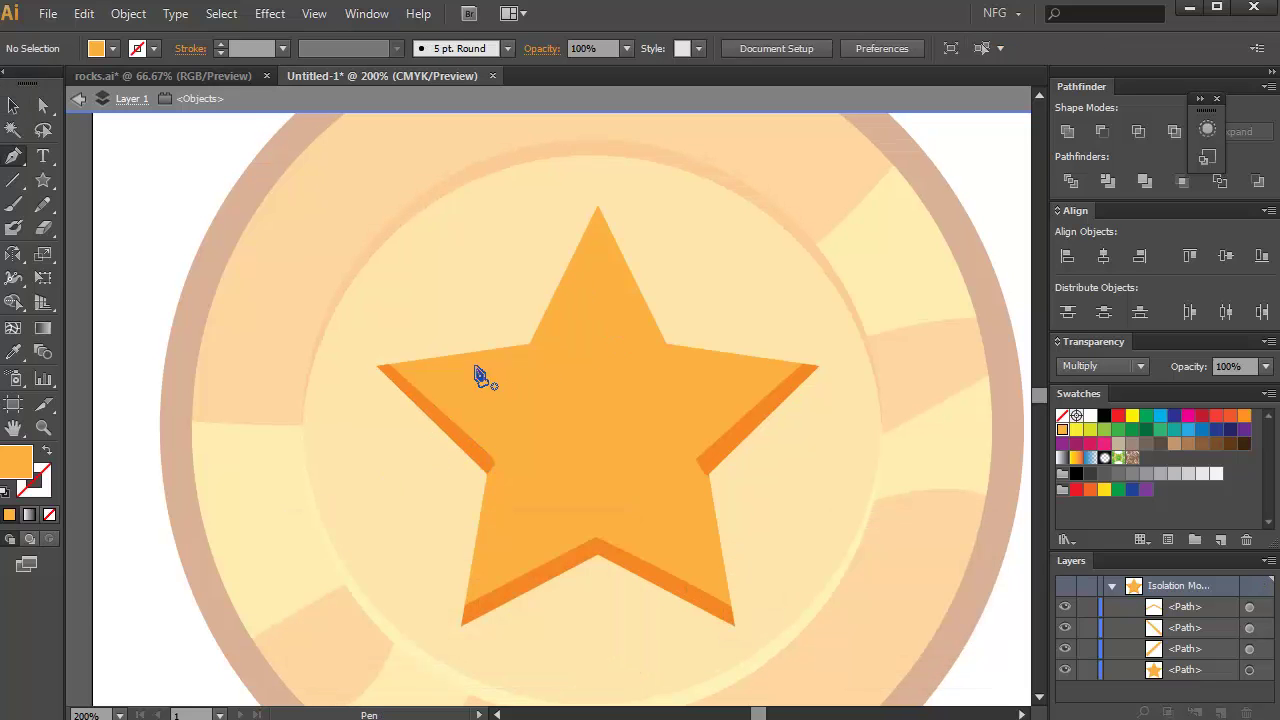
{"action": "left_click", "coordinate": [381, 365]}
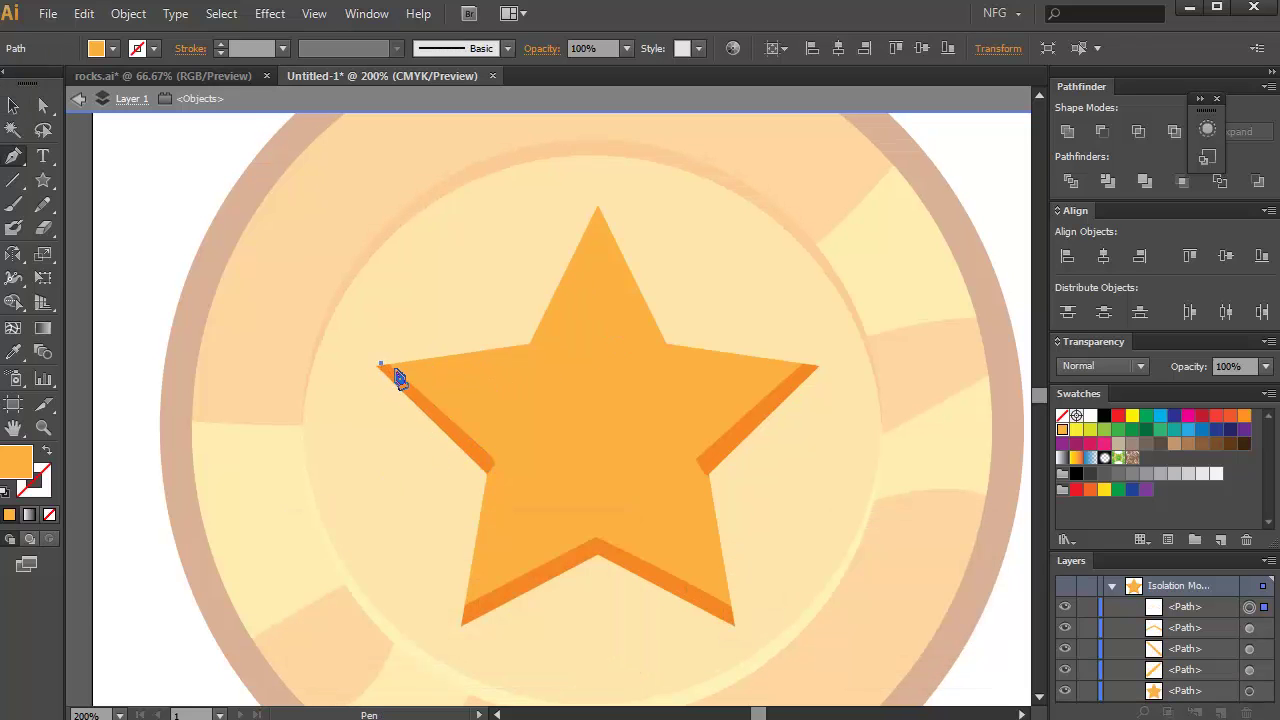
{"action": "left_click", "coordinate": [533, 353]}
{"action": "left_click", "coordinate": [598, 232]}
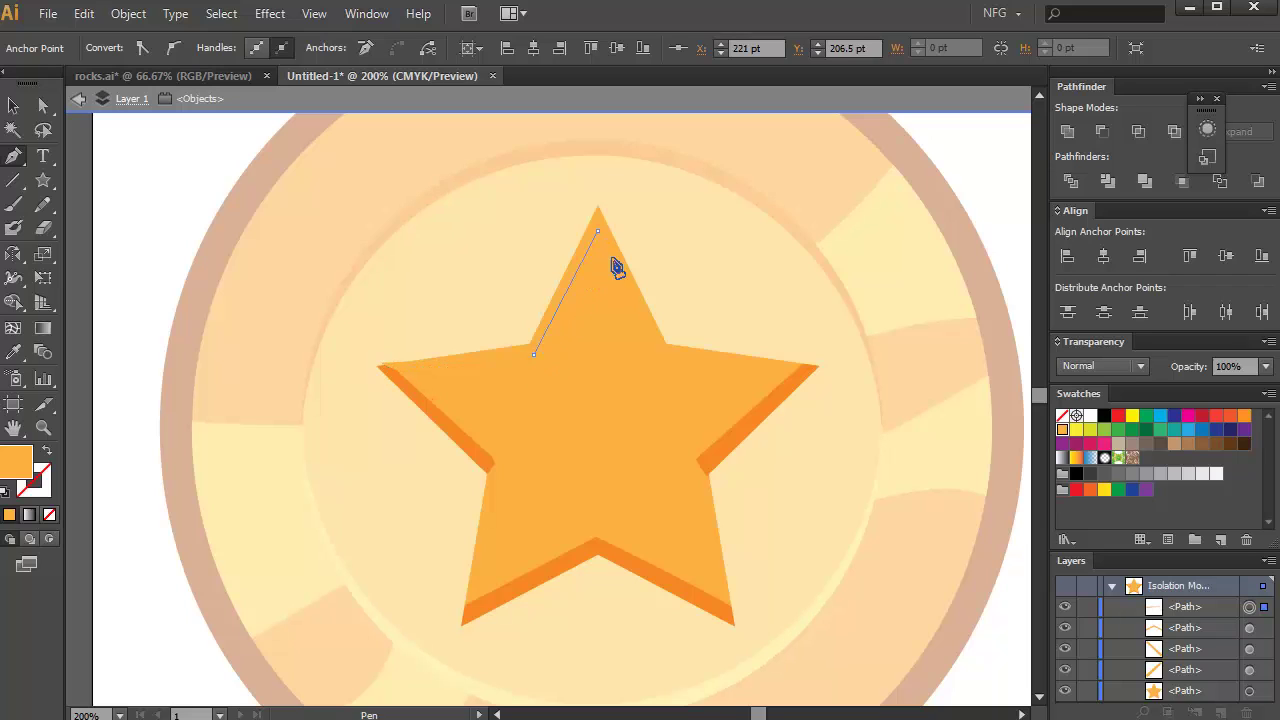
{"action": "left_click", "coordinate": [660, 349]}
{"action": "left_click", "coordinate": [799, 372]}
{"action": "left_click_drag", "start_coordinate": [823, 305], "coordinate": [817, 267]}
{"action": "left_click_drag", "start_coordinate": [764, 201], "coordinate": [731, 196]}
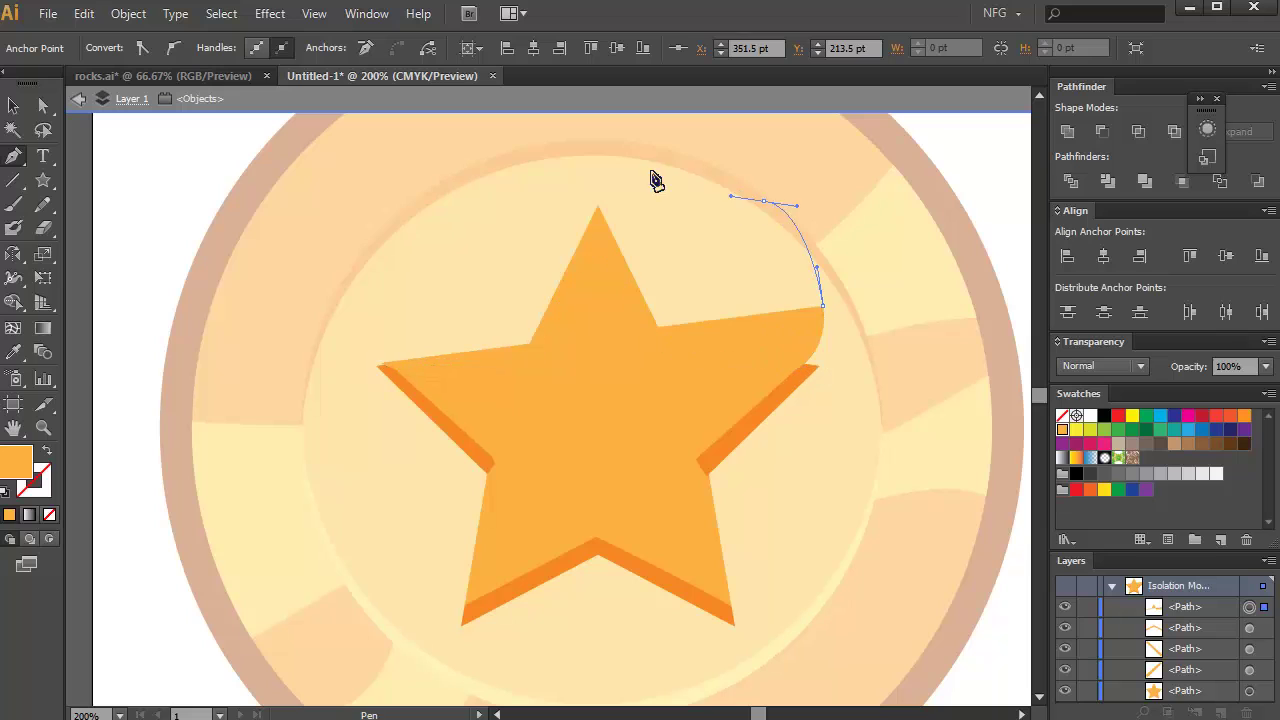
{"action": "left_click_drag", "start_coordinate": [617, 155], "coordinate": [566, 160]}
{"action": "left_click_drag", "start_coordinate": [425, 211], "coordinate": [395, 243]}
{"action": "key", "text": "v"}
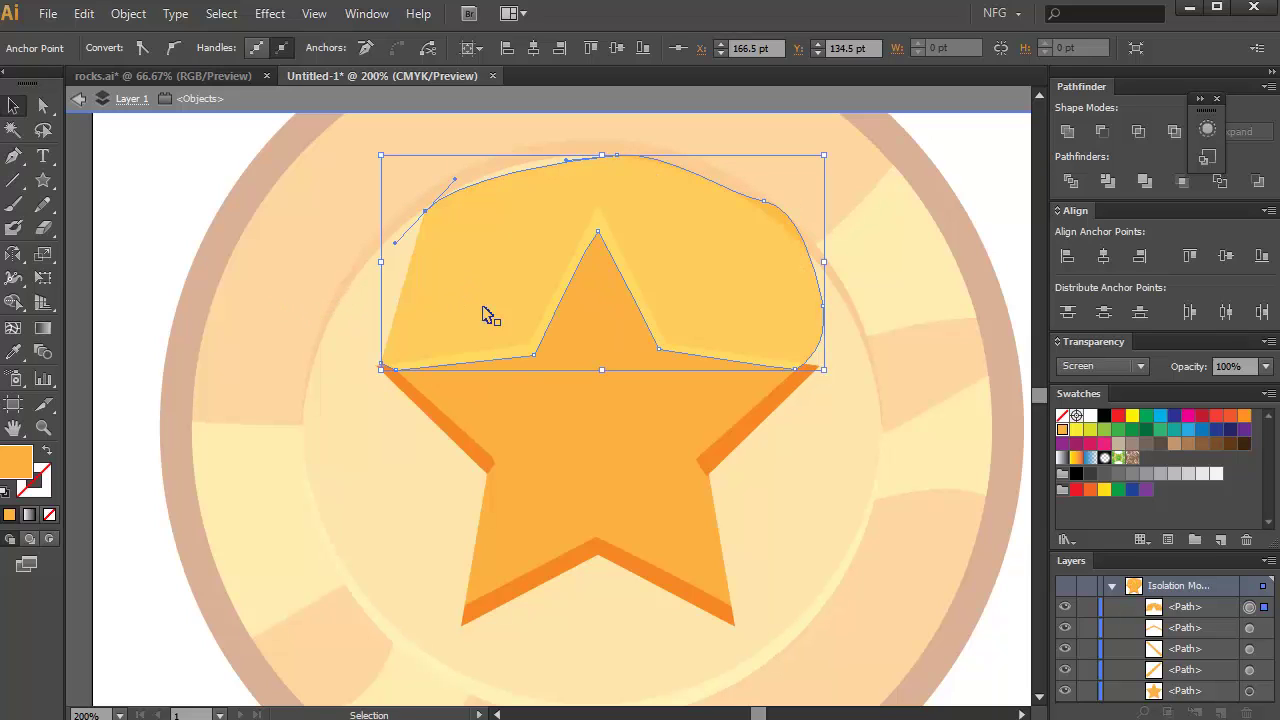
Trim the highlight shape to the star with the Shape Builder, removing everything above the star's upper edges
{"action": "left_click", "coordinate": [577, 477], "text": "shift"}
{"action": "key", "text": "shift+m"}
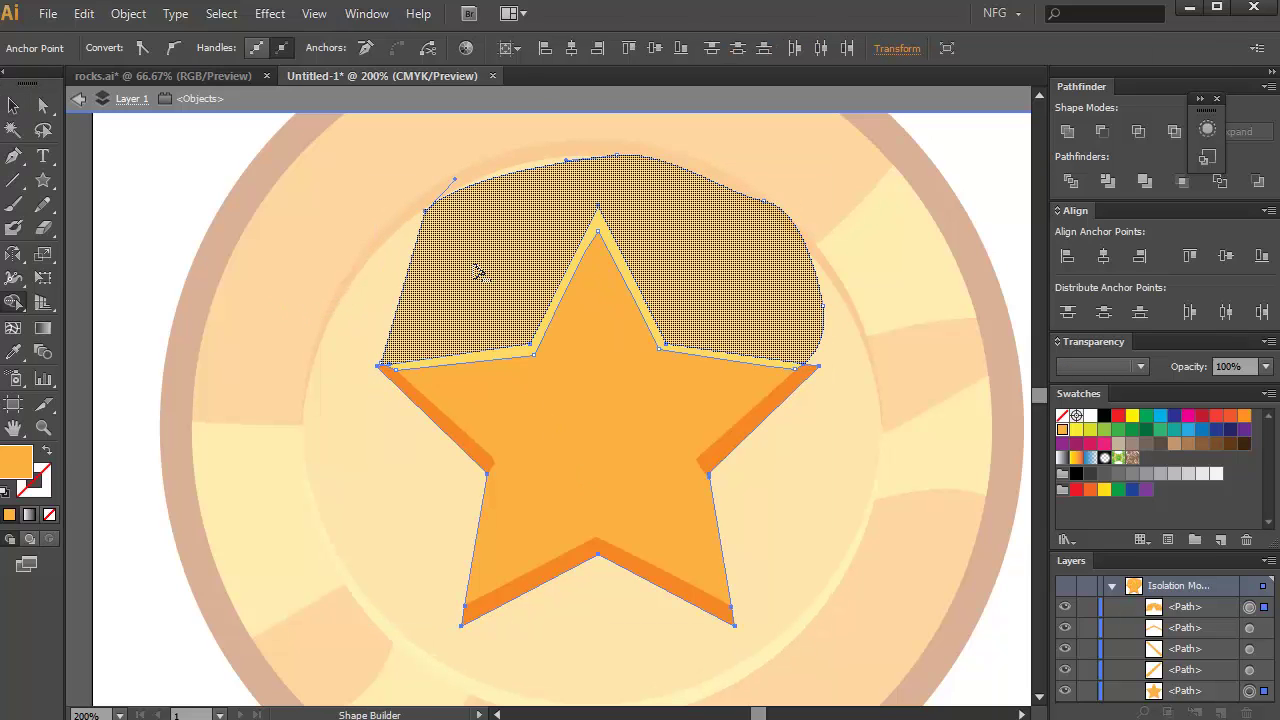
{"action": "left_click", "coordinate": [480, 262], "text": "alt"}
{"action": "left_click", "coordinate": [376, 255], "text": "ctrl"}
{"action": "scroll", "coordinate": [400, 262], "scroll_direction": "left", "scroll_amount": 1}
{"action": "key", "text": "v"}
Select all the star's parts, leave isolation mode and show the whole coin at 100% zoom
{"action": "left_click_drag", "start_coordinate": [330, 220], "coordinate": [806, 560]}
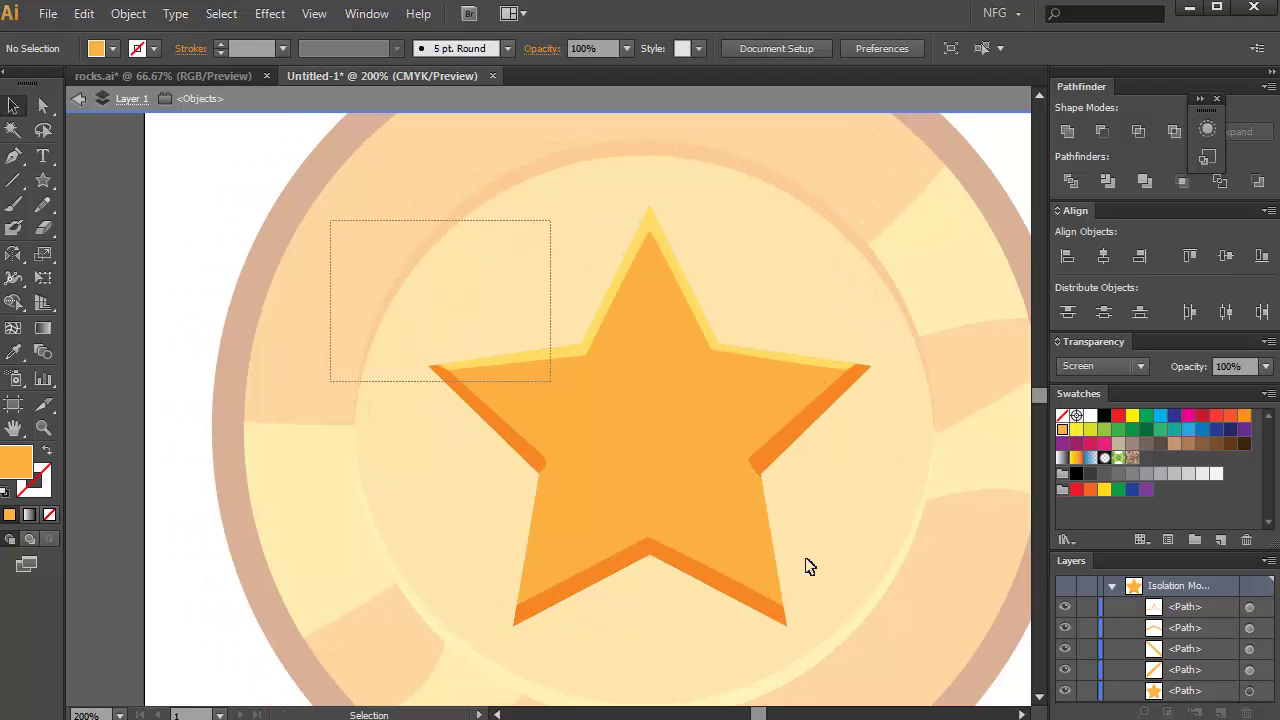
{"action": "key", "text": "ctrl+a"}
{"action": "key", "text": "g"}
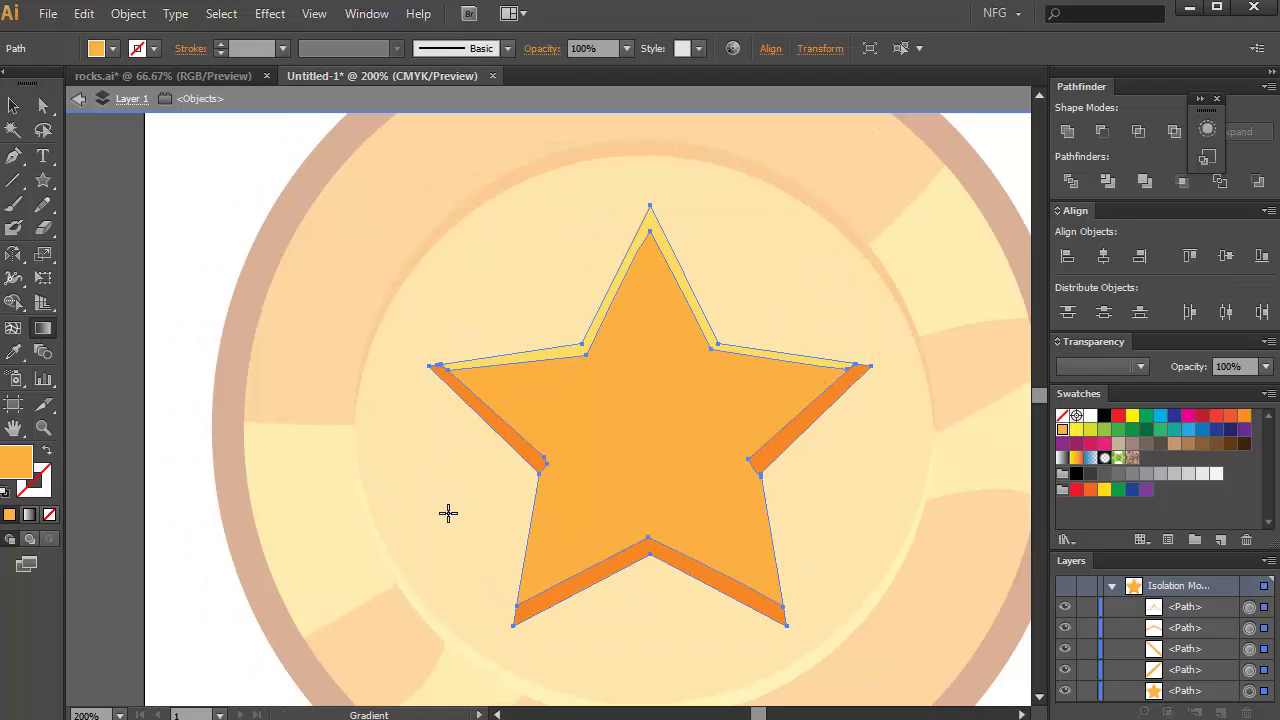
{"action": "key", "text": "v"}
{"action": "double_click", "coordinate": [164, 461]}
{"action": "key", "text": "ctrl+1"}
{"action": "left_click_drag", "start_coordinate": [506, 363], "coordinate": [522, 404]}
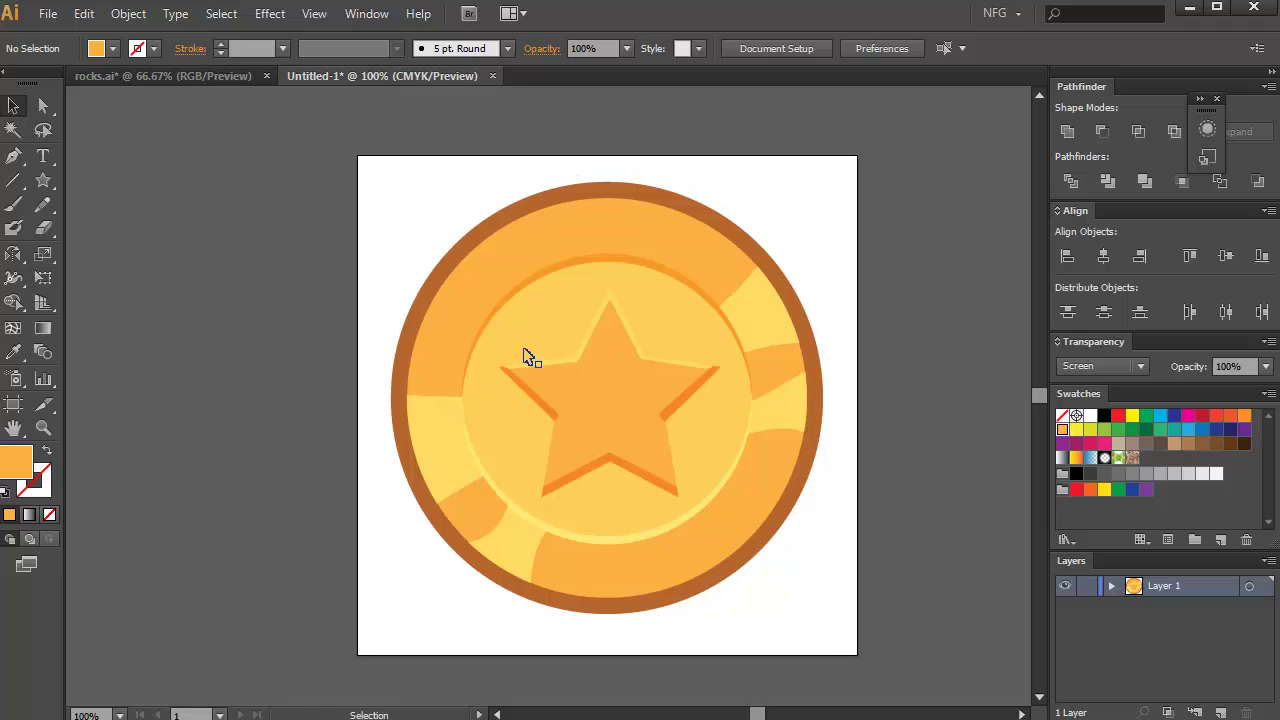
{"action": "left_click_drag", "start_coordinate": [621, 269], "coordinate": [597, 302]}
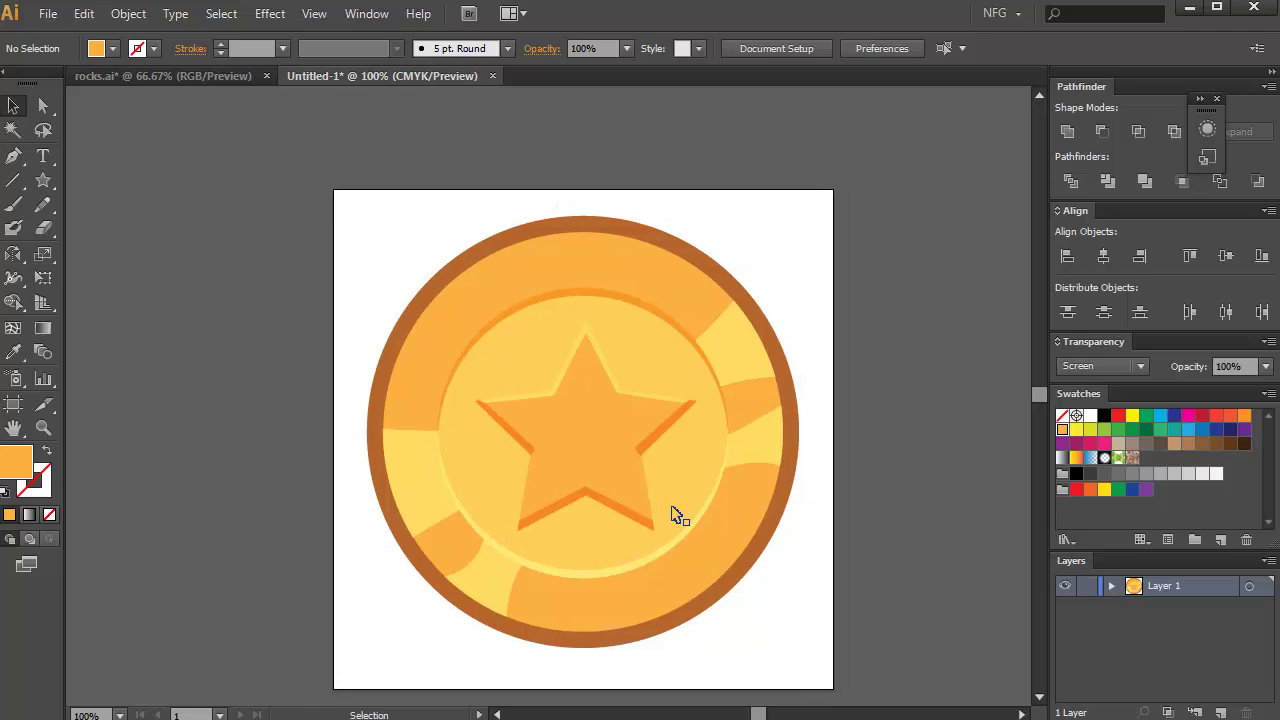
Draw a closed Multiply-blended shape over the coin's lower rim, following the inner circle's lower edge and extending outside the coin
{"action": "key", "text": "p"}
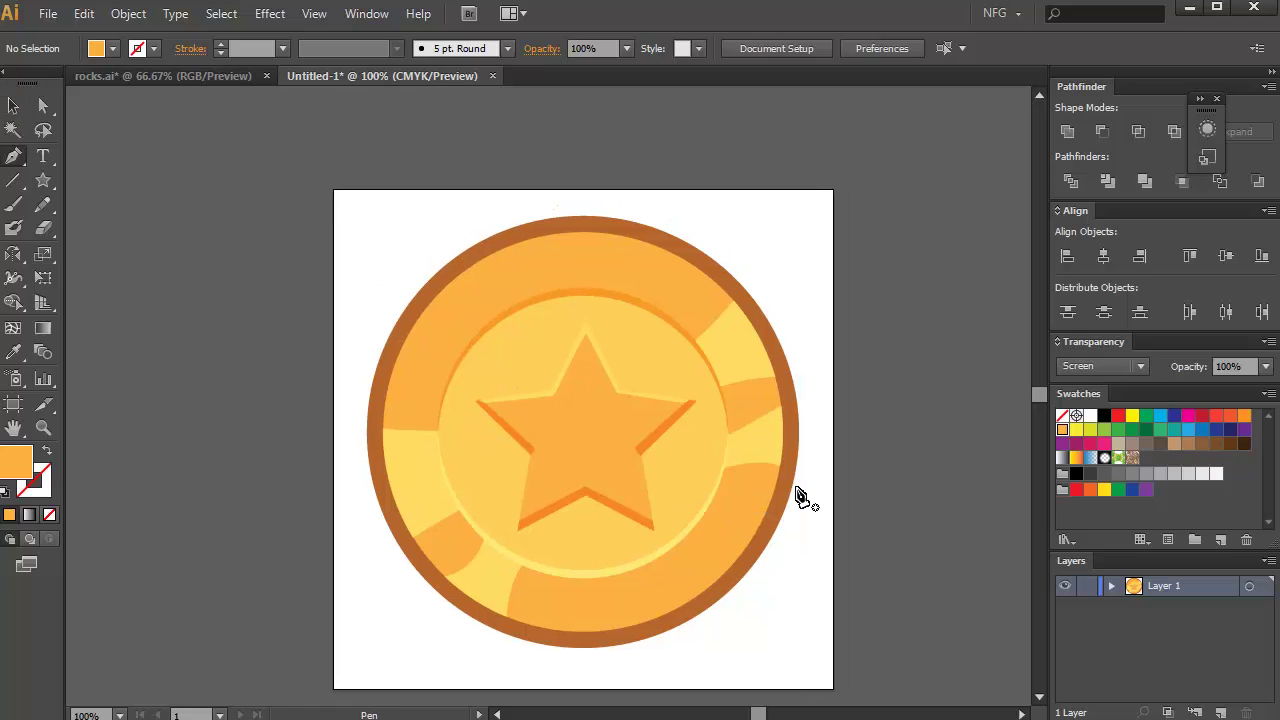
{"action": "left_click", "coordinate": [796, 486]}
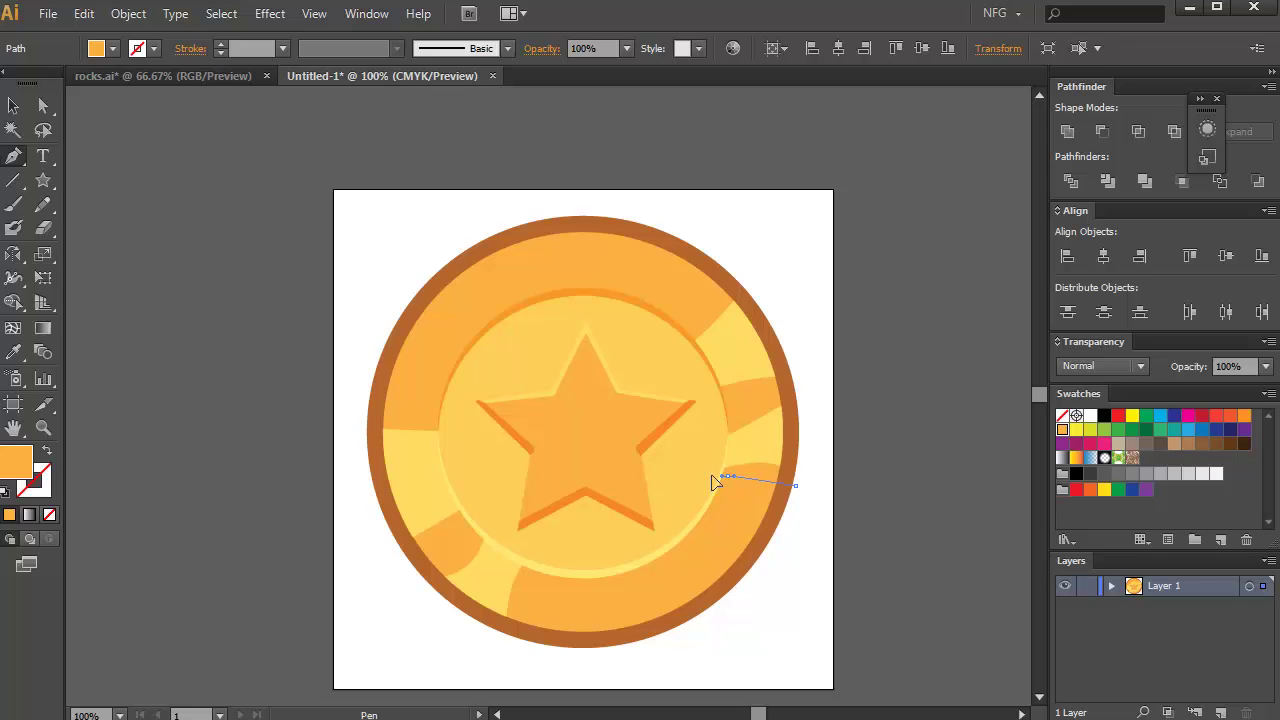
{"action": "mouse_move", "coordinate": [713, 482]}
{"action": "left_mouse_down"}
{"action": "mouse_move", "coordinate": [703, 488]}
{"action": "mouse_move", "coordinate": [722, 497]}
{"action": "left_mouse_up"}
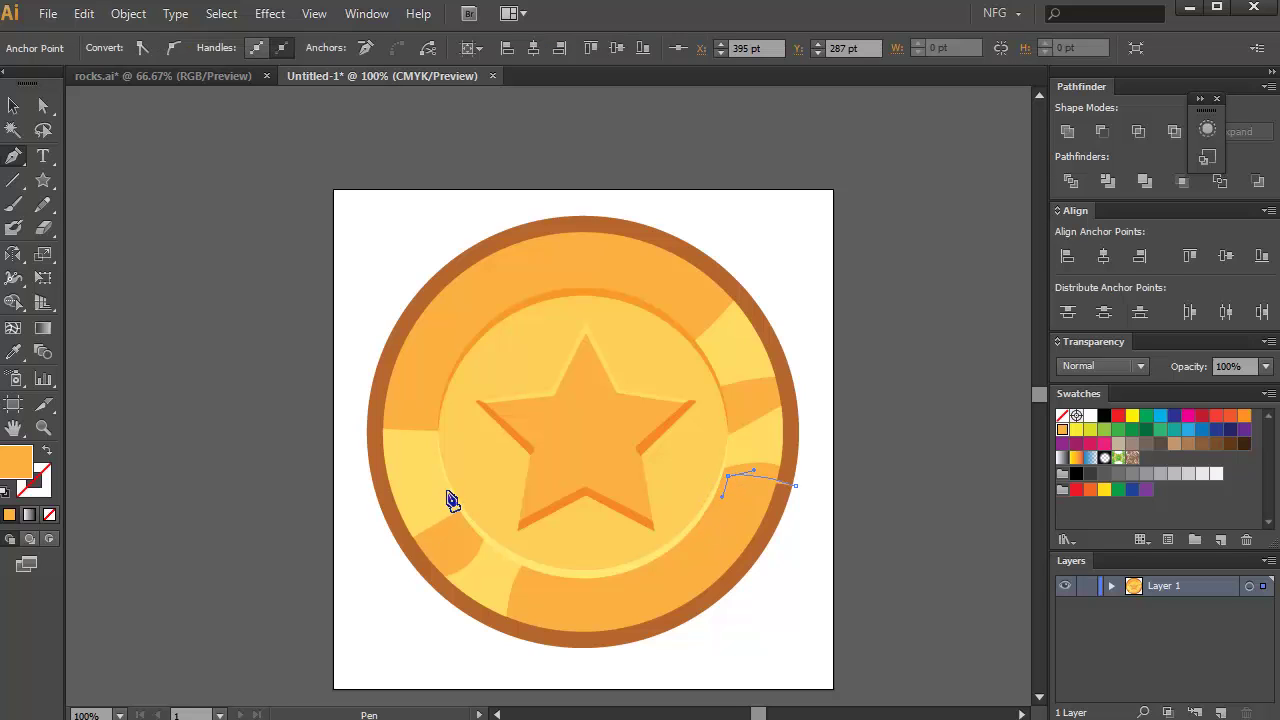
{"action": "left_click_drag", "start_coordinate": [588, 585], "coordinate": [487, 581]}
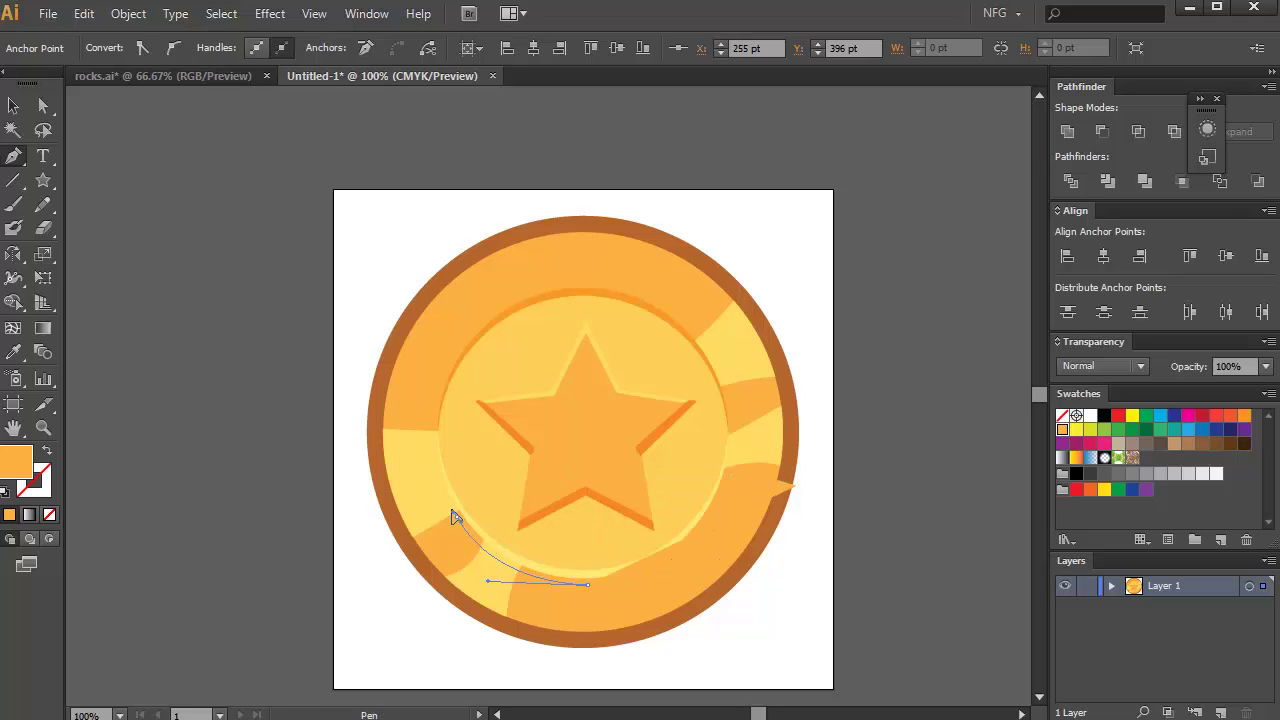
{"action": "left_click", "coordinate": [397, 553]}
{"action": "left_click_drag", "start_coordinate": [571, 665], "coordinate": [694, 663]}
{"action": "left_click_drag", "start_coordinate": [794, 636], "coordinate": [829, 621]}
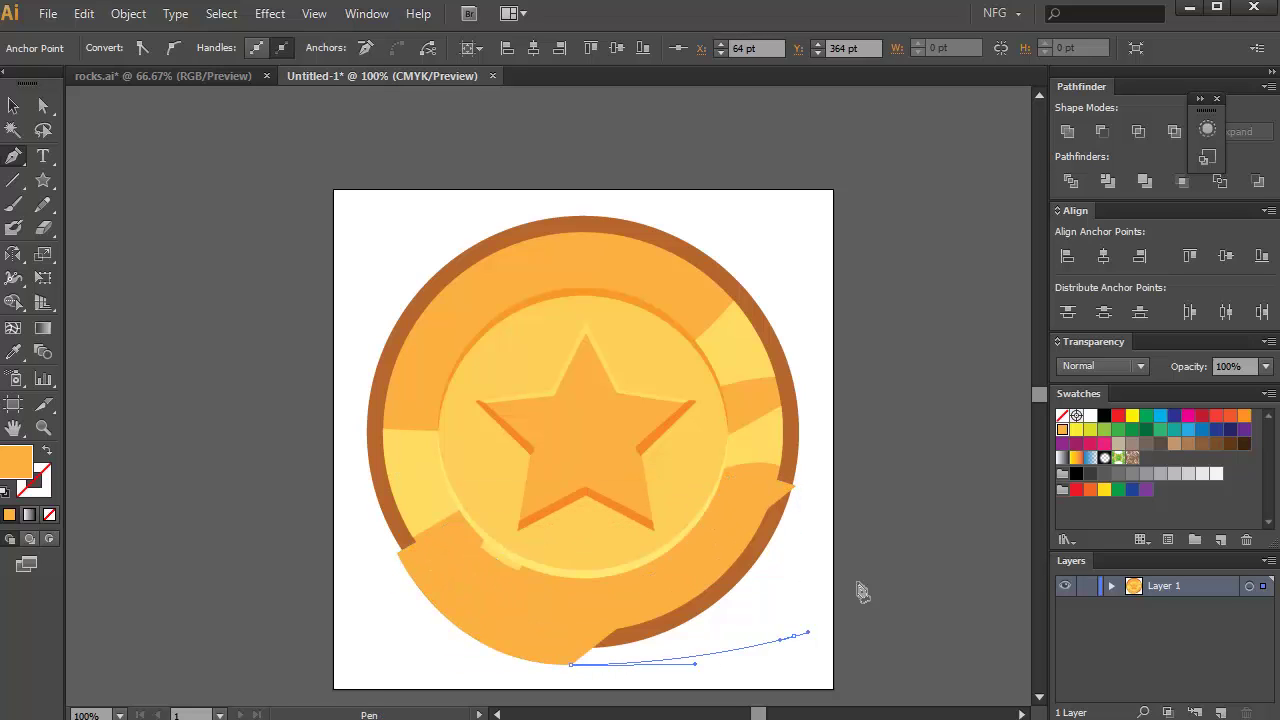
{"action": "left_click_drag", "start_coordinate": [866, 540], "coordinate": [875, 517]}
{"action": "left_click", "coordinate": [886, 457], "text": "ctrl"}
{"action": "key", "text": "v"}
{"action": "left_click", "coordinate": [795, 560]}
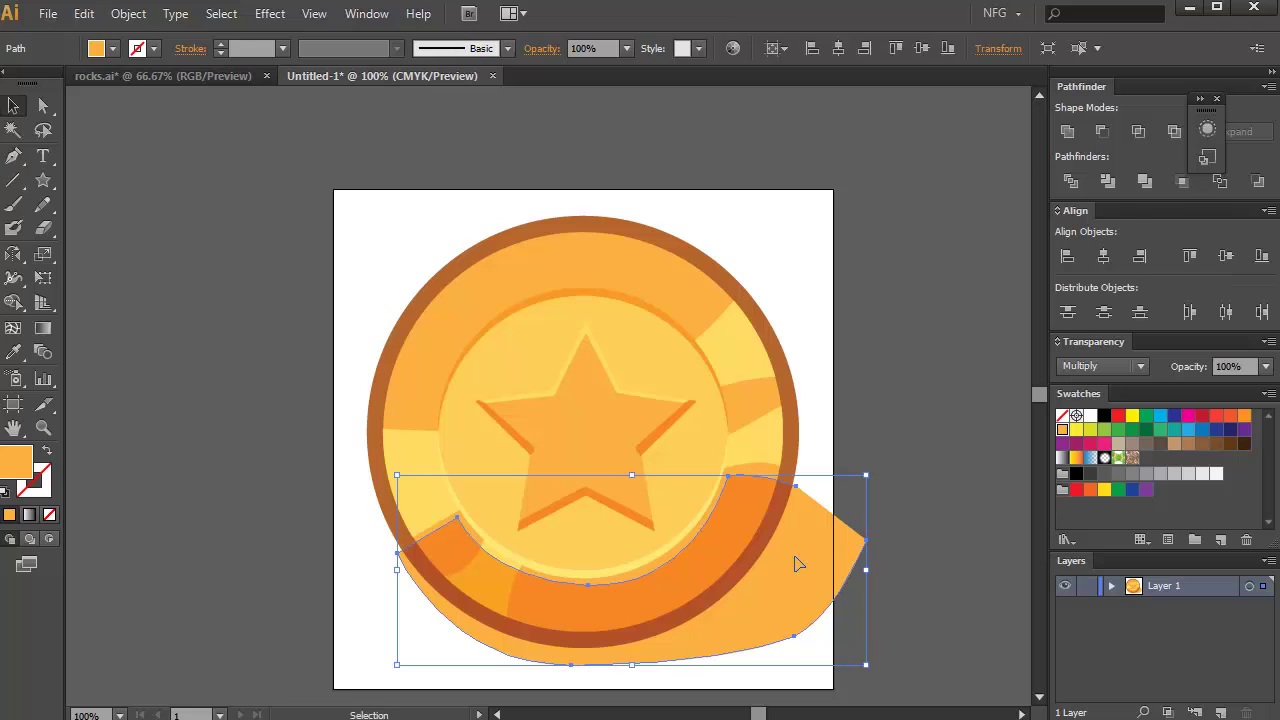
{"action": "left_click", "coordinate": [873, 377]}
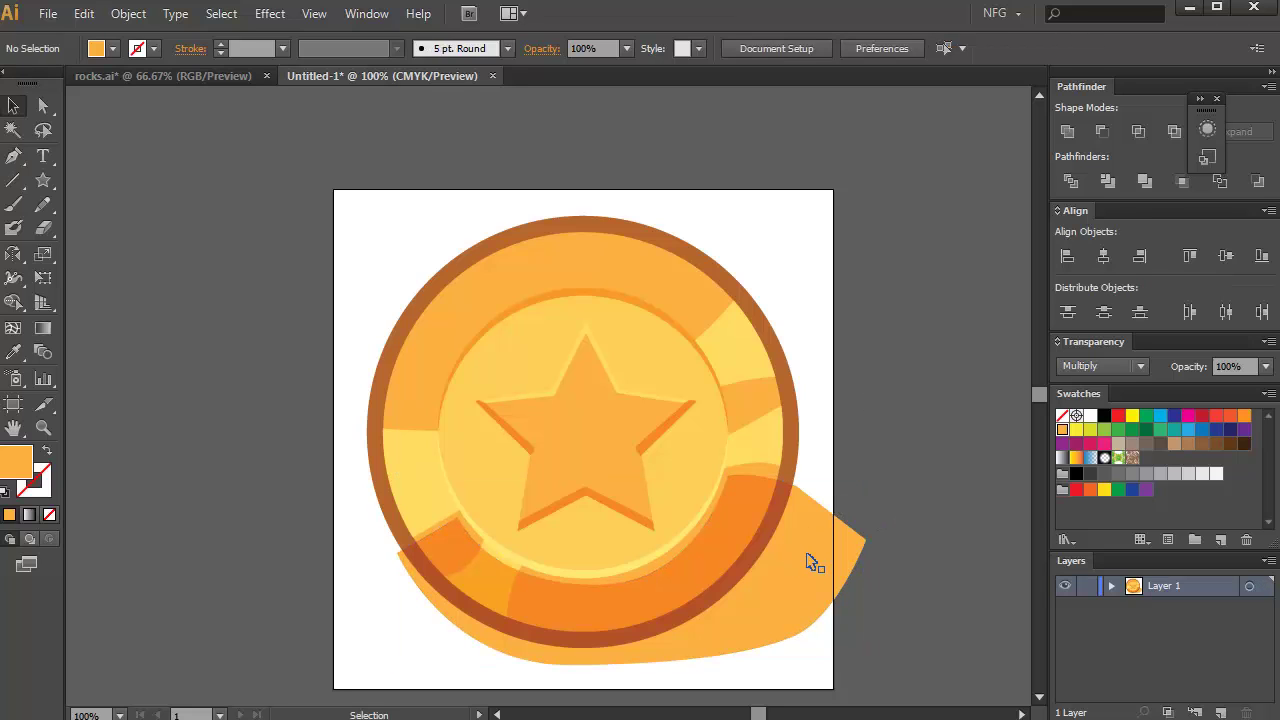
Set the lower rim shadow shape's opacity to 40% and deselect it
{"action": "left_click", "coordinate": [811, 562]}
{"action": "left_click", "coordinate": [627, 48]}
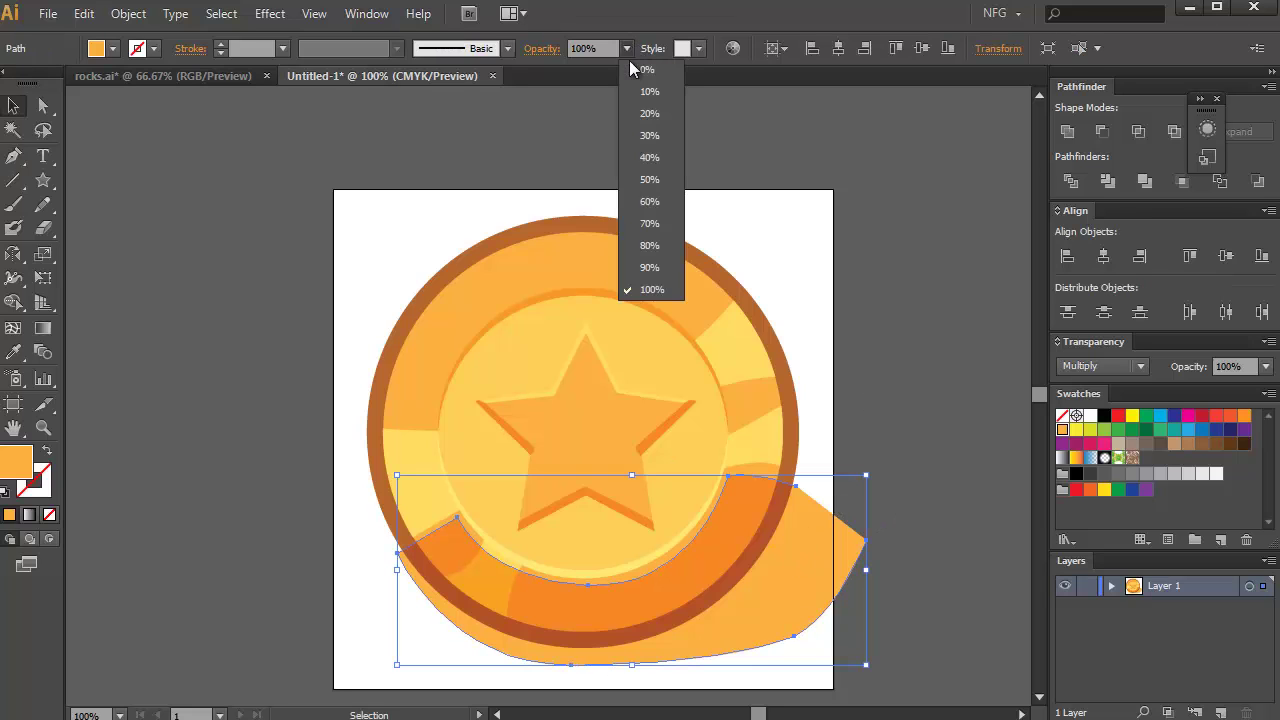
{"action": "left_click", "coordinate": [654, 162]}
{"action": "left_click", "coordinate": [793, 237]}
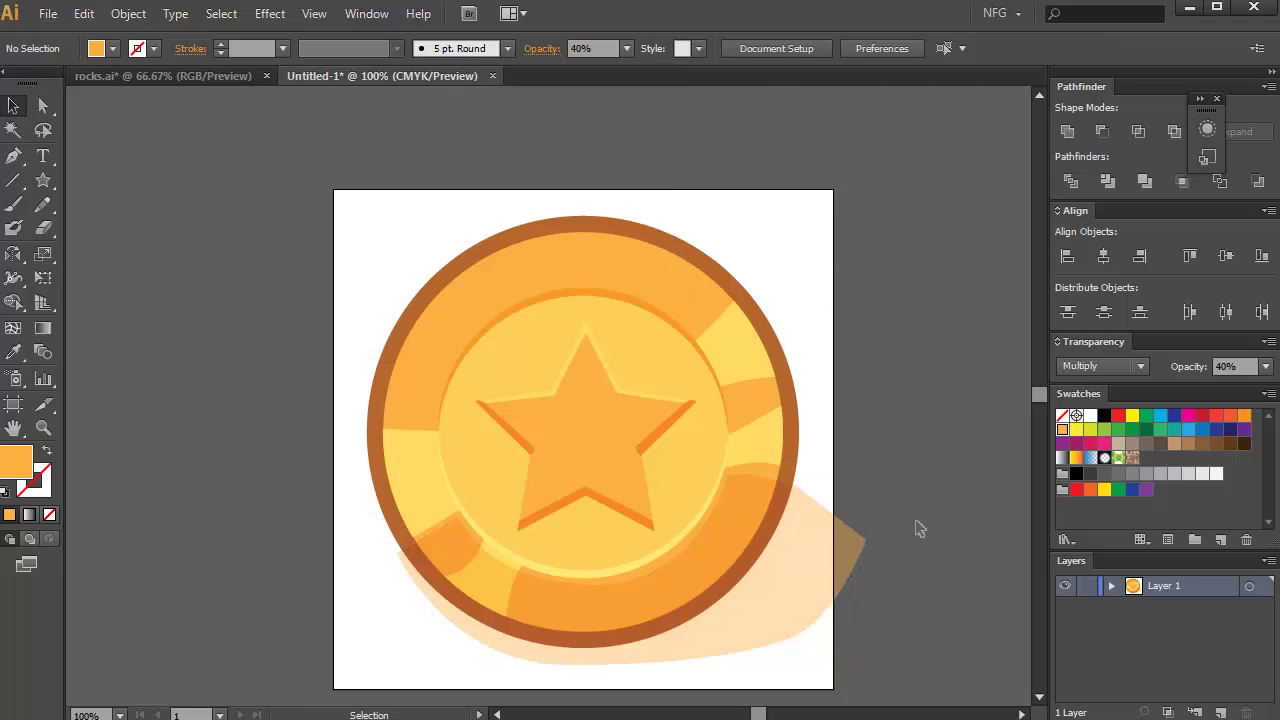
Trim the lower rim shadow with the Shape Builder so nothing extends over the brown outline or outside the coin
{"action": "key", "text": "ctrl+a"}
{"action": "key", "text": "shift+m"}
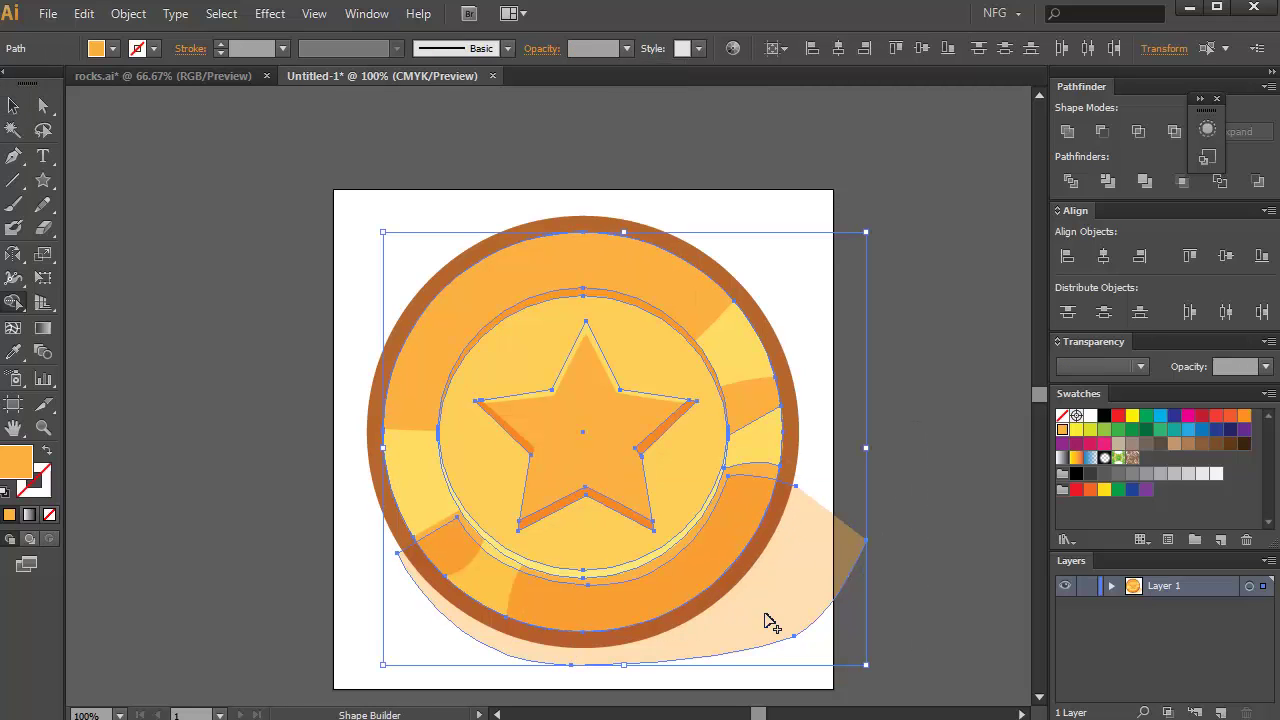
{"action": "left_click_drag", "start_coordinate": [875, 520], "coordinate": [877, 519]}
{"action": "left_click", "coordinate": [868, 440], "text": "ctrl"}
{"action": "left_click_drag", "start_coordinate": [812, 435], "coordinate": [838, 491]}
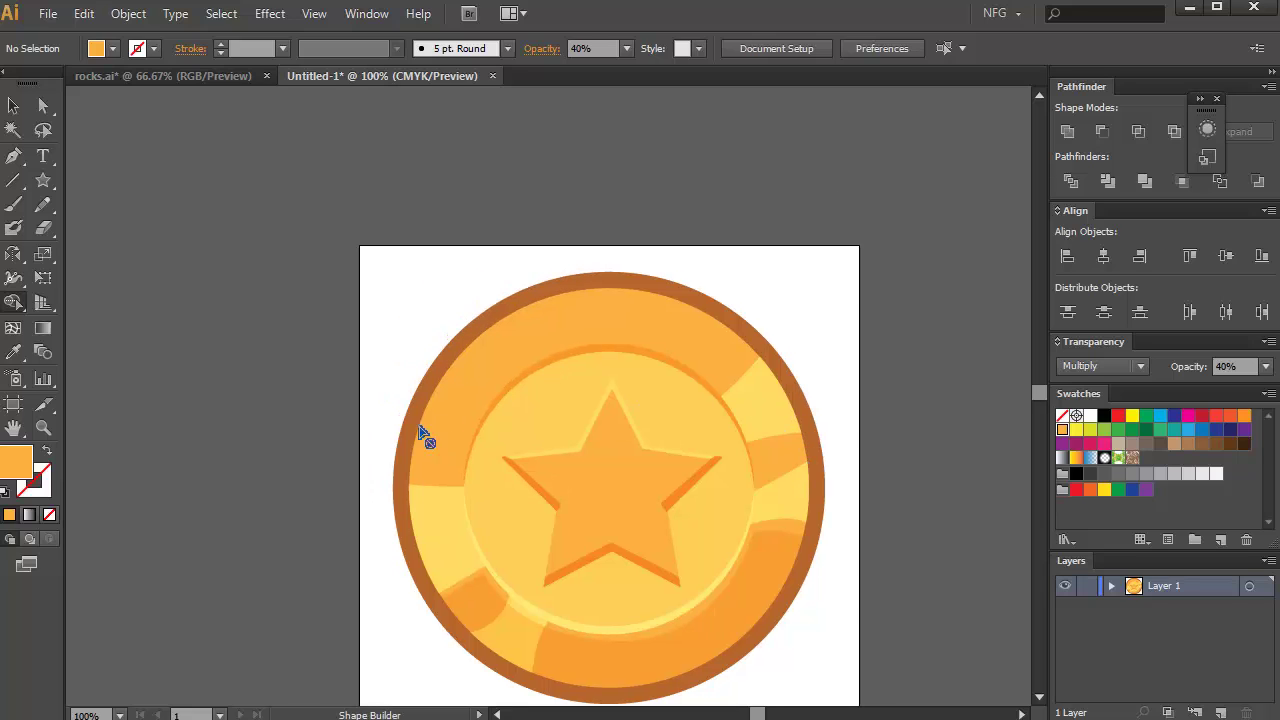
Draw a closed Screen-blended shape over the coin's upper rim, arching above the inner circle and extending outside the coin
{"action": "key", "text": "p"}
{"action": "left_click", "coordinate": [397, 443]}
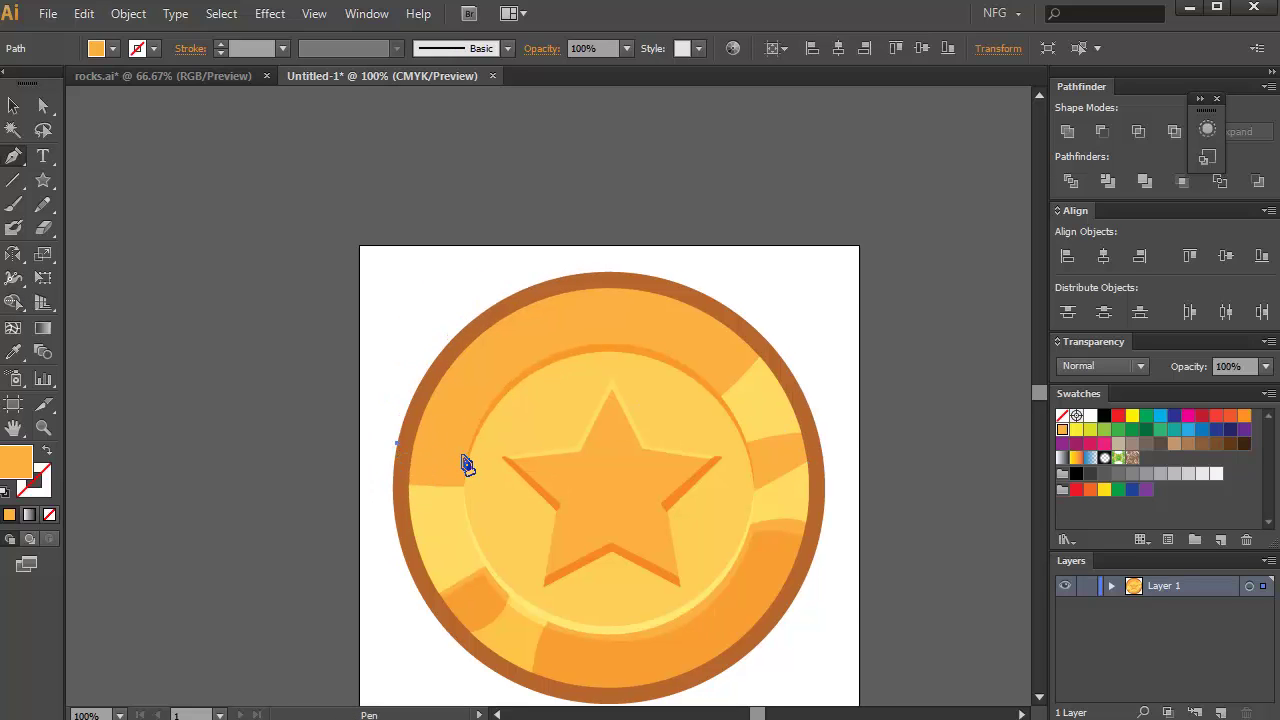
{"action": "left_click", "coordinate": [462, 456]}
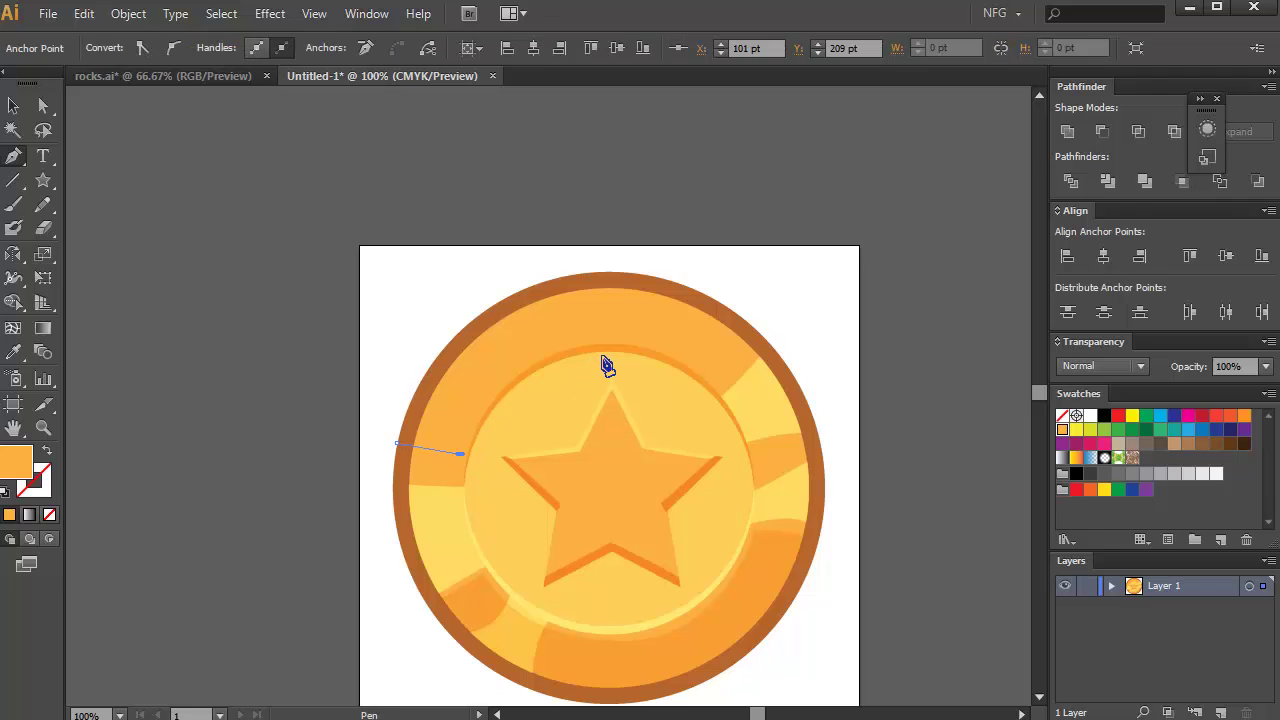
{"action": "left_click_drag", "start_coordinate": [610, 333], "coordinate": [742, 337]}
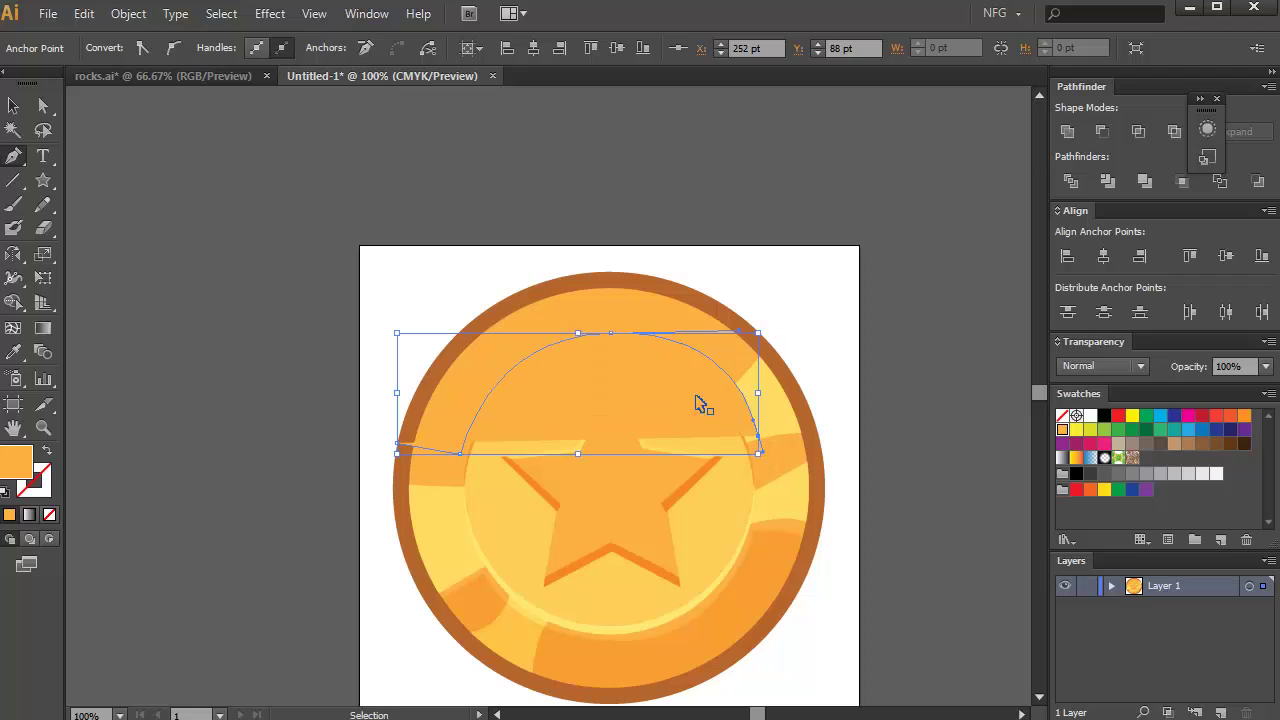
{"action": "left_click", "coordinate": [611, 335]}
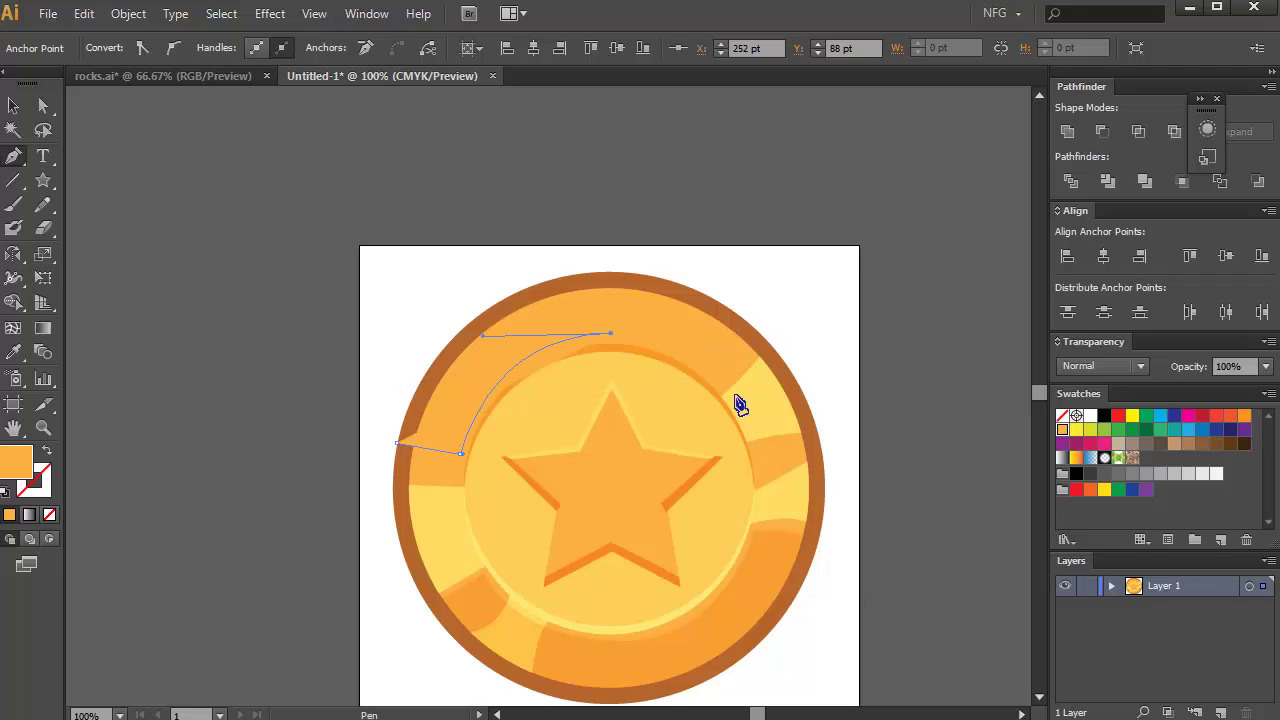
{"action": "left_click_drag", "start_coordinate": [721, 389], "coordinate": [744, 444]}
{"action": "left_click", "coordinate": [763, 312]}
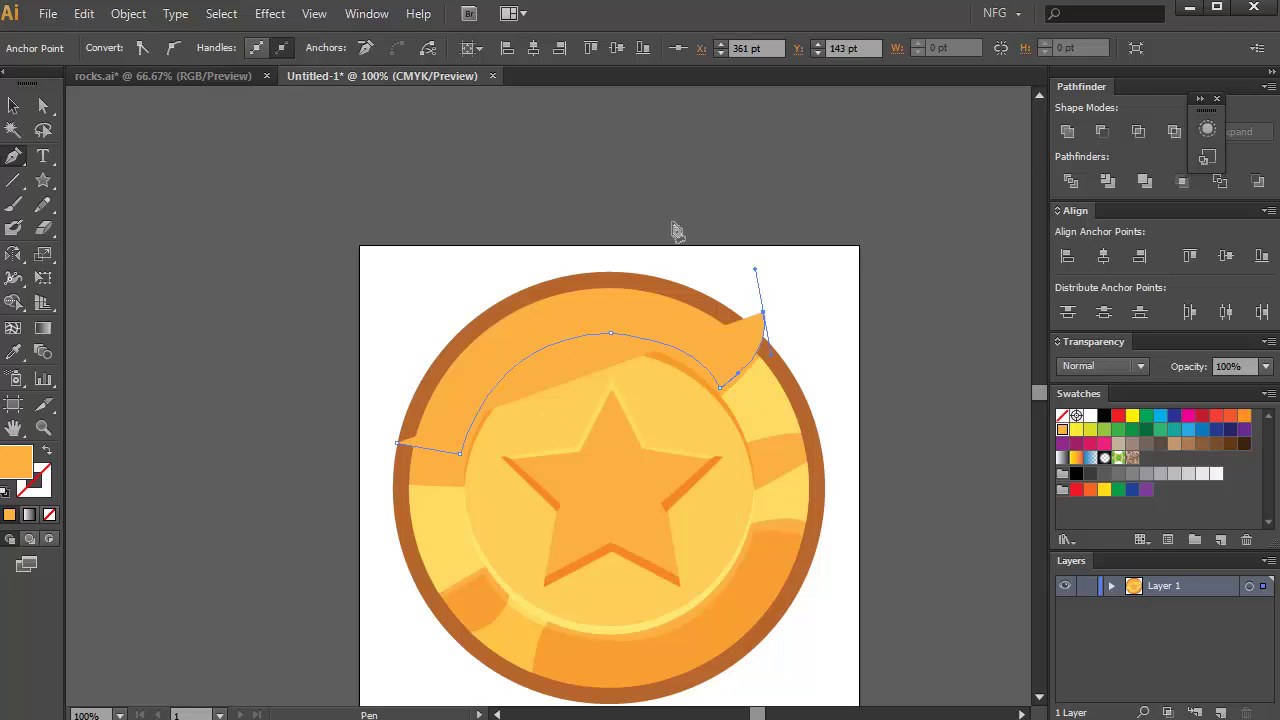
{"action": "left_click", "coordinate": [665, 219]}
{"action": "left_click", "coordinate": [422, 211]}
{"action": "left_click", "coordinate": [320, 252]}
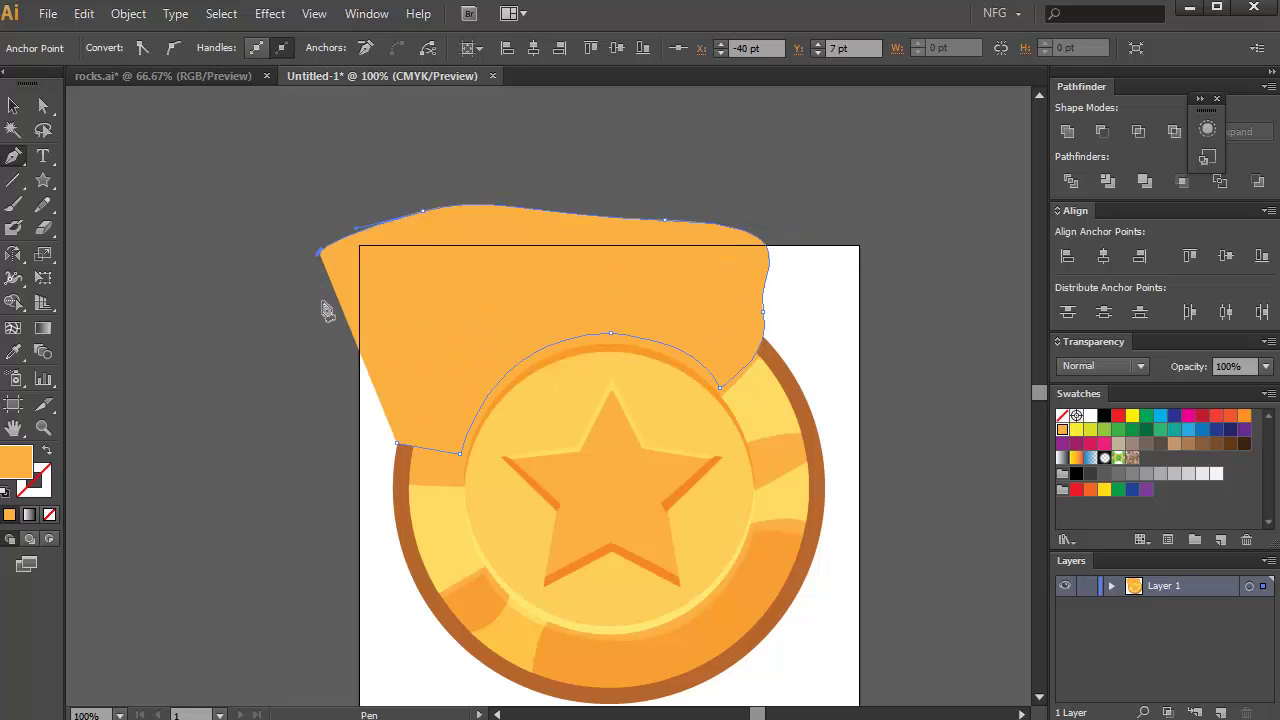
{"action": "key", "text": "s"}
{"action": "key", "text": "v"}
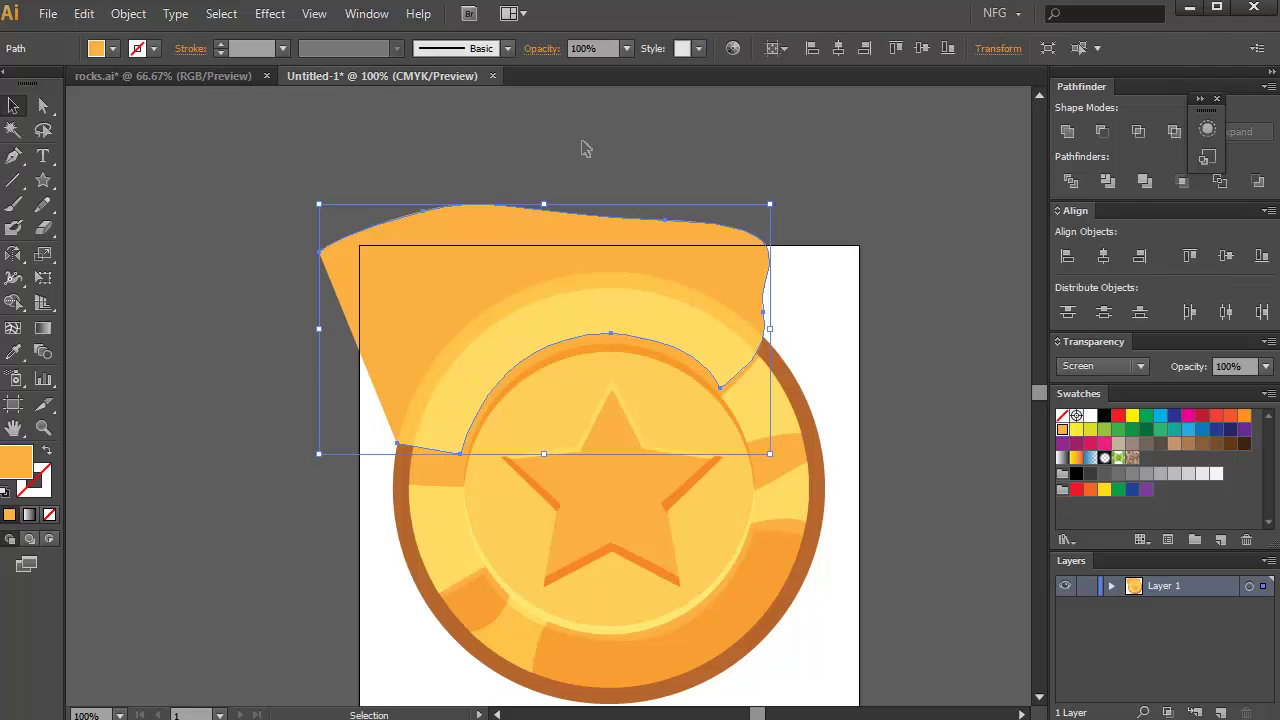
Set the upper rim highlight to 50% opacity and trim off its parts beyond the orange rim with the Shape Builder
{"action": "left_click", "coordinate": [628, 48]}
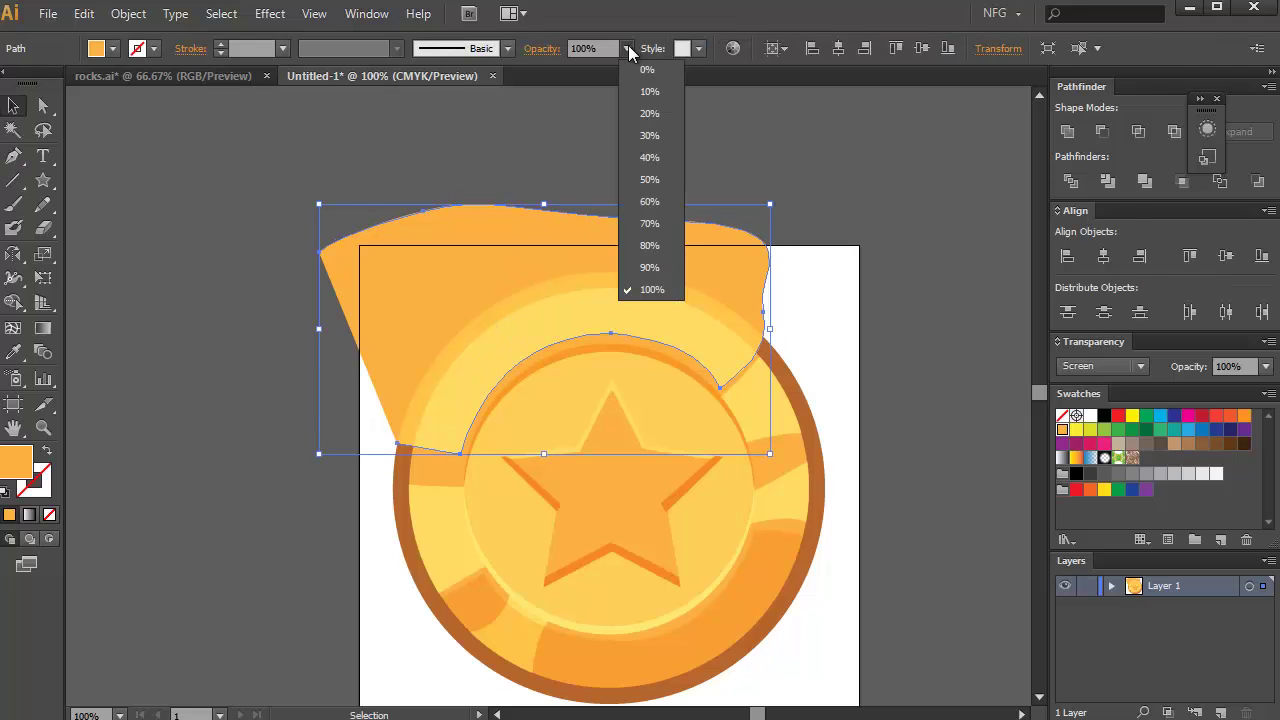
{"action": "left_click", "coordinate": [651, 177]}
{"action": "left_click", "coordinate": [433, 495], "text": "shift"}
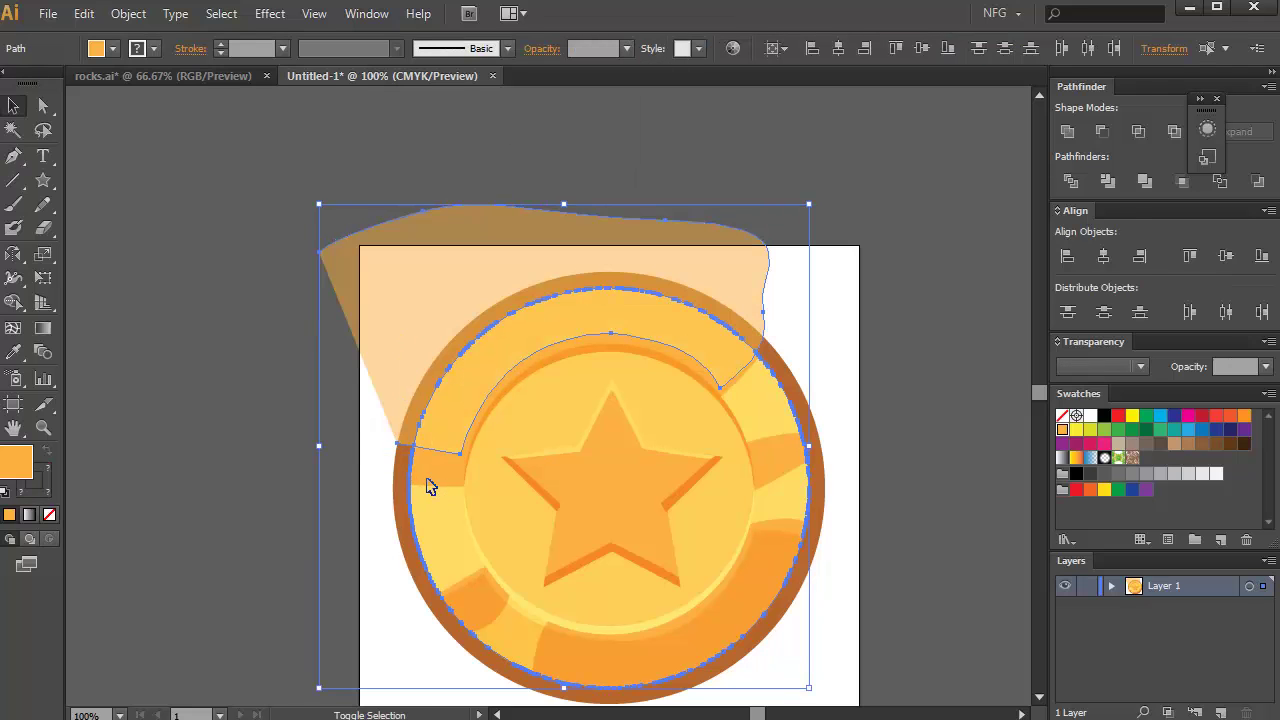
{"action": "key", "text": "shift+m"}
{"action": "mouse_move", "coordinate": [333, 414]}
{"action": "left_mouse_down"}
{"action": "mouse_move", "coordinate": [391, 356]}
{"action": "mouse_move", "coordinate": [289, 429]}
{"action": "mouse_move", "coordinate": [511, 196]}
{"action": "mouse_move", "coordinate": [152, 425]}
{"action": "mouse_move", "coordinate": [595, 214]}
{"action": "left_mouse_up"}
{"action": "key", "text": "v"}
{"action": "left_click", "coordinate": [505, 348]}
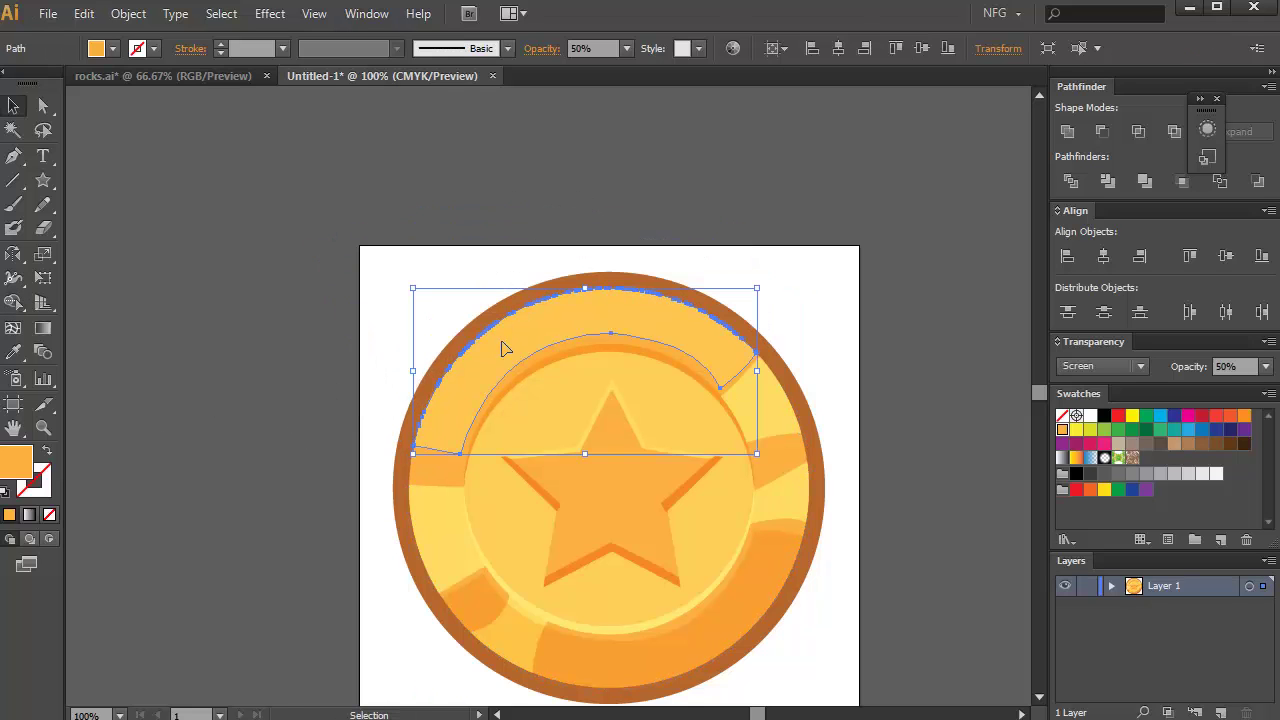
Lower the upper rim highlight's opacity to 20% and deselect it
{"action": "left_click", "coordinate": [626, 48]}
{"action": "left_click", "coordinate": [645, 97]}
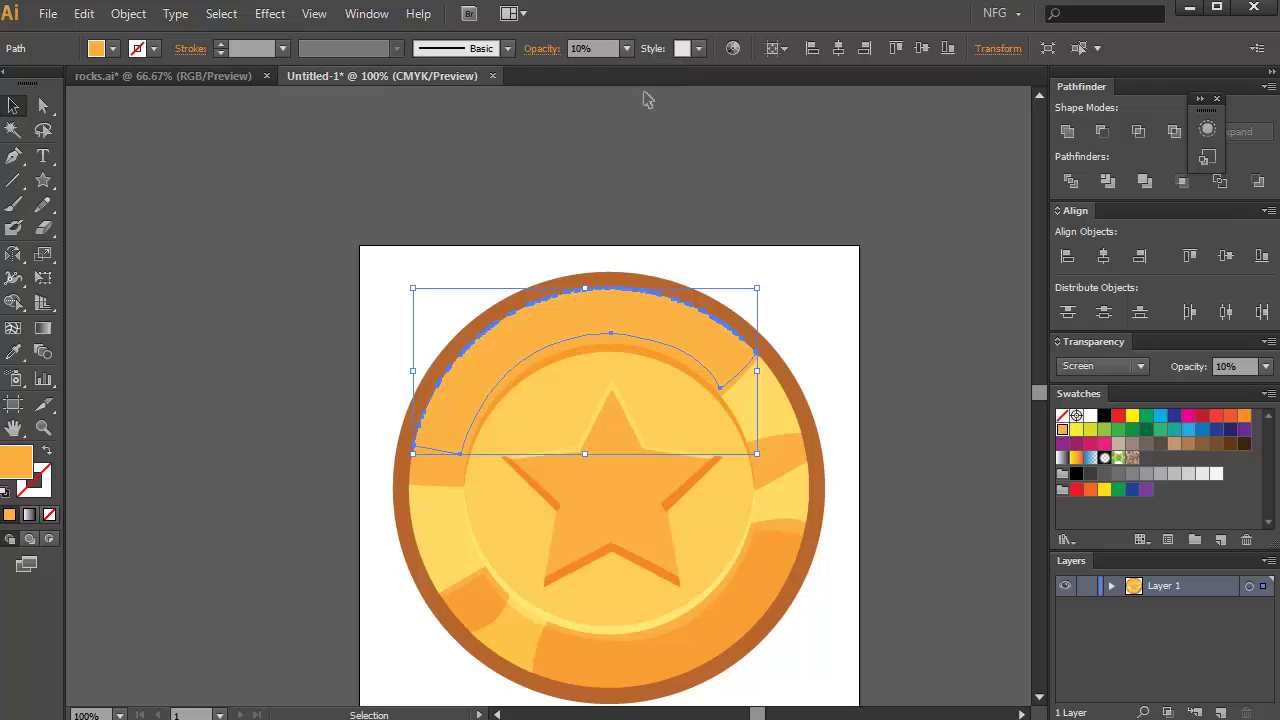
{"action": "left_click", "coordinate": [626, 48]}
{"action": "left_click", "coordinate": [645, 116]}
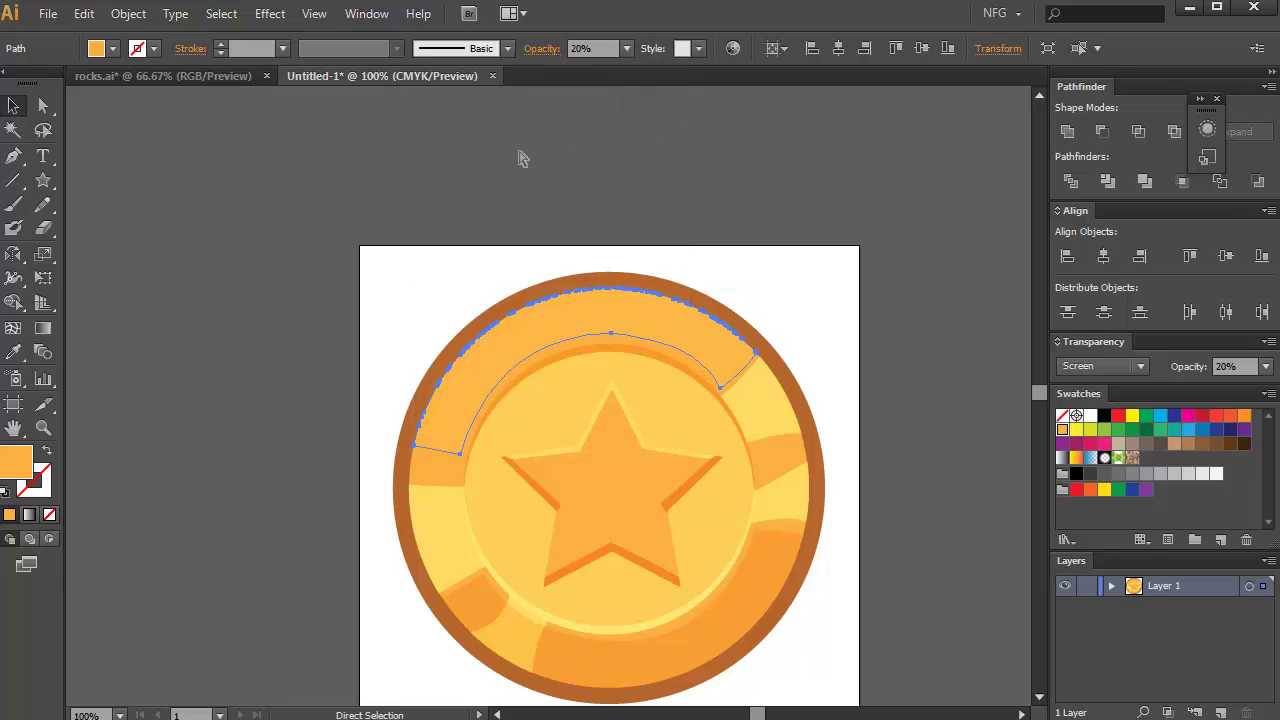
{"action": "left_click", "coordinate": [530, 213]}
Duplicate the whole coin to the right of the artboard and float the Swatches panel beside the copy
{"action": "scroll", "coordinate": [519, 214], "scroll_direction": "down", "scroll_amount": 2}
{"action": "left_click_drag", "start_coordinate": [486, 231], "coordinate": [352, 276]}
{"action": "scroll", "coordinate": [509, 289], "scroll_direction": "up", "scroll_amount": 1}
{"action": "scroll", "coordinate": [416, 302], "scroll_direction": "up", "scroll_amount": 1}
{"action": "left_click_drag", "start_coordinate": [426, 342], "coordinate": [357, 318]}
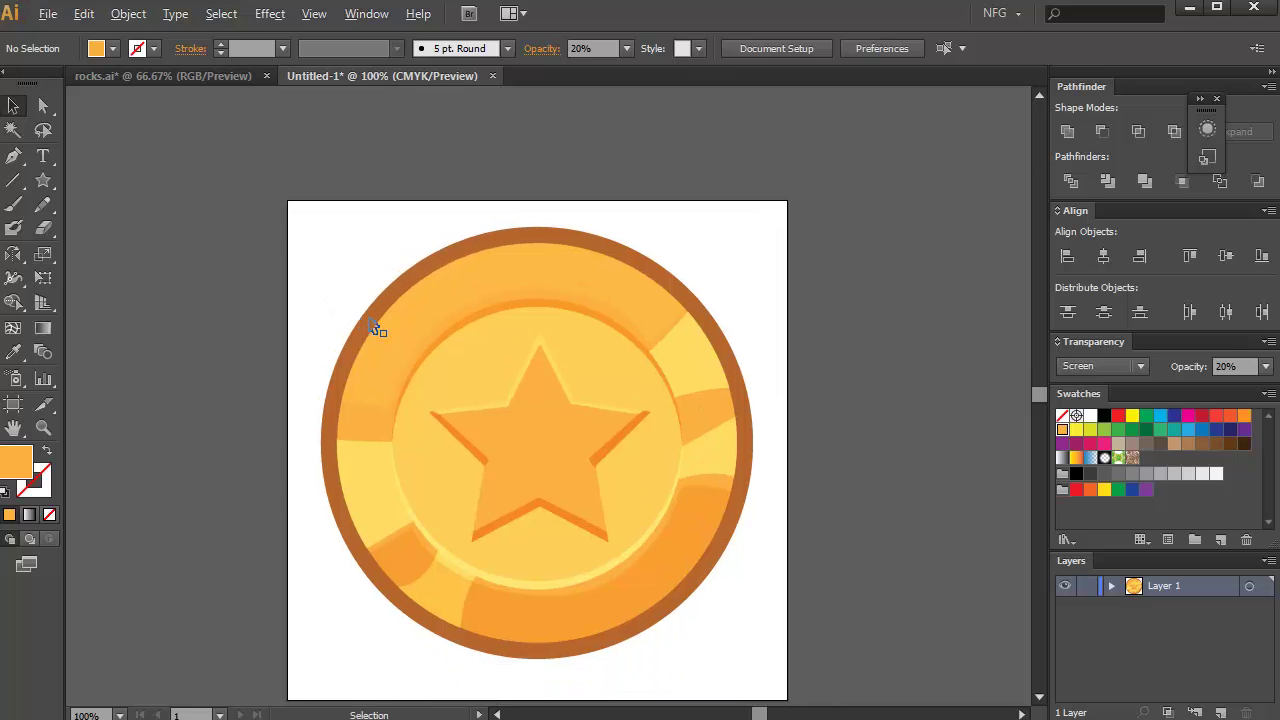
{"action": "scroll", "coordinate": [375, 328], "scroll_direction": "down", "scroll_amount": 2}
{"action": "scroll", "coordinate": [347, 351], "scroll_direction": "up", "scroll_amount": 1}
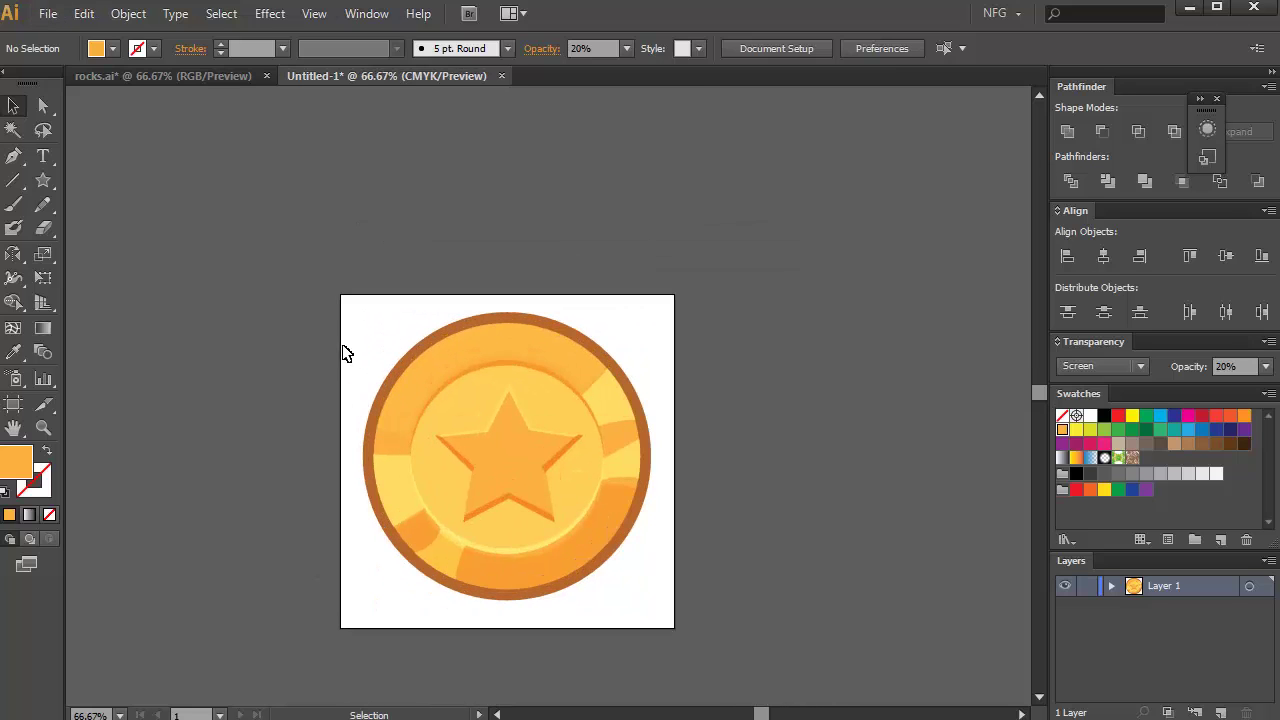
{"action": "scroll", "coordinate": [345, 353], "scroll_direction": "down", "scroll_amount": 1}
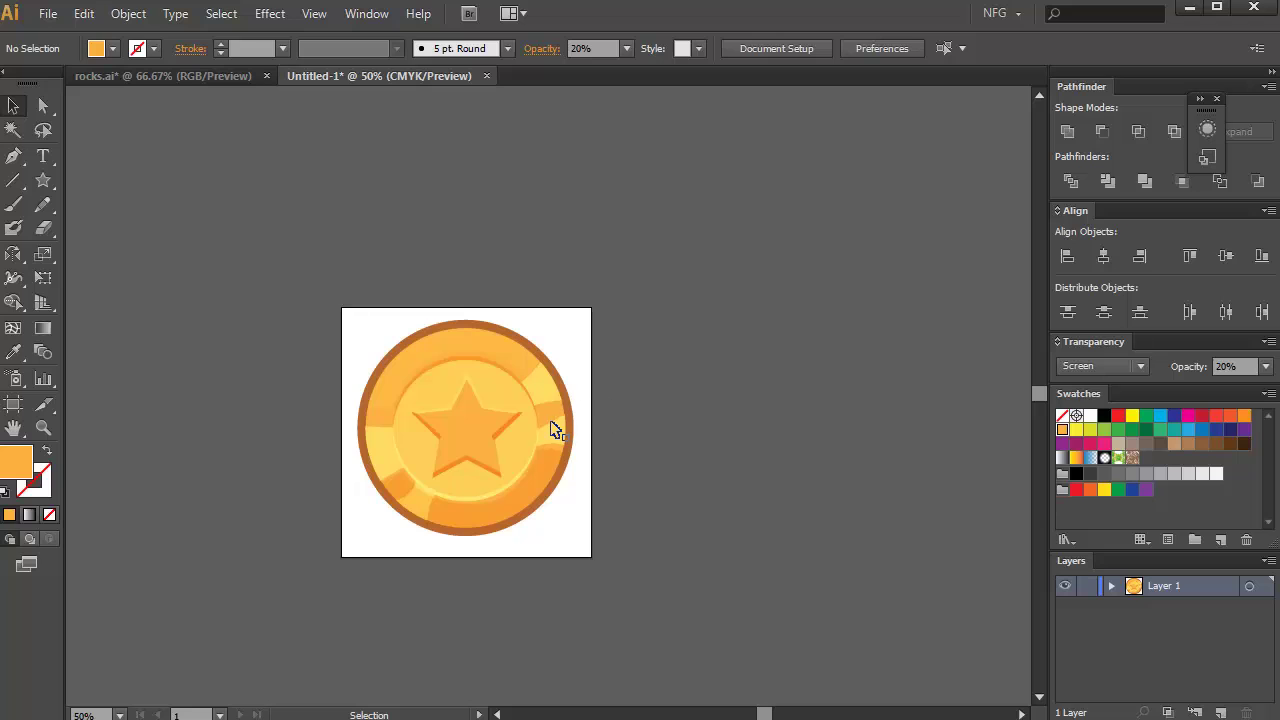
{"action": "left_click_drag", "start_coordinate": [336, 318], "coordinate": [610, 556]}
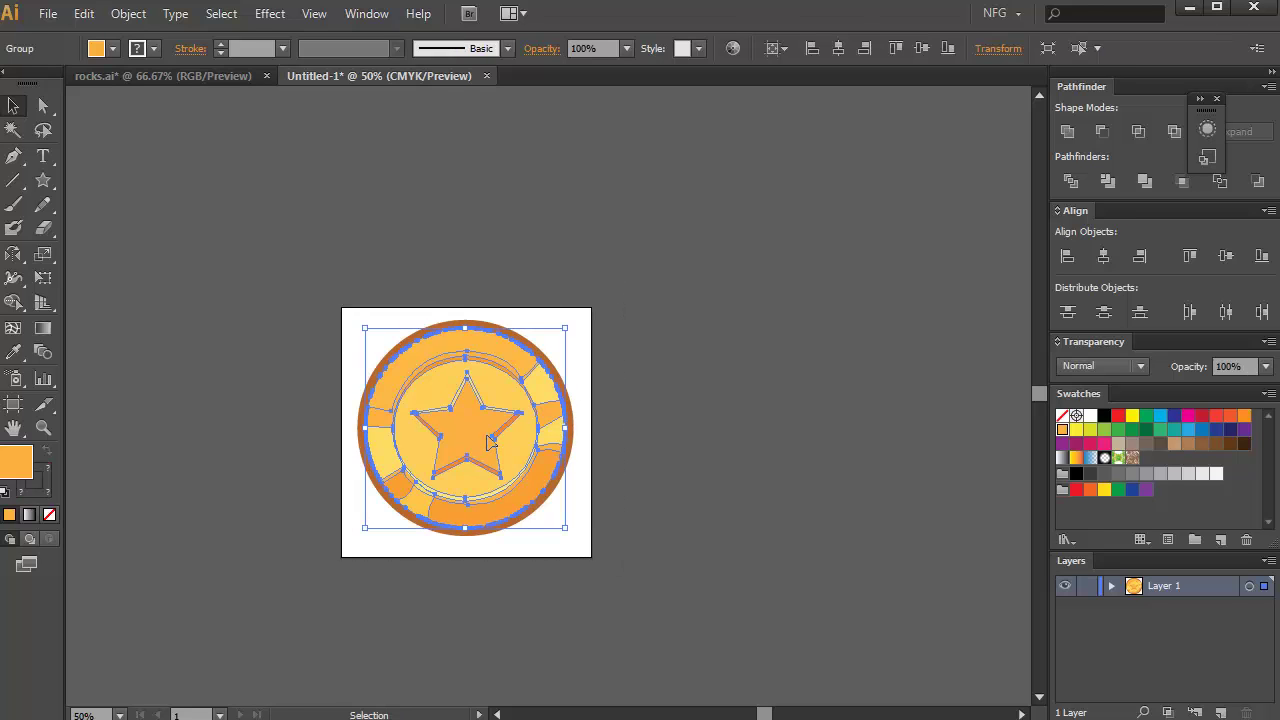
{"action": "left_click_drag", "start_coordinate": [470, 428], "coordinate": [806, 431]}
{"action": "left_click_drag", "start_coordinate": [717, 309], "coordinate": [513, 288]}
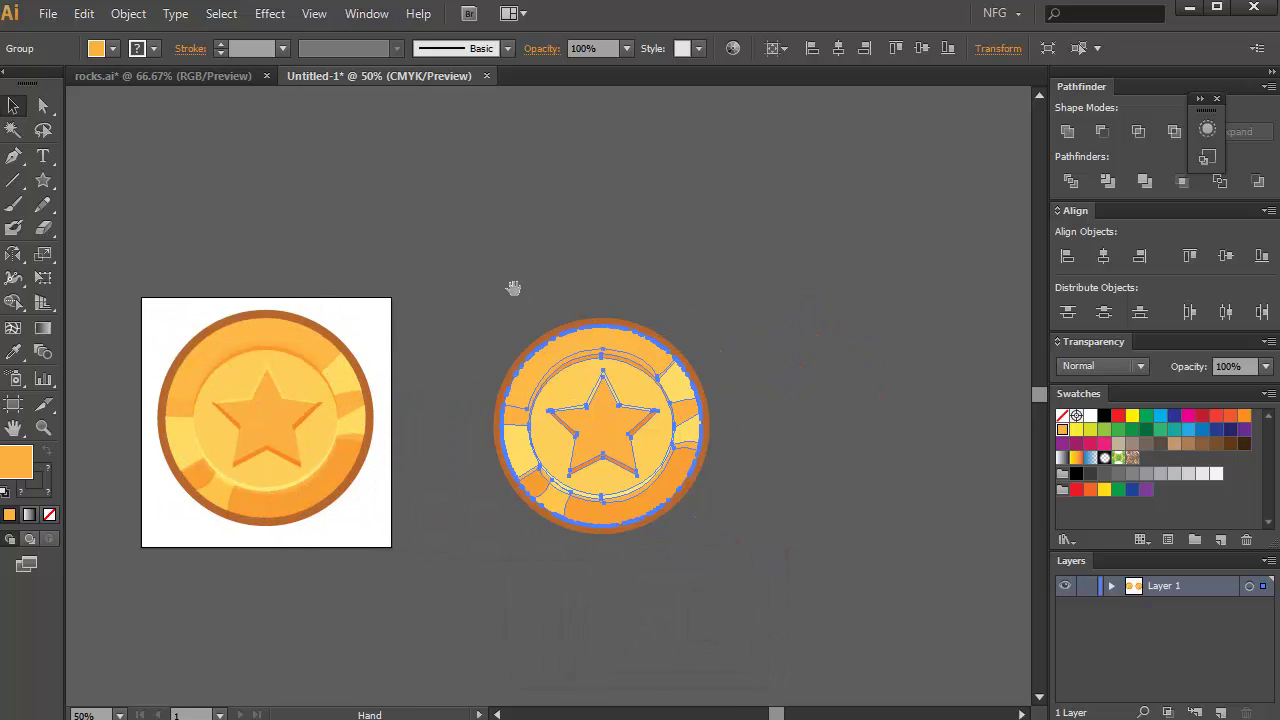
{"action": "left_click_drag", "start_coordinate": [1063, 393], "coordinate": [742, 341]}
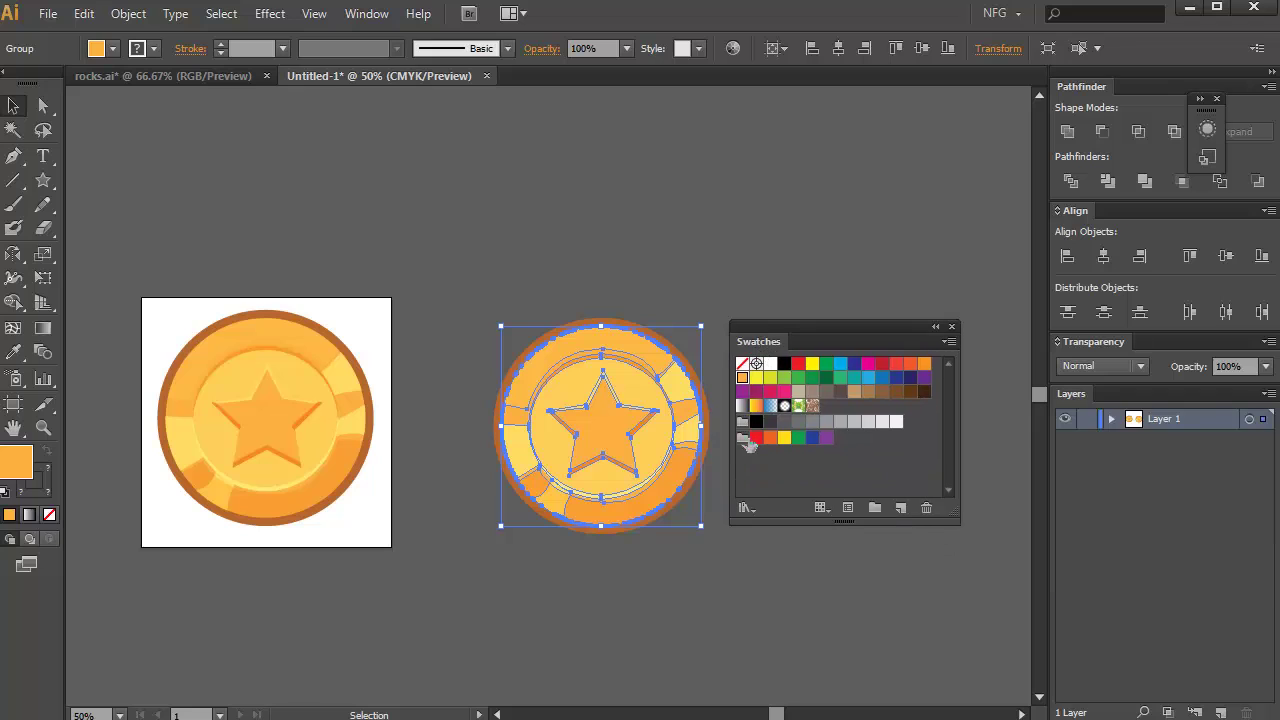
Try a red-orange fill and a brown fill on the duplicated coin
{"action": "left_click", "coordinate": [897, 367]}
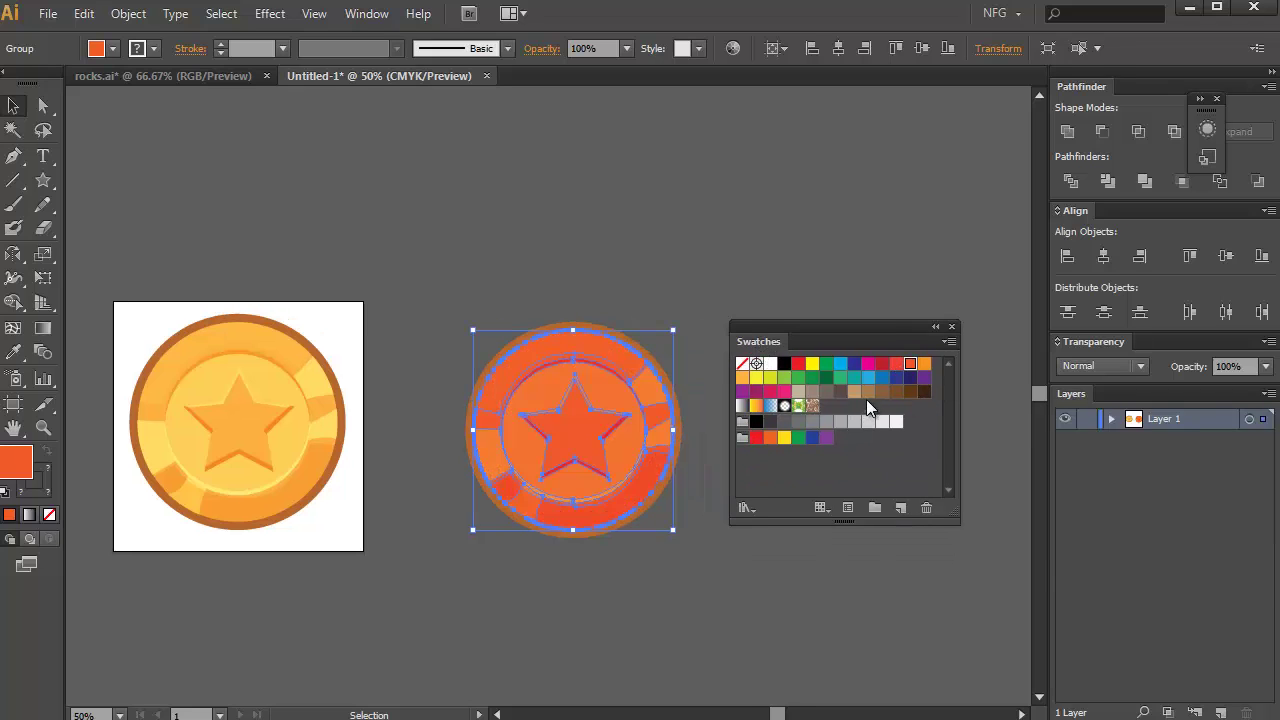
{"action": "left_click", "coordinate": [868, 391]}
{"action": "left_click", "coordinate": [486, 289]}
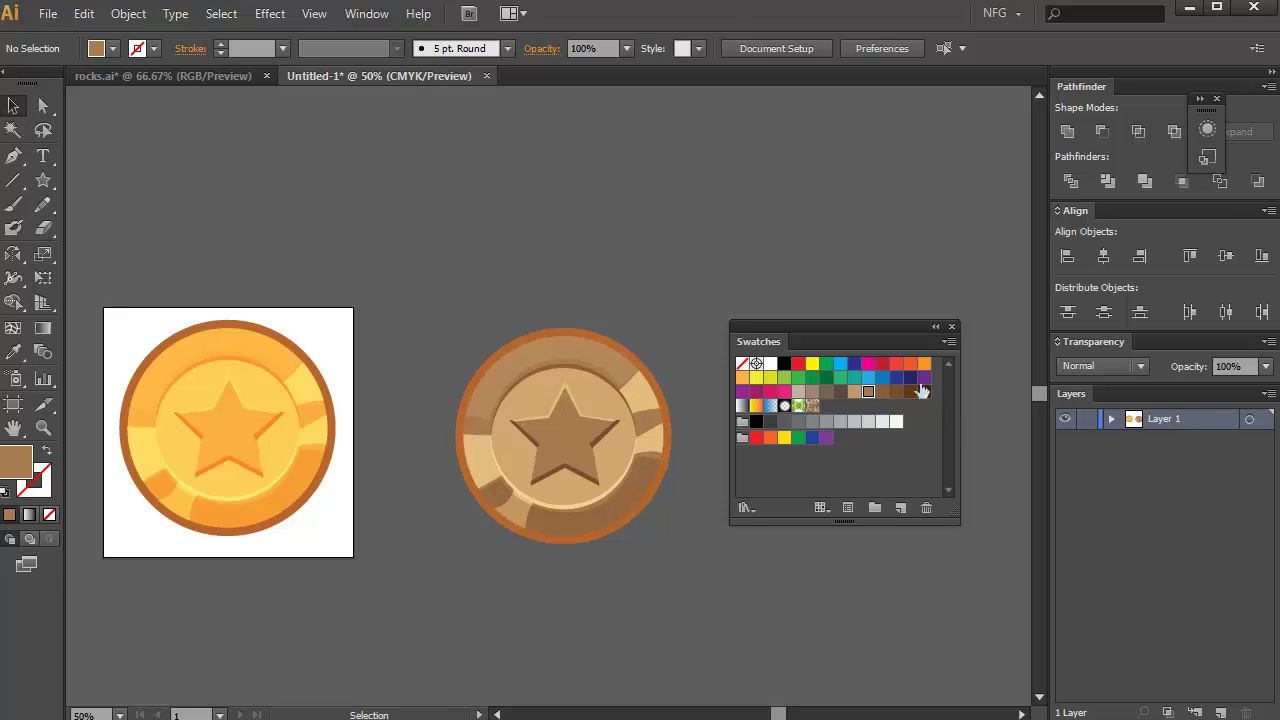
Fill the duplicated coin with the gray swatch C=0 M=0 Y=0 K=50 and deselect it
{"action": "left_click_drag", "start_coordinate": [444, 316], "coordinate": [685, 525]}
{"action": "left_click", "coordinate": [437, 297]}
{"action": "left_click_drag", "start_coordinate": [410, 292], "coordinate": [686, 562]}
{"action": "left_click", "coordinate": [826, 421]}
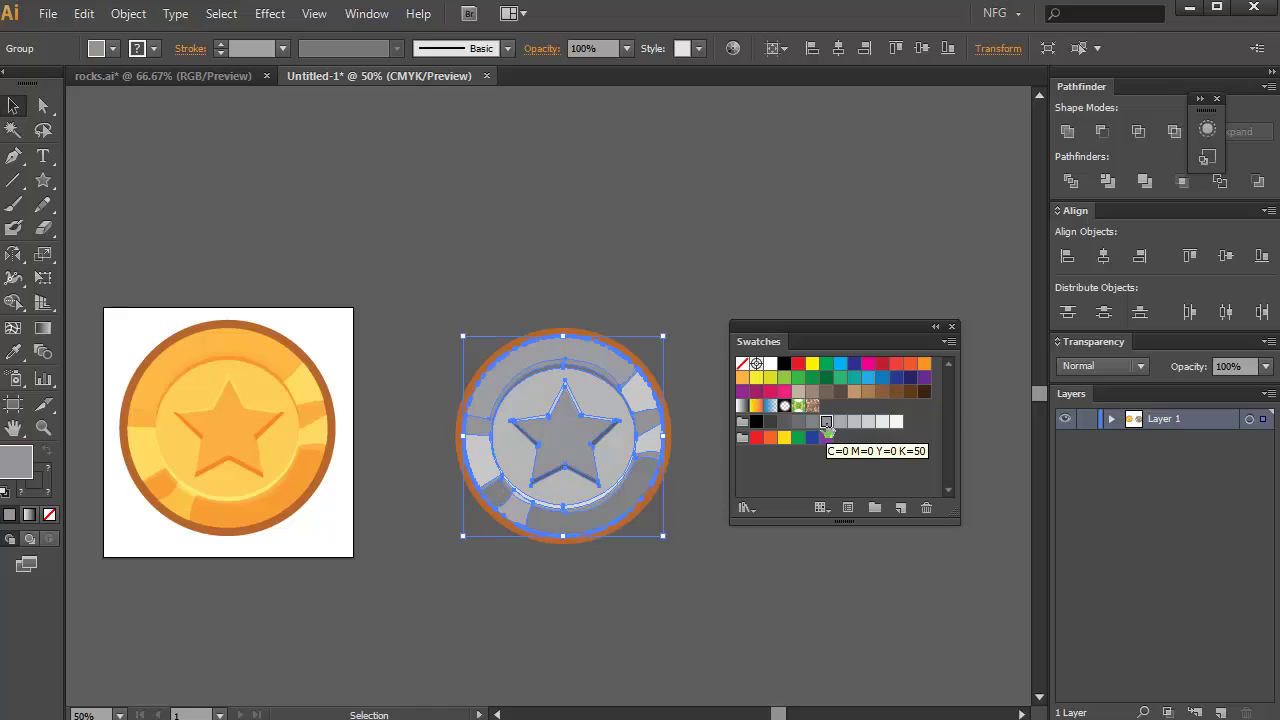
{"action": "left_click", "coordinate": [514, 291]}
Isolate the gray coin's group and open the stroke color of its outlined outer circle for editing
{"action": "left_click_drag", "start_coordinate": [454, 340], "coordinate": [584, 373]}
{"action": "scroll", "coordinate": [580, 366], "scroll_direction": "right", "scroll_amount": 3}
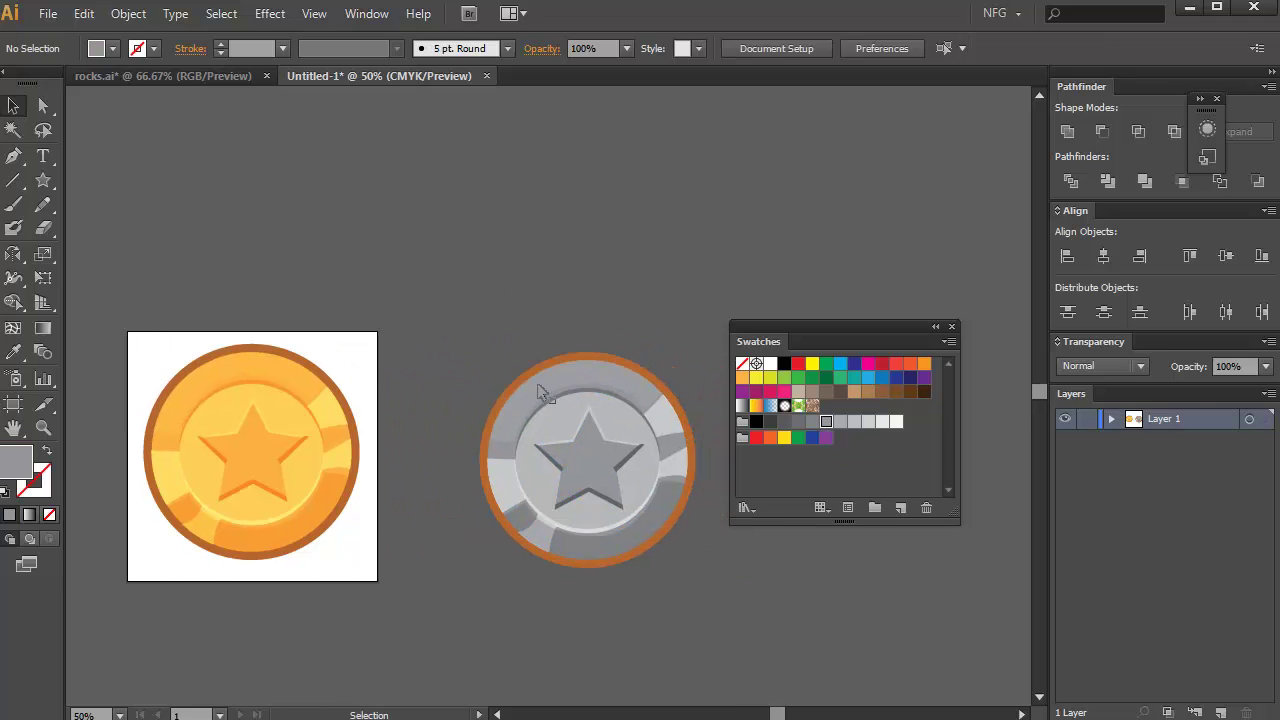
{"action": "left_click", "coordinate": [606, 400]}
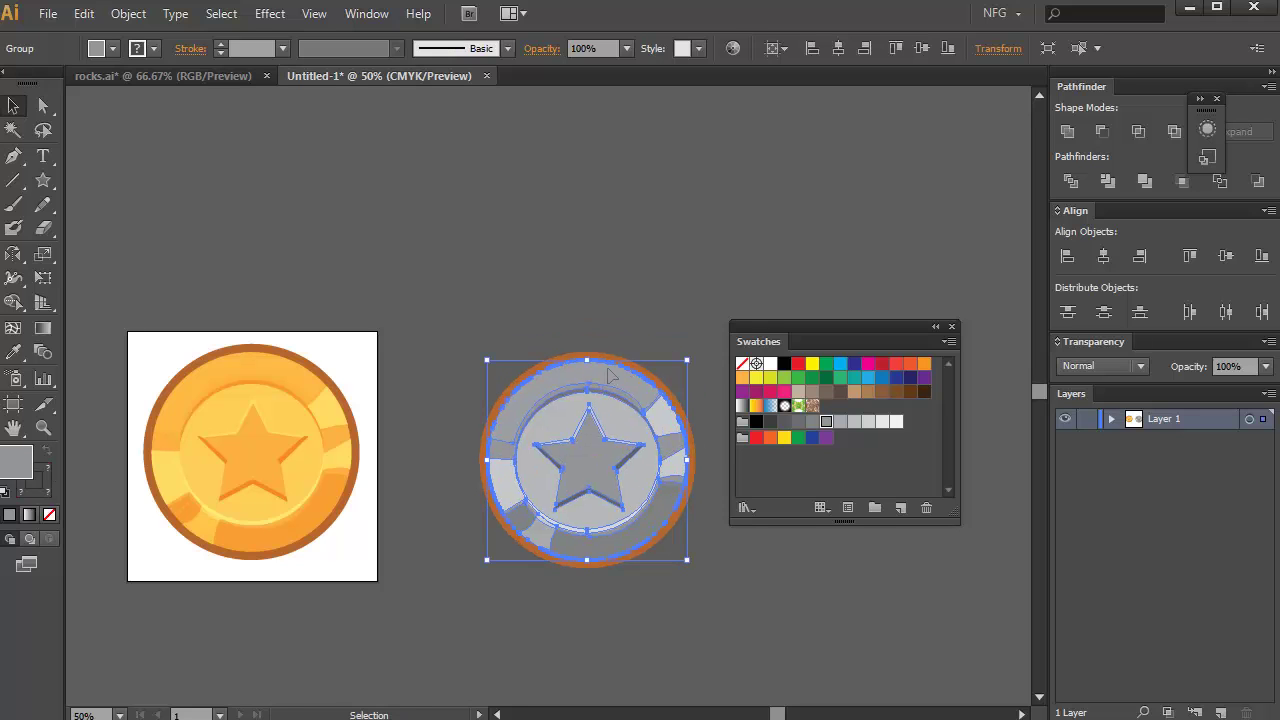
{"action": "double_click", "coordinate": [610, 375]}
{"action": "left_click", "coordinate": [641, 331]}
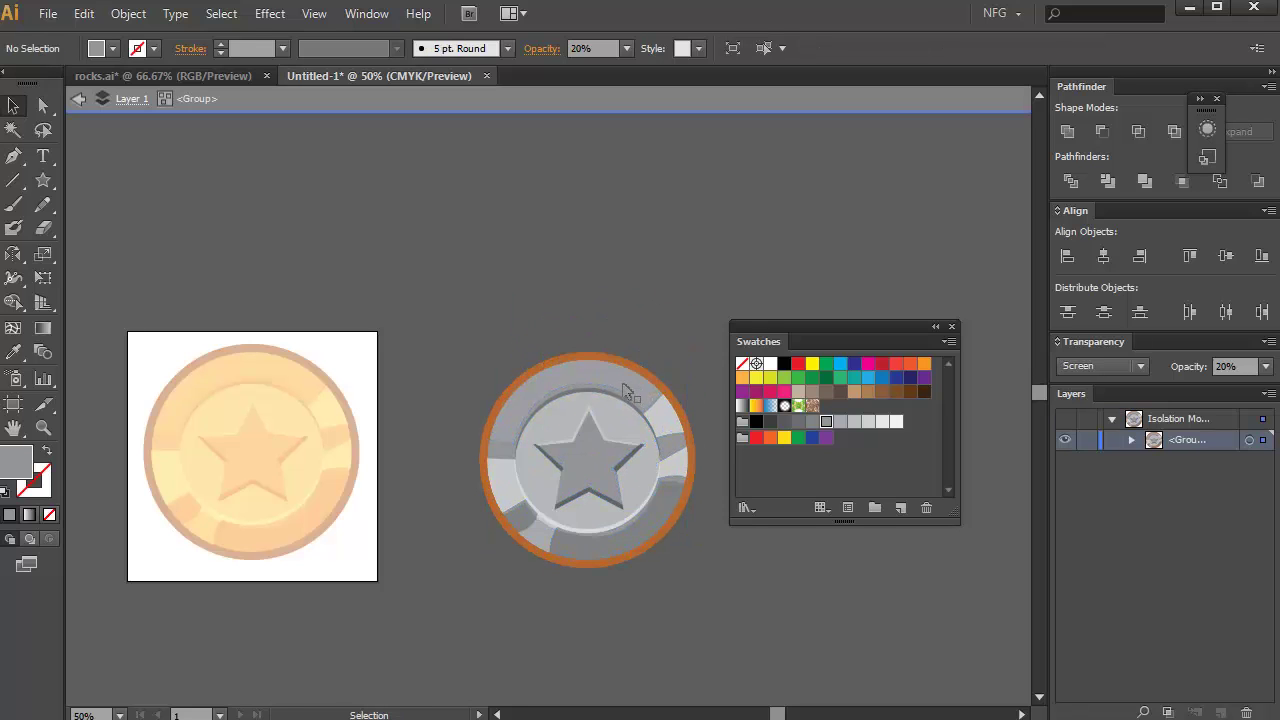
{"action": "left_click_drag", "start_coordinate": [623, 382], "coordinate": [549, 283]}
{"action": "key", "text": "ctrl+z"}
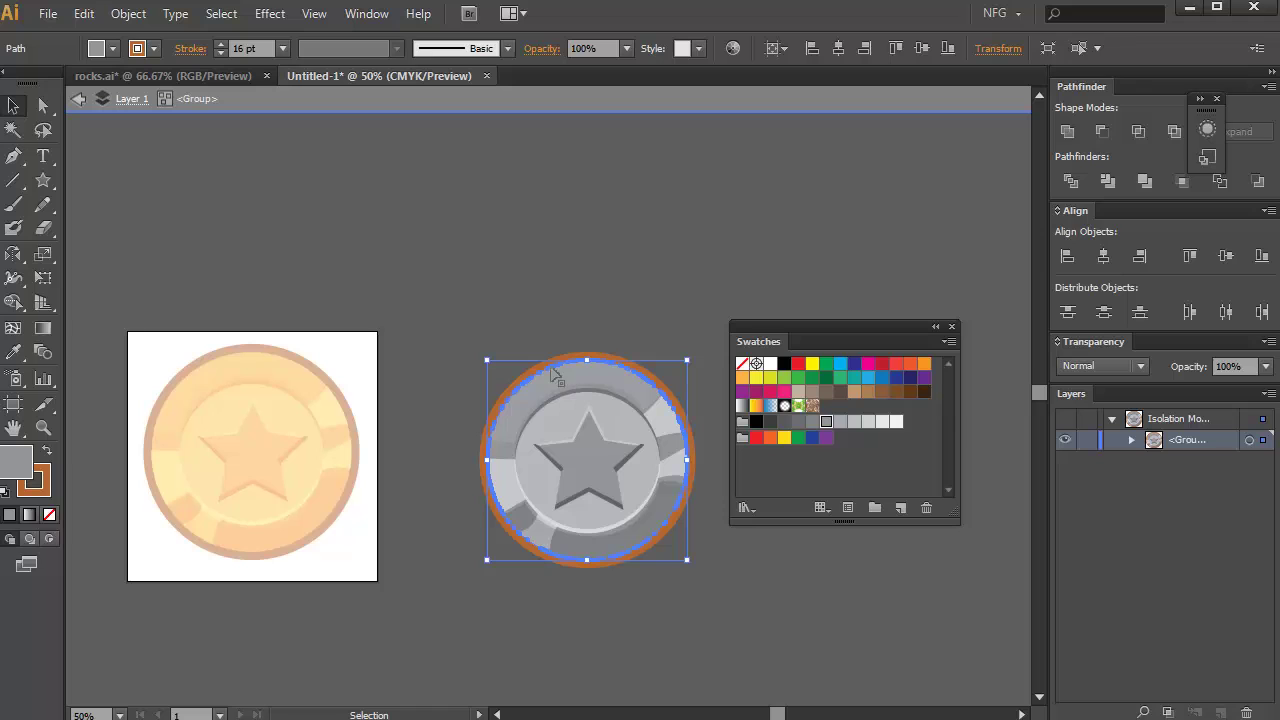
{"action": "double_click", "coordinate": [40, 492]}
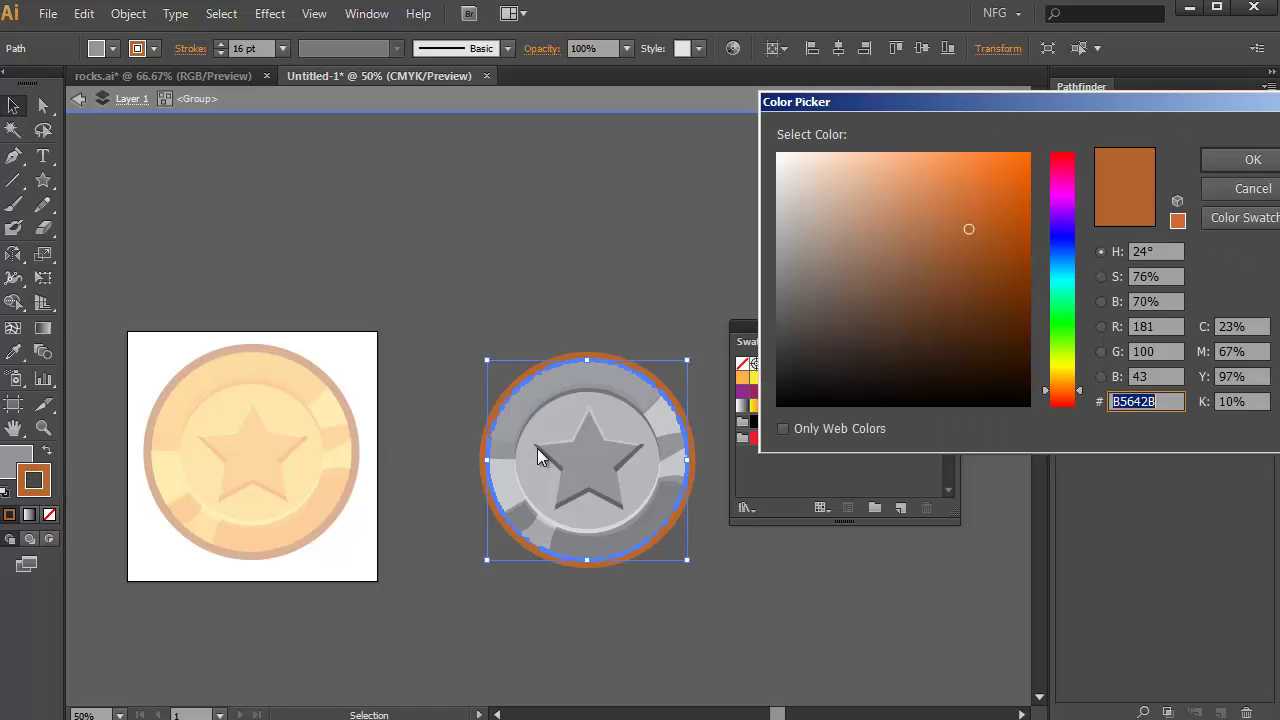